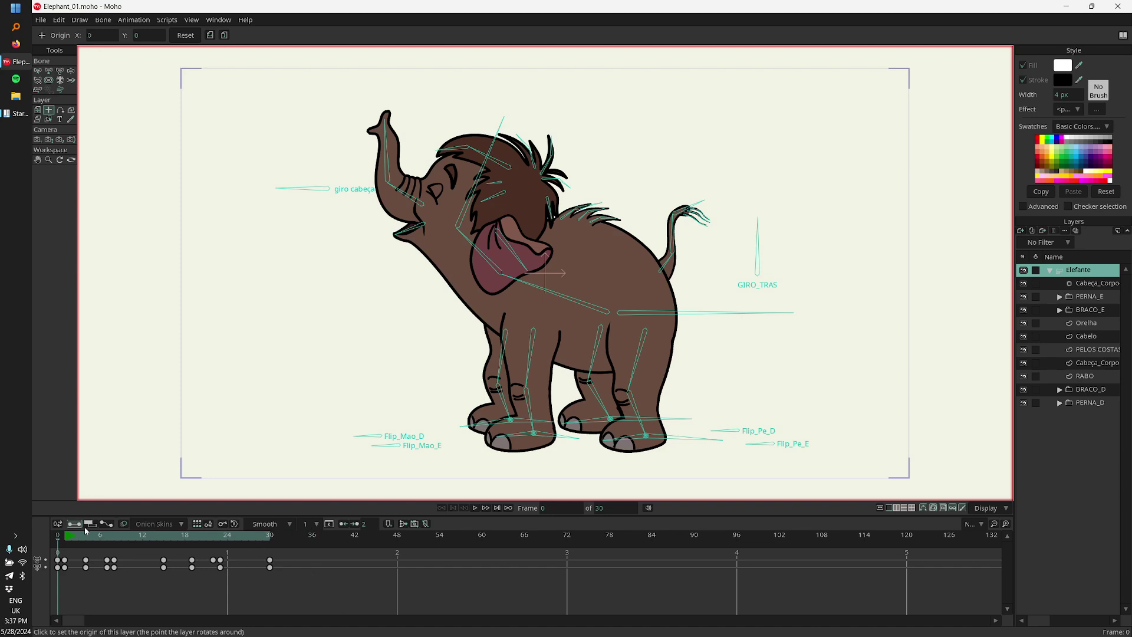
# Step: Test the elephant rig's control bones with Manipulate Bones at frame 0, and scrub the animation through to frame 30
pyautogui.scroll(3, 388, 290)
pyautogui.press('z')
pyautogui.moveTo(388, 289); pyautogui.dragTo(375, 289)
pyautogui.moveTo(327, 204); pyautogui.dragTo(307, 200)
pyautogui.moveTo(519, 359); pyautogui.dragTo(645, 330)
pyautogui.moveTo(62, 537); pyautogui.dragTo(298, 528)
pyautogui.scroll(-3, 384, 389)
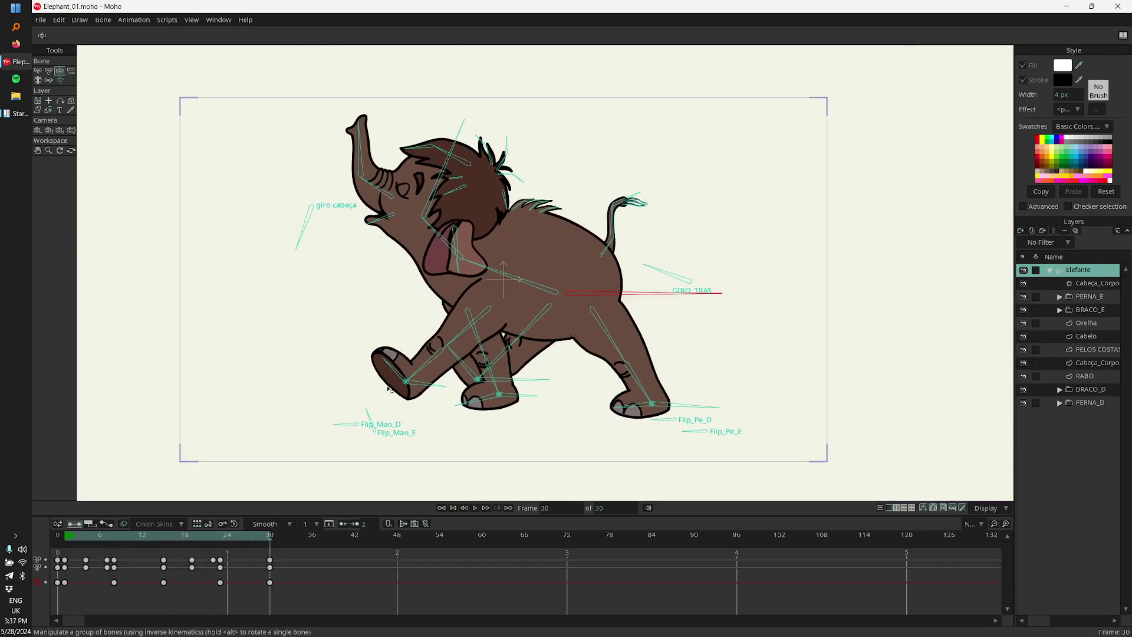
# Step: Play the elephant's walk animation and return to frame 1
pyautogui.press('space')
pyautogui.scroll(2, 386, 383)
pyautogui.press('space')
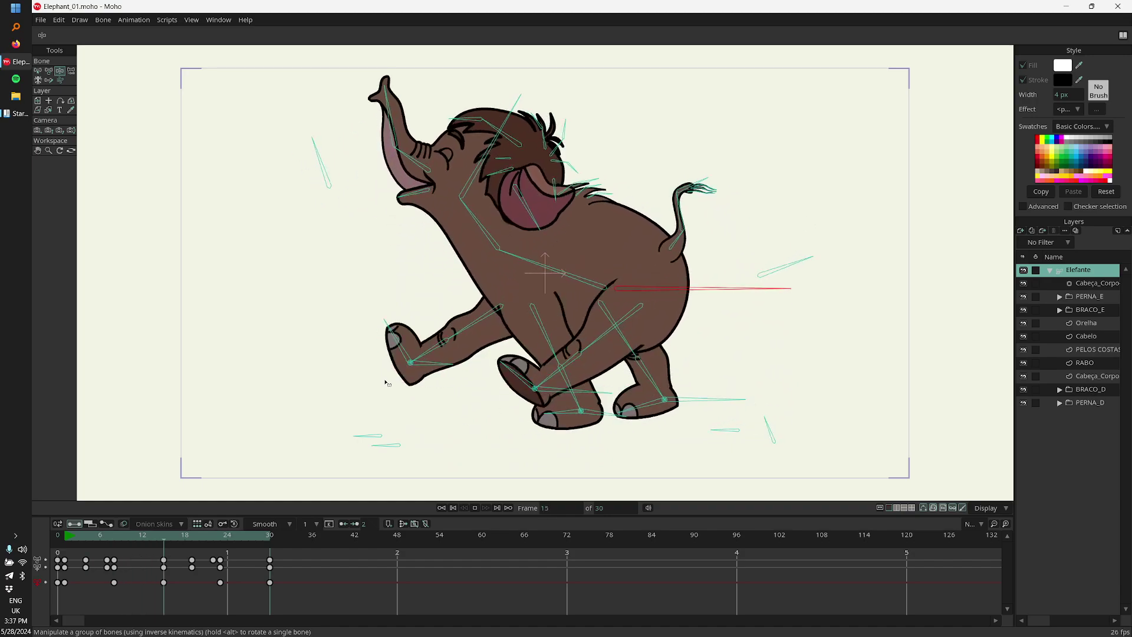
pyautogui.click(67, 539)
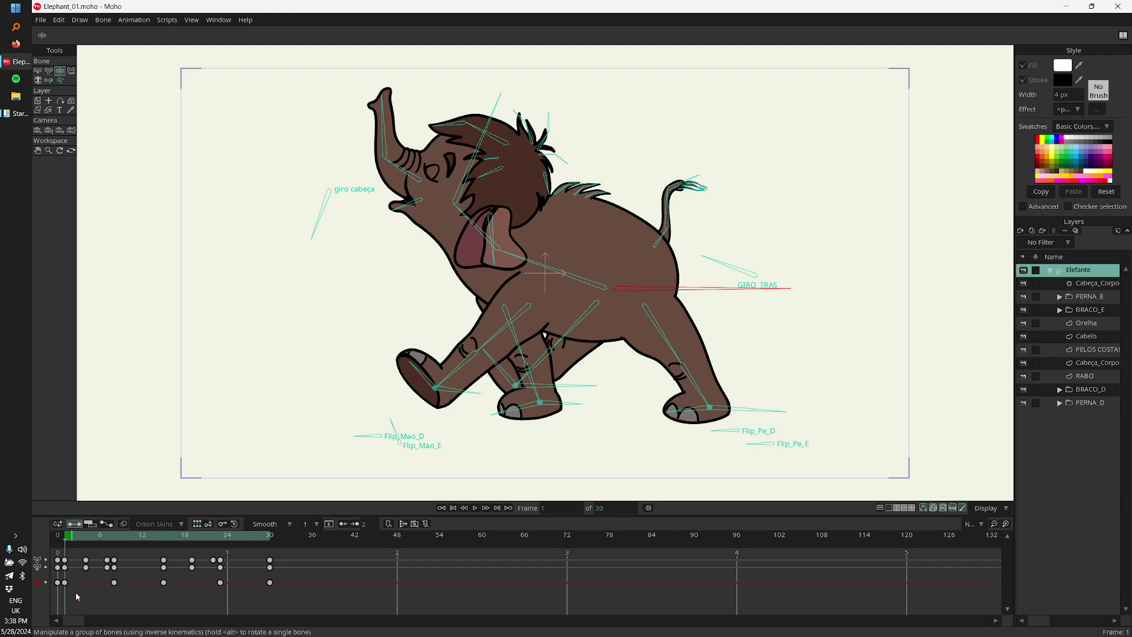
pyautogui.press('space')
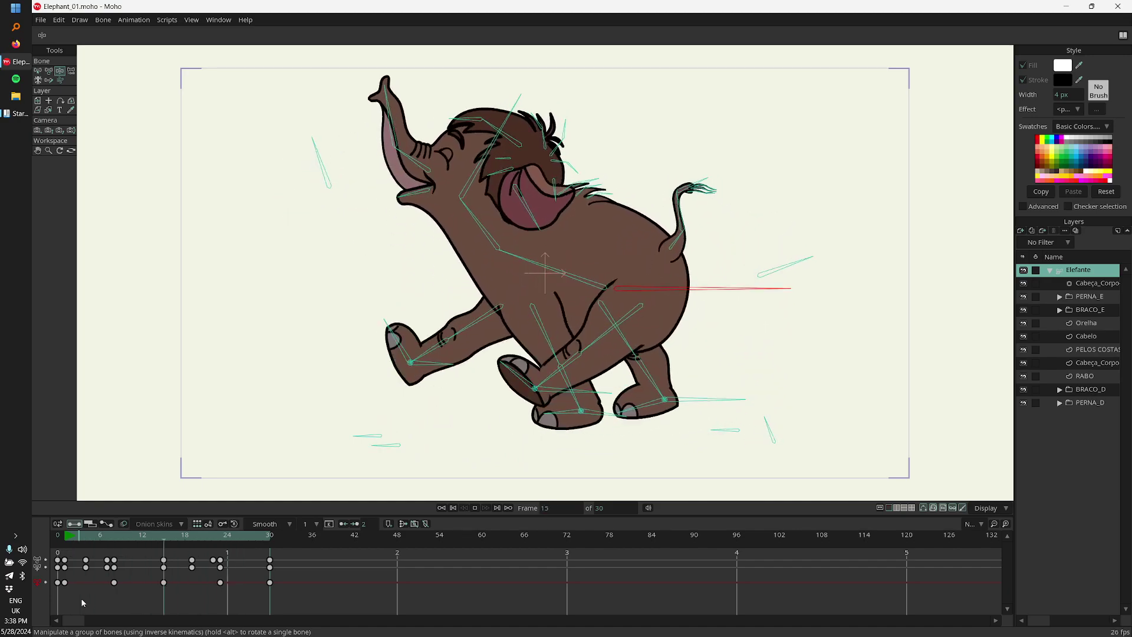
pyautogui.press('space')
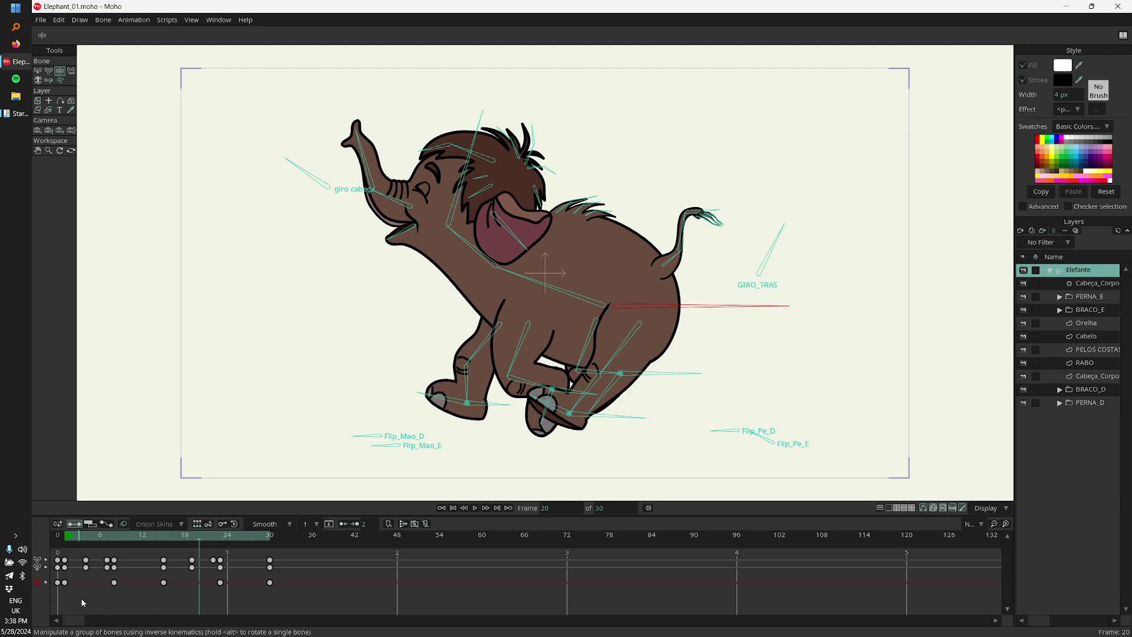
pyautogui.click(66, 538)
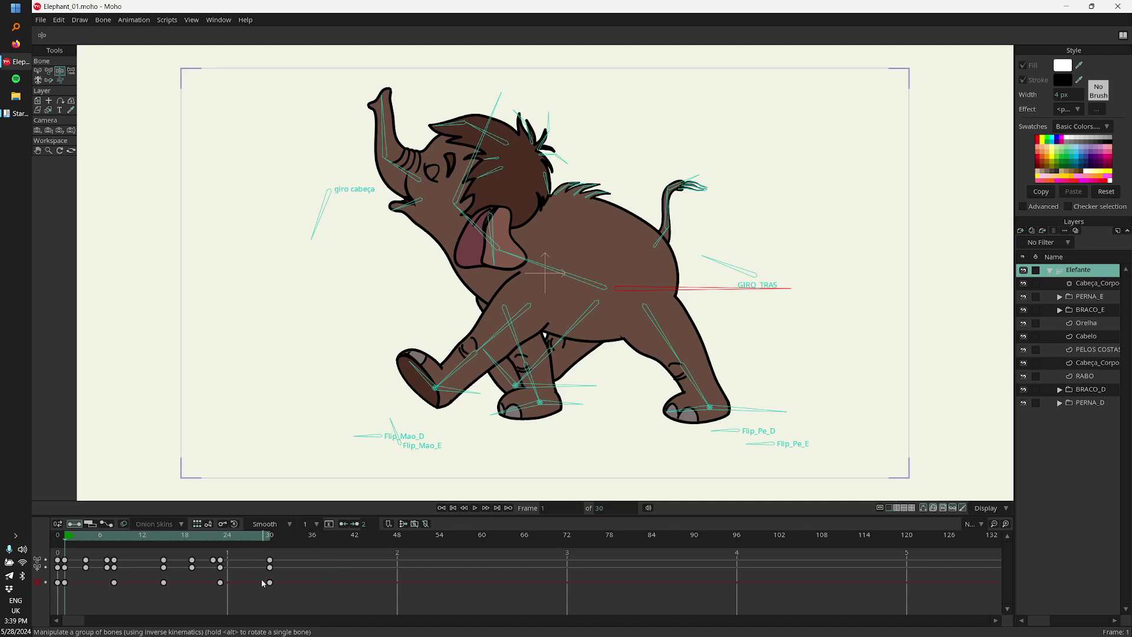
# Step: Set the timeline's display interval to 2
pyautogui.click(976, 524)
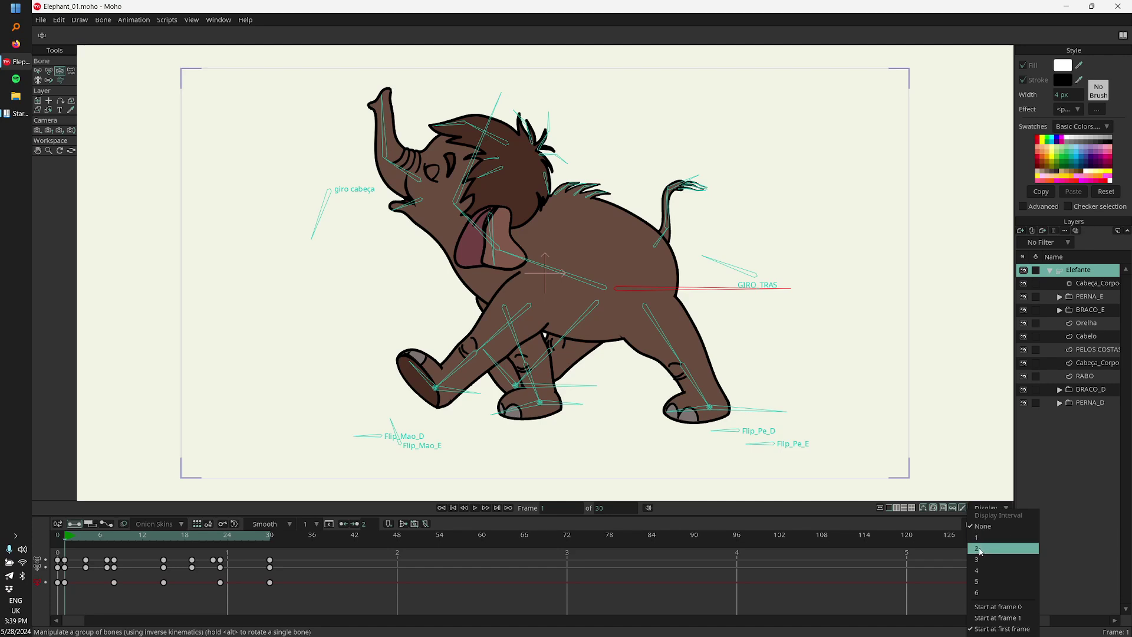
pyautogui.click(980, 549)
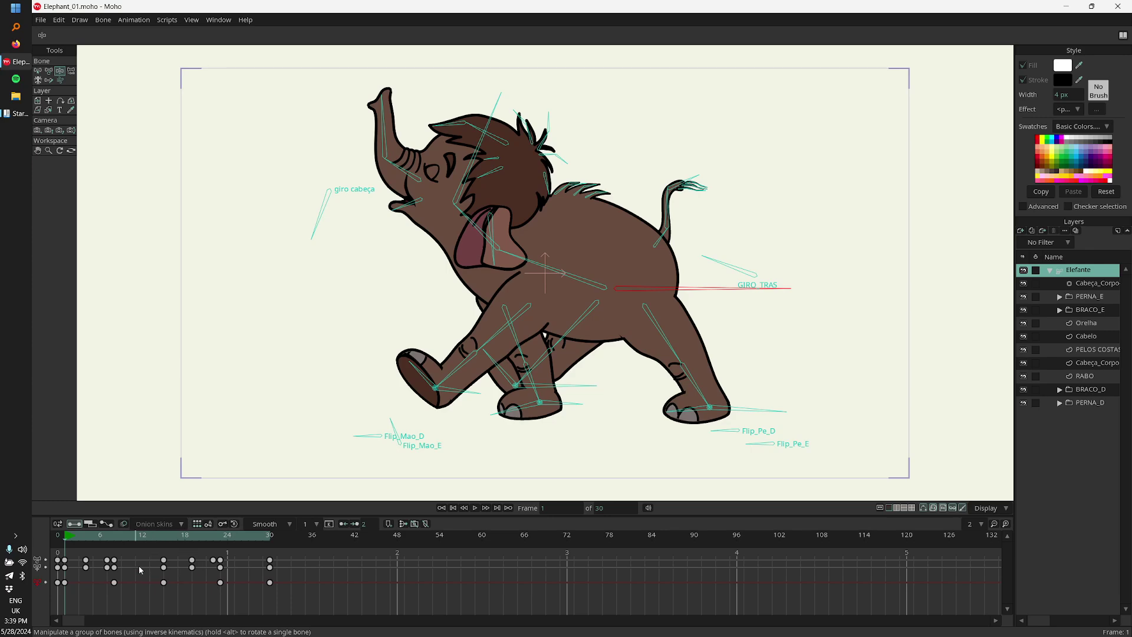
pyautogui.click(88, 565)
pyautogui.click(89, 600)
# Step: Add keyframes for the elephant rig at frames 1, 30 and 15
pyautogui.click(223, 524)
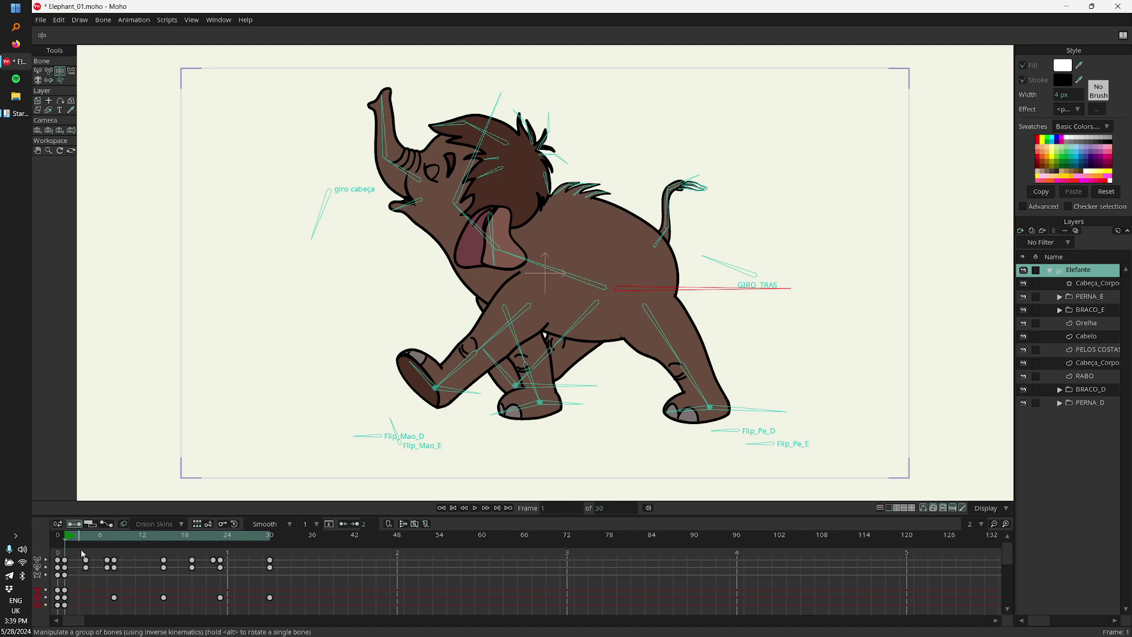
pyautogui.click(271, 541)
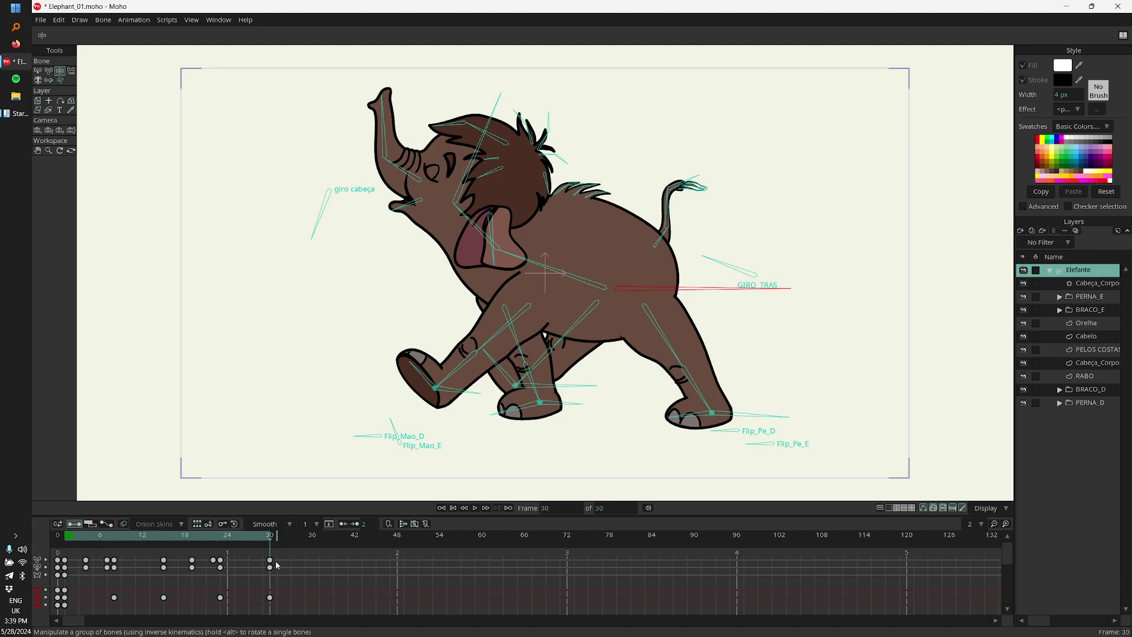
pyautogui.click(222, 525)
pyautogui.click(168, 543)
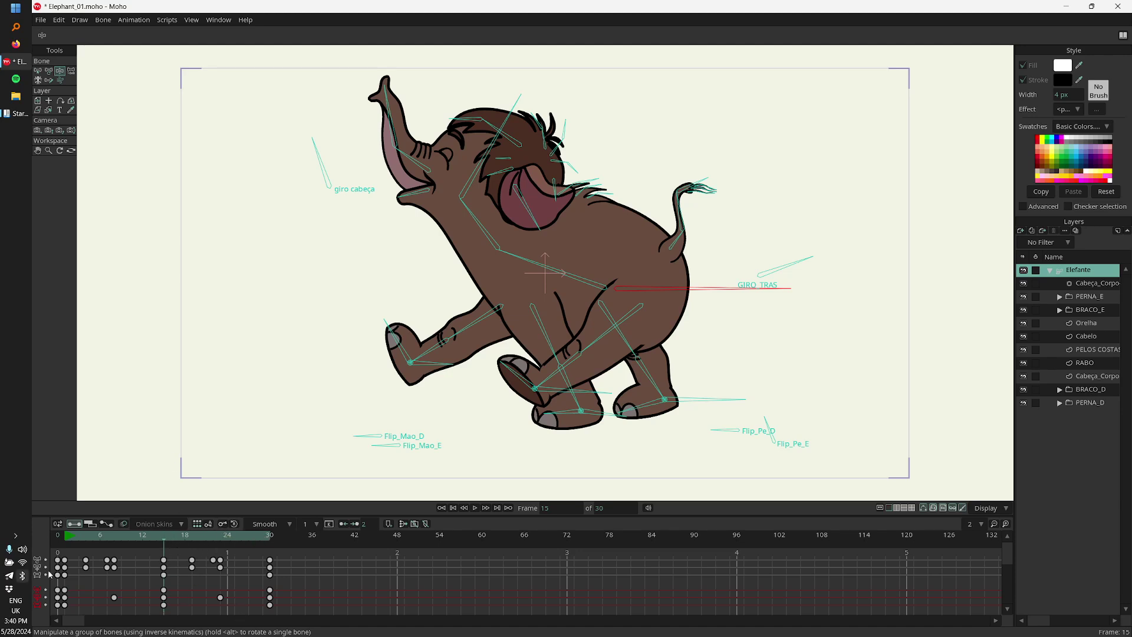
# Step: Enlarge the timeline, select all keyframes from frame 1 to frame 30, and set their interpolation interval to 2
pyautogui.click(67, 538)
pyautogui.moveTo(67, 542); pyautogui.dragTo(178, 544)
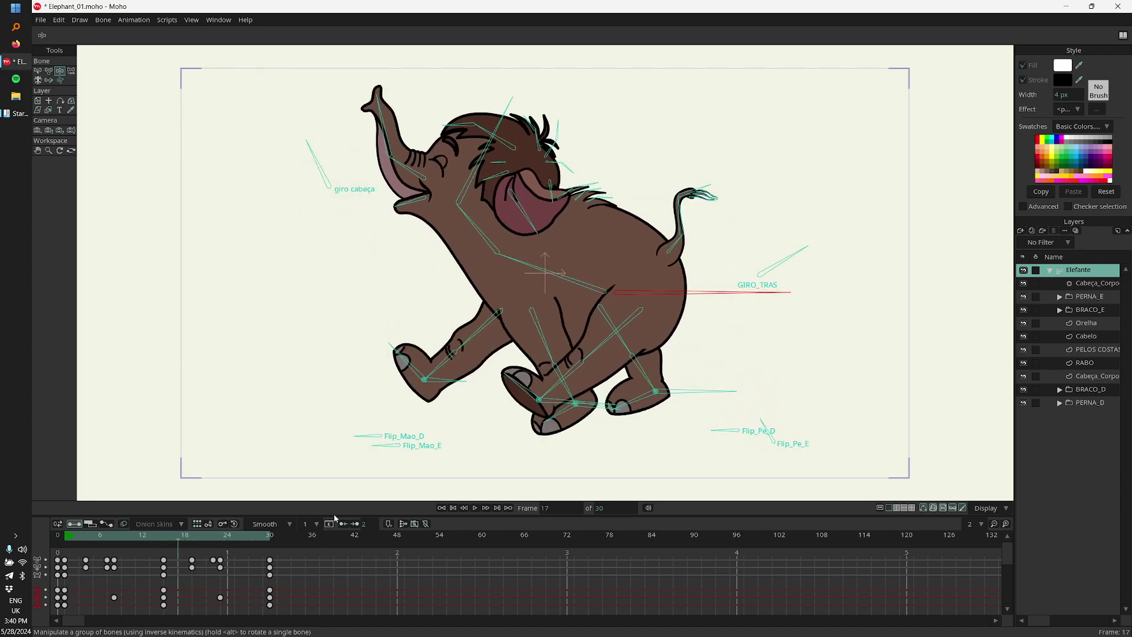
pyautogui.moveTo(336, 517); pyautogui.dragTo(336, 490)
pyautogui.moveTo(301, 530); pyautogui.dragTo(65, 589)
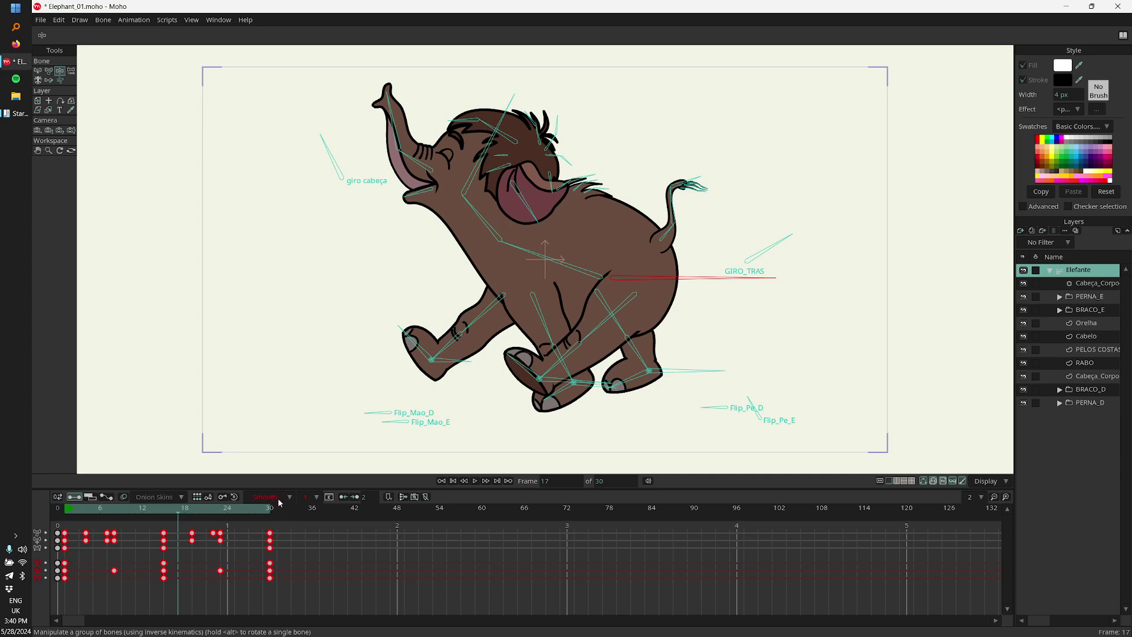
pyautogui.click(317, 498)
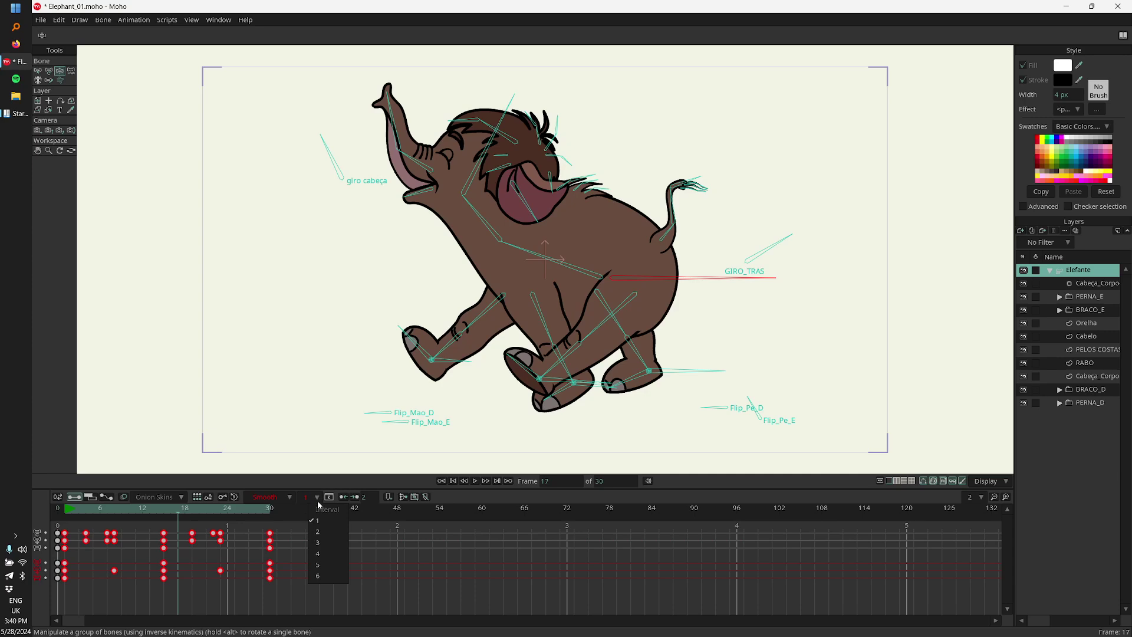
pyautogui.click(326, 533)
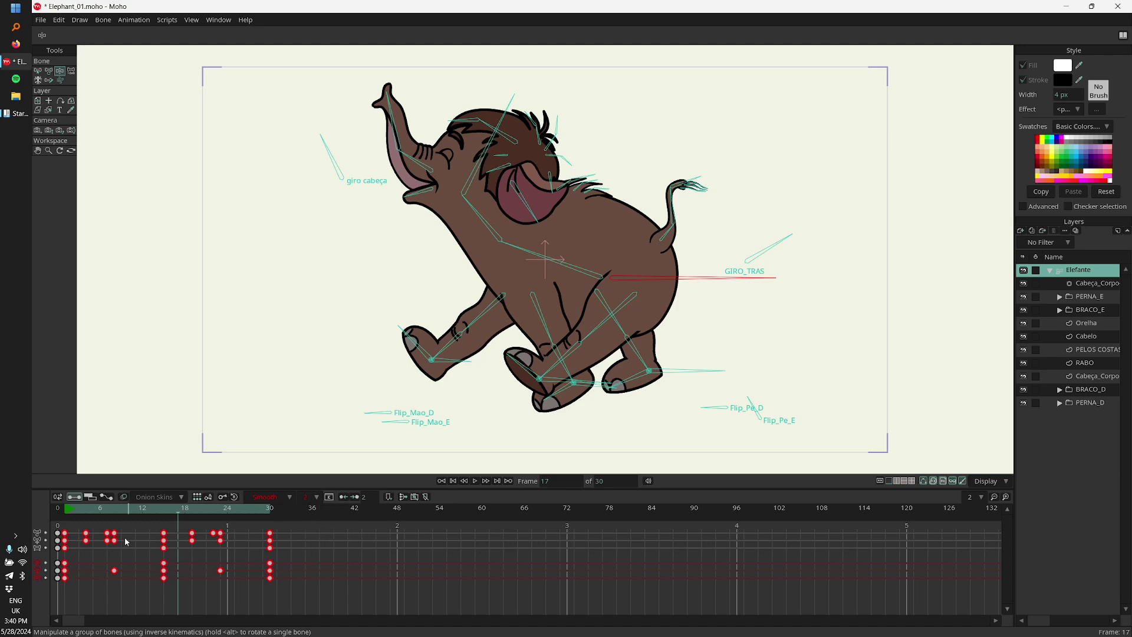
# Step: Step through the walk animation frame by frame from frame 1 to frame 22 to check the stepped poses
pyautogui.click(70, 515)
pyautogui.click(107, 592)
pyautogui.press('Right')
pyautogui.press('Right')
pyautogui.press('Right')
pyautogui.press('Right')
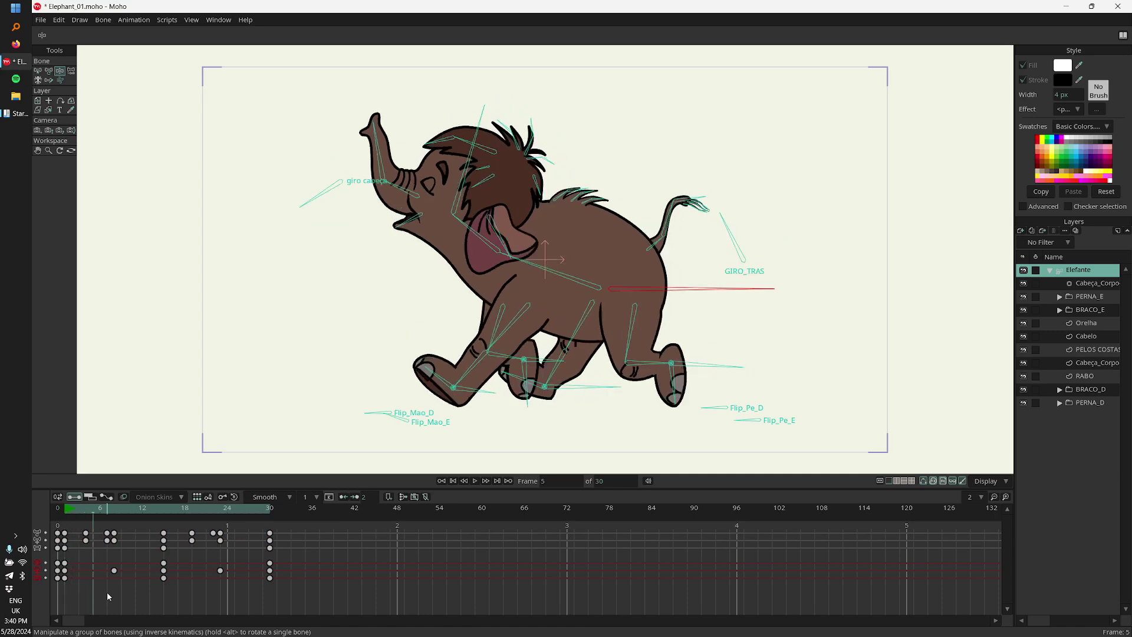
pyautogui.press('Right')
pyautogui.press('Right')
pyautogui.press('Right')
pyautogui.press('Right')
pyautogui.press('Right')
pyautogui.press('Right')
pyautogui.press('Right')
pyautogui.press('Right')
pyautogui.press('Right')
pyautogui.press('Right')
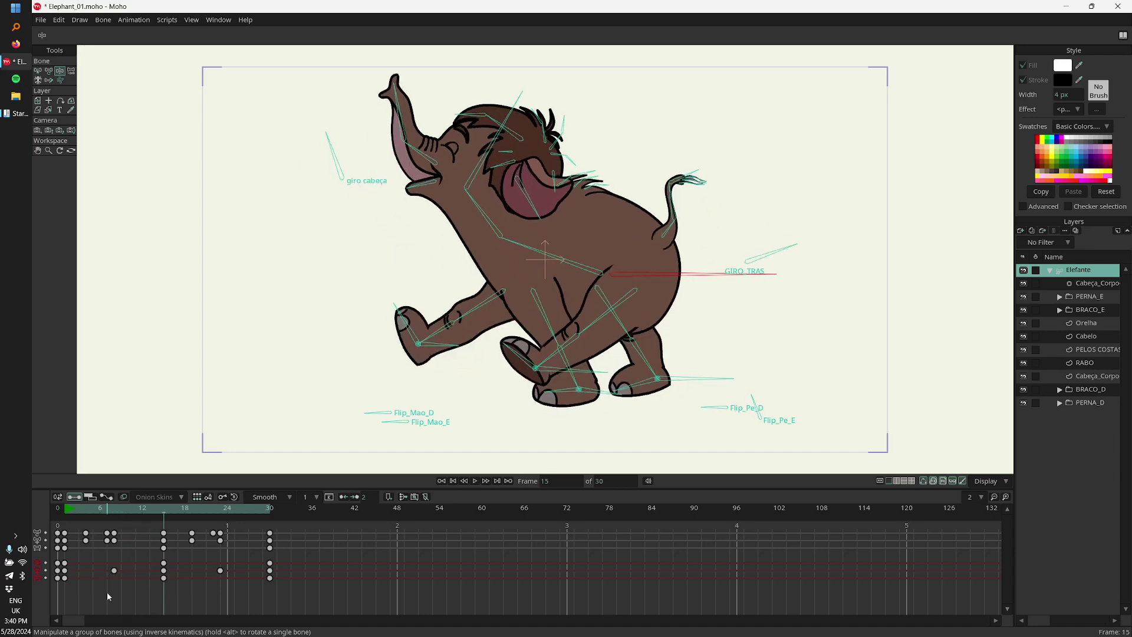
pyautogui.press('Right')
pyautogui.press('Right')
pyautogui.press('Right')
pyautogui.press('Right')
pyautogui.press('Right')
pyautogui.press('Right')
pyautogui.press('Right')
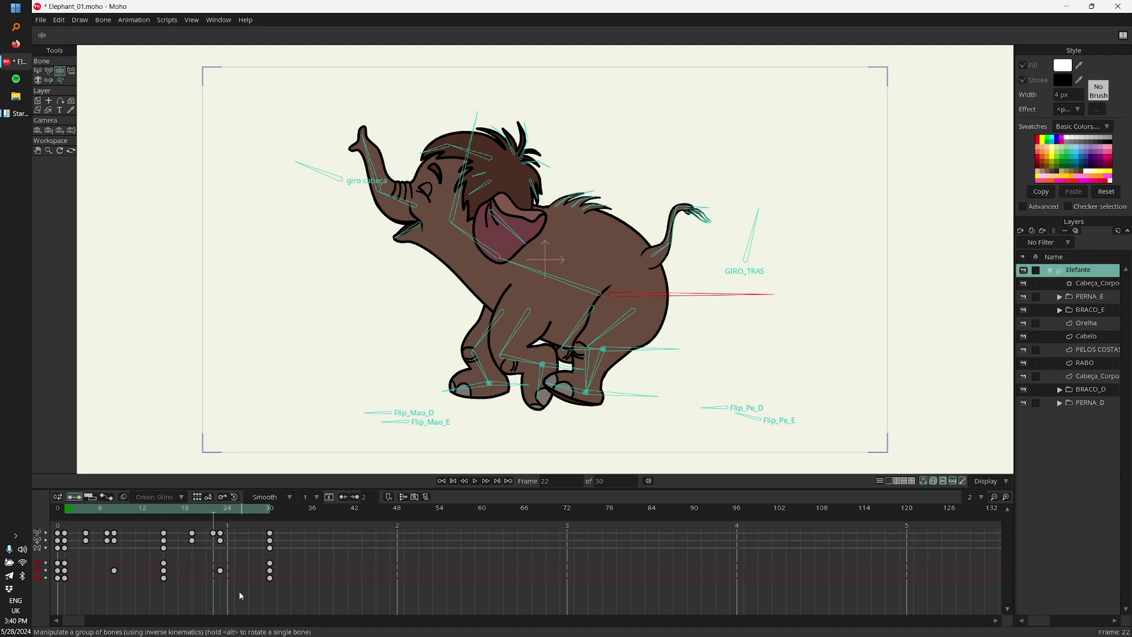
# Step: Move the keyframes at frame 4 to frame 3
pyautogui.click(93, 508)
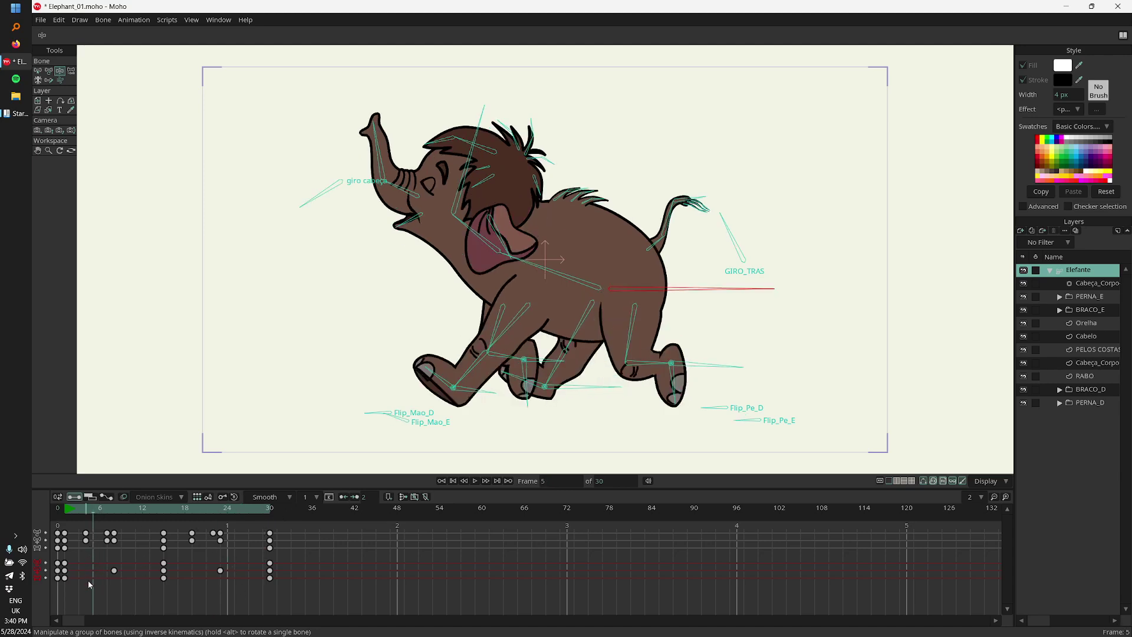
pyautogui.moveTo(90, 559); pyautogui.dragTo(83, 529)
pyautogui.moveTo(89, 563); pyautogui.dragTo(83, 530)
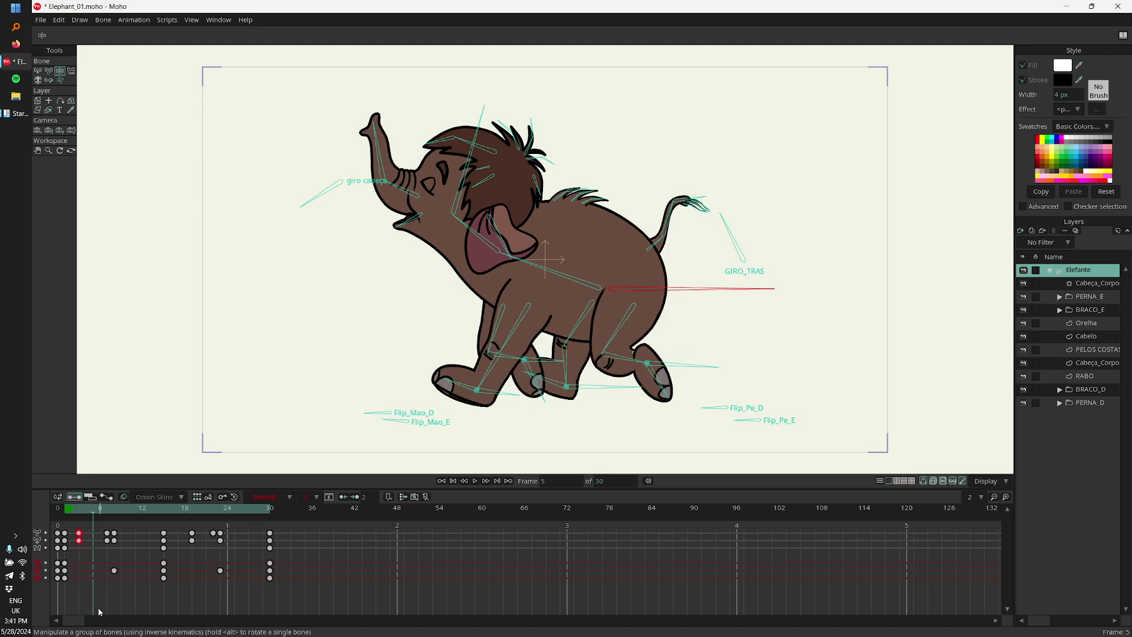
pyautogui.click(103, 603)
# Step: Move the keyframes at frame 8 to frame 7 and the keyframe at frame 22 to frame 21
pyautogui.click(113, 531)
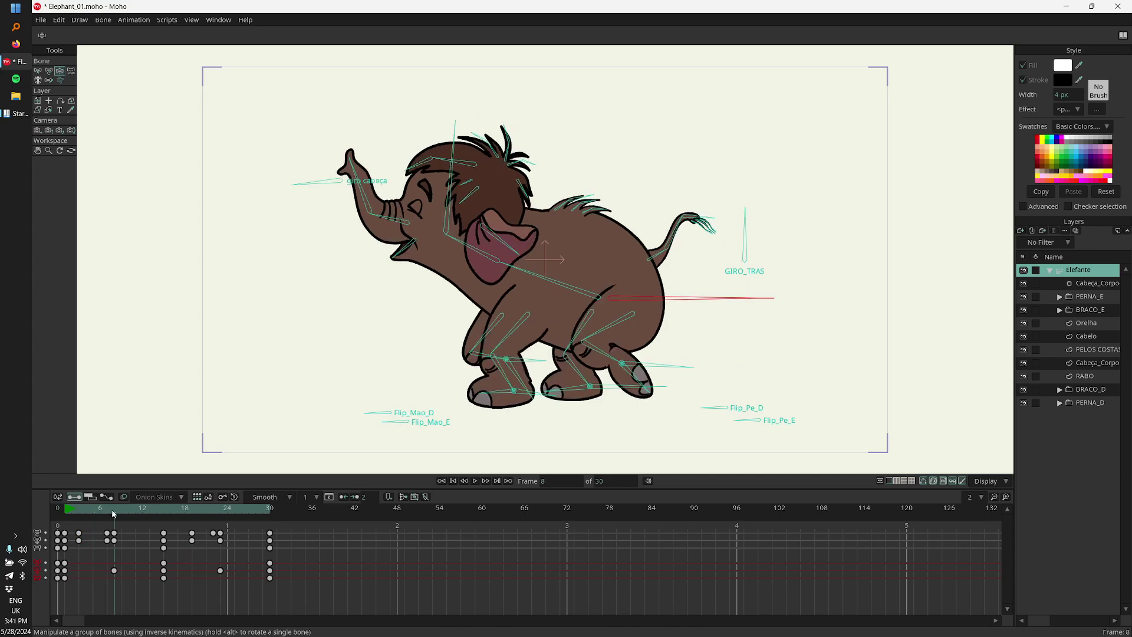
pyautogui.moveTo(121, 530)
pyautogui.mouseDown()
pyautogui.moveTo(115, 584)
pyautogui.moveTo(109, 539)
pyautogui.mouseUp()
pyautogui.click(108, 540)
pyautogui.moveTo(213, 534); pyautogui.dragTo(206, 533)
# Step: Move all the keyframes at frame 30 to frame 29
pyautogui.moveTo(279, 528); pyautogui.dragTo(267, 593)
pyautogui.moveTo(270, 538); pyautogui.dragTo(263, 538)
pyautogui.click(262, 525)
# Step: Check the pose around frame 29 and set the playback range to end at frame 28
pyautogui.click(261, 511)
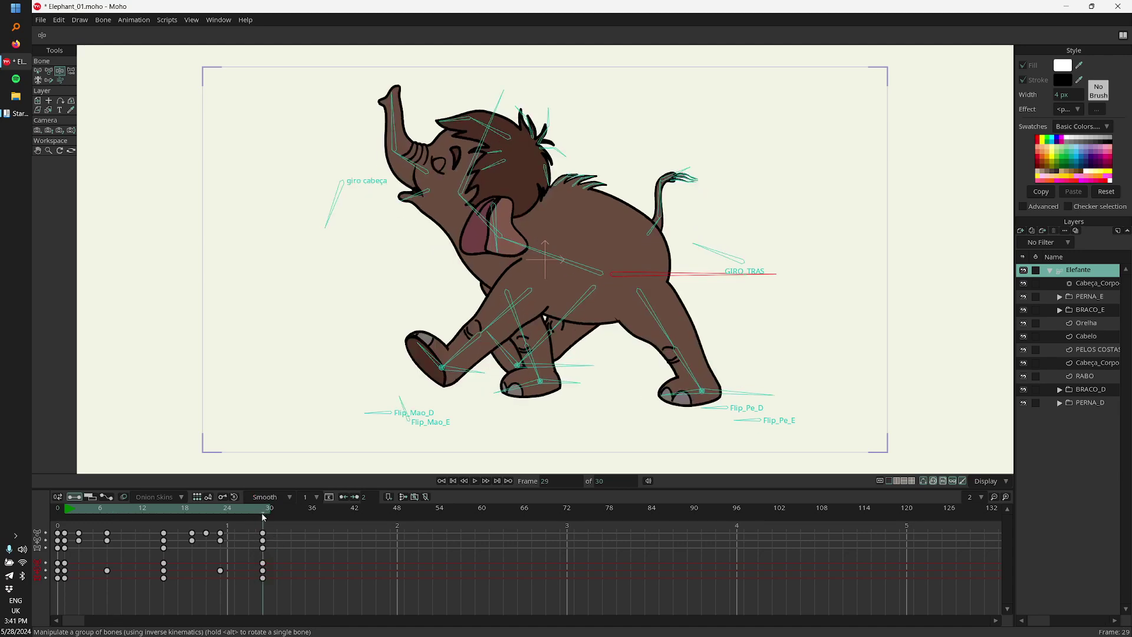
pyautogui.press('Right')
pyautogui.press('Left')
pyautogui.press('Right')
pyautogui.moveTo(263, 509); pyautogui.dragTo(255, 509)
# Step: Play the shortened walk loop from frame 1 and return to its first frame
pyautogui.moveTo(276, 526); pyautogui.dragTo(256, 597)
pyautogui.click(66, 511)
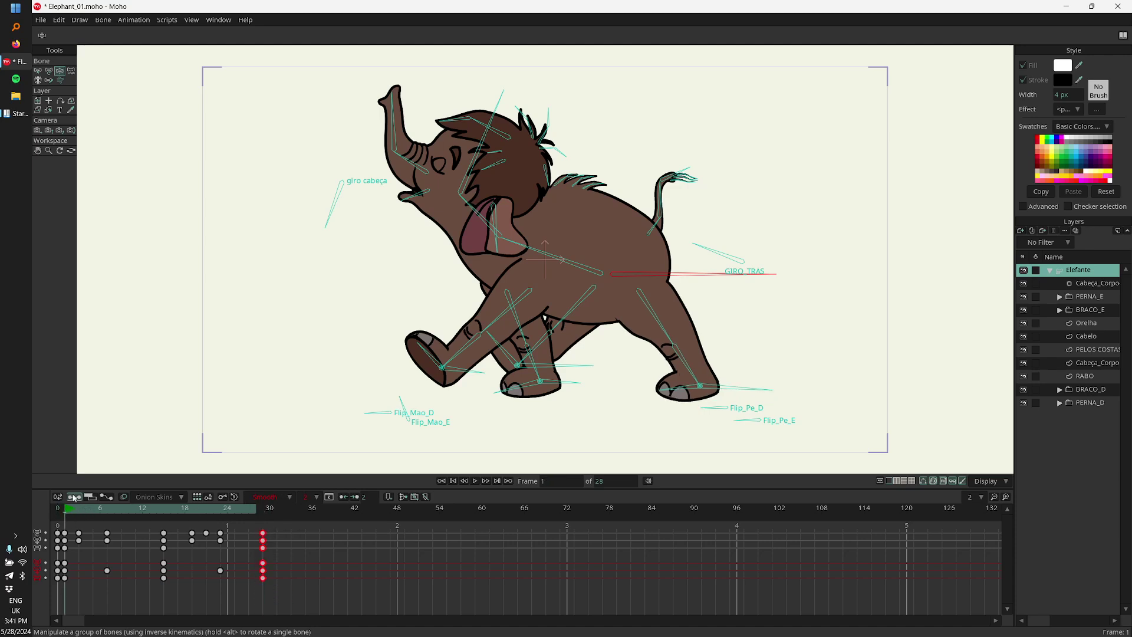
pyautogui.click(280, 549)
pyautogui.press('space')
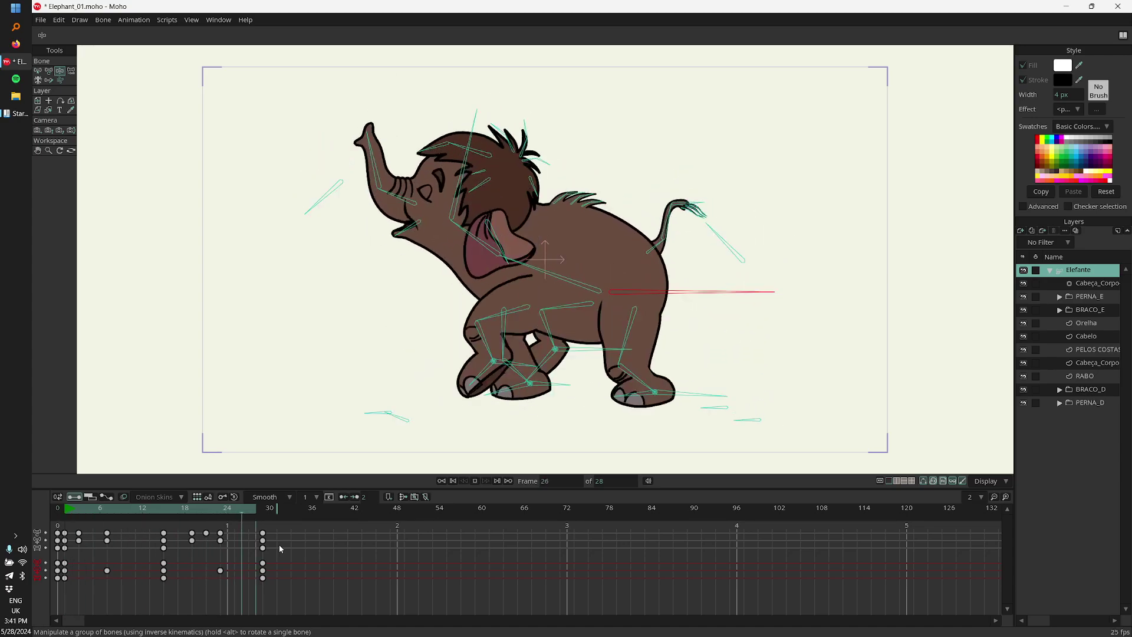
pyautogui.click(69, 511)
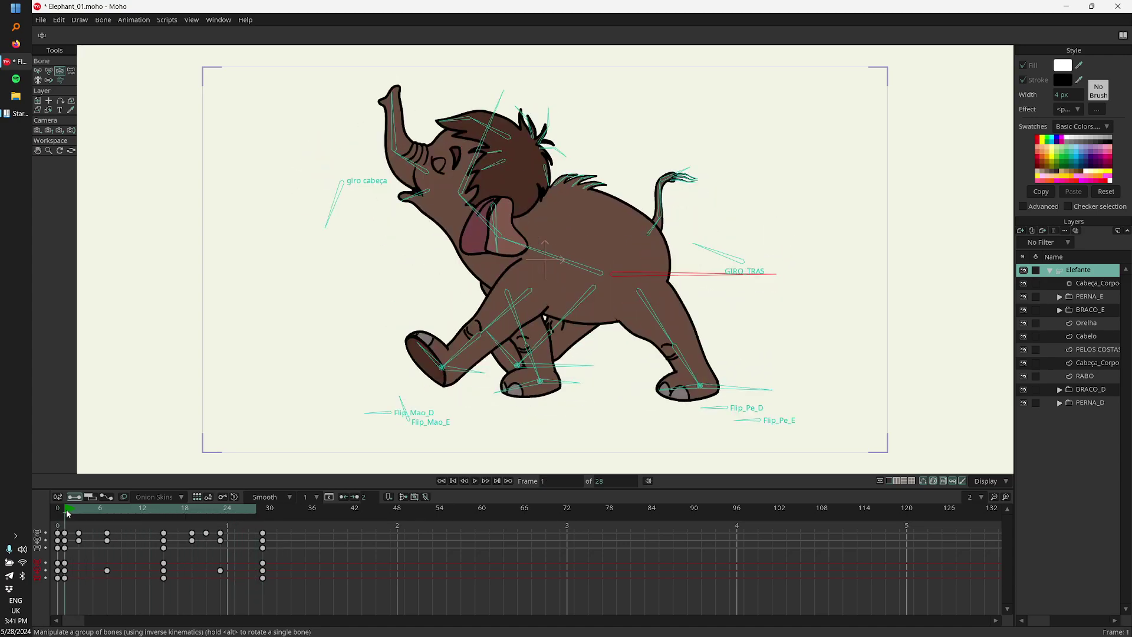
# Step: Step through the walk cycle from frame 2 to frame 29 to examine the poses held at the two-frame interval
pyautogui.click(75, 543)
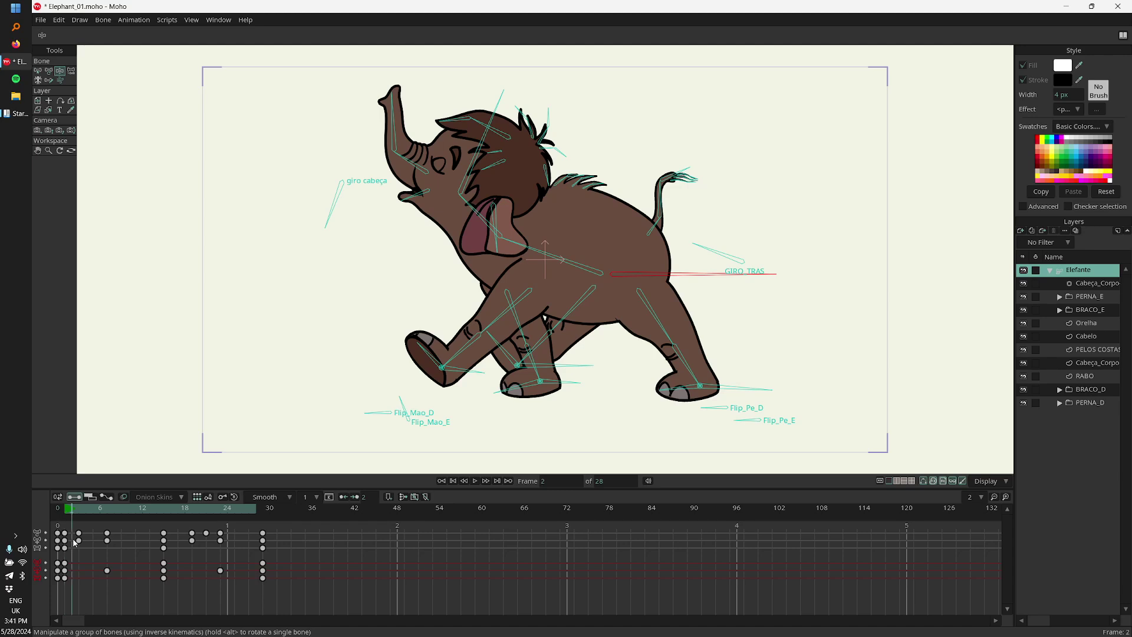
pyautogui.click(77, 582)
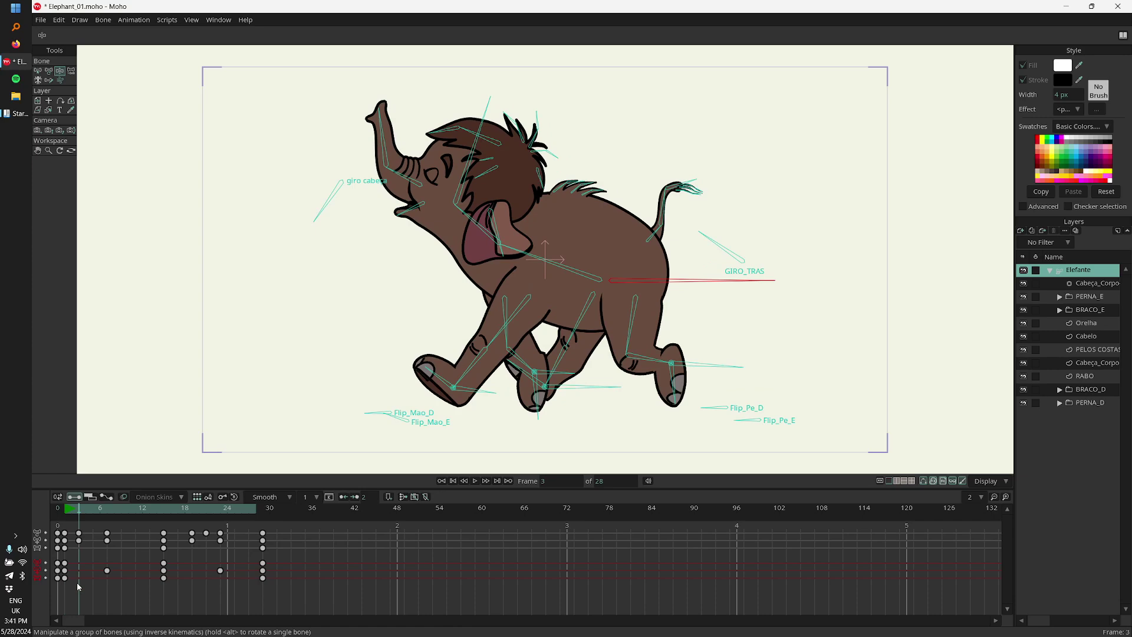
pyautogui.hotkey('ctrl', 'Right')
pyautogui.hotkey('ctrl', 'Right')
pyautogui.hotkey('ctrl', 'Right')
pyautogui.hotkey('ctrl', 'Right')
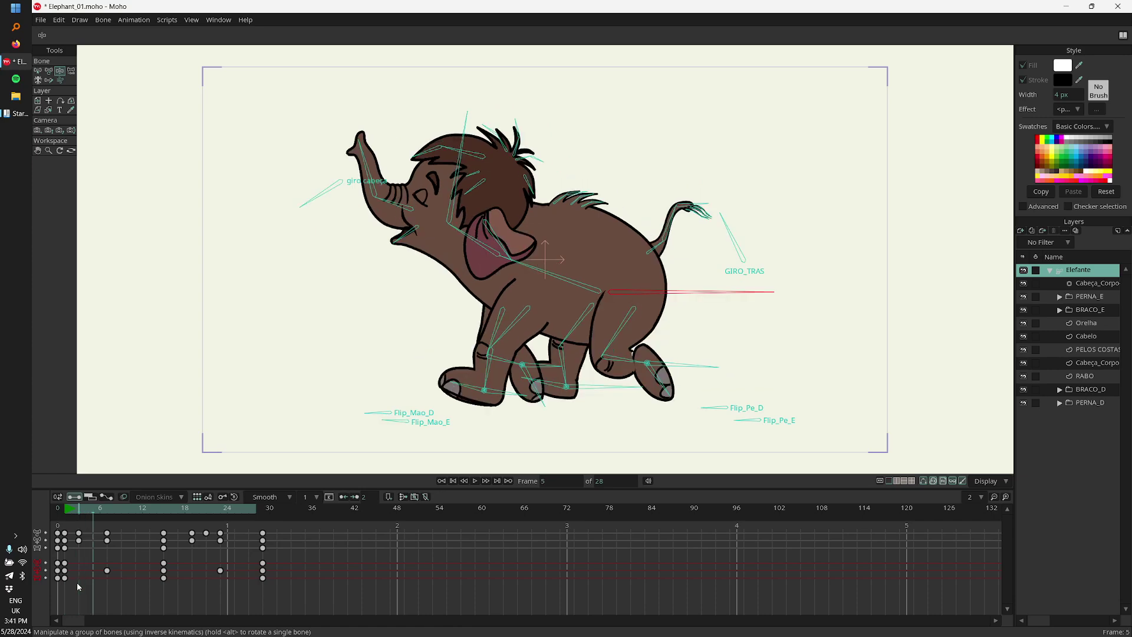
pyautogui.hotkey('ctrl', 'Right')
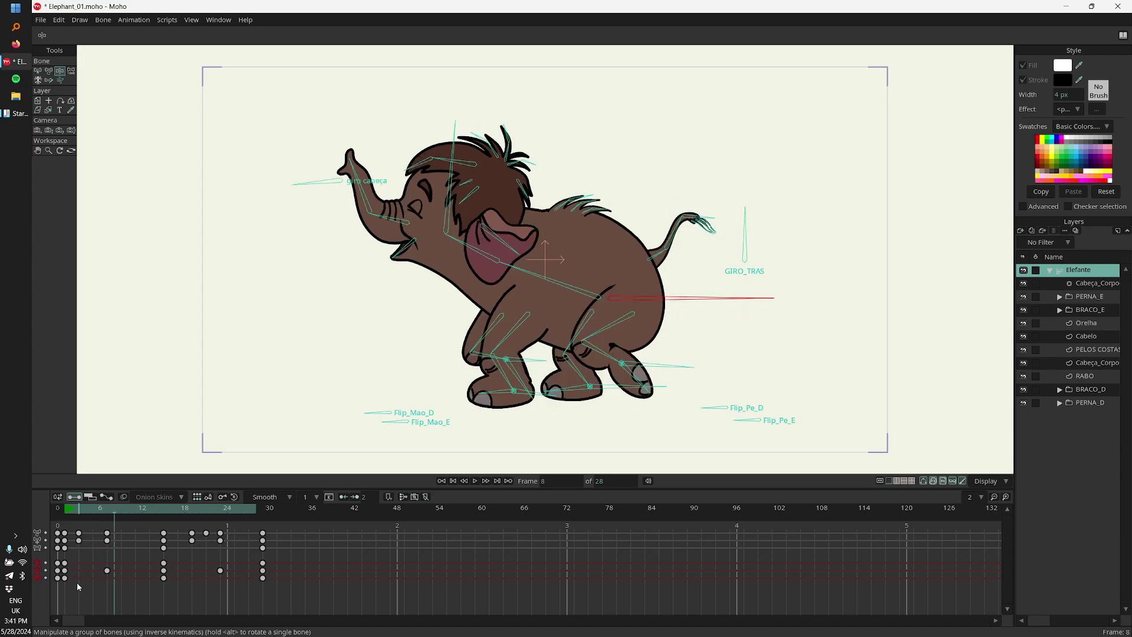
pyautogui.hotkey('ctrl', 'Right')
pyautogui.hotkey('ctrl', 'Right')
pyautogui.hotkey('ctrl', 'Right')
pyautogui.hotkey('ctrl', 'Right')
pyautogui.hotkey('ctrl', 'Right')
pyautogui.hotkey('ctrl', 'Right')
pyautogui.hotkey('ctrl', 'Right')
pyautogui.hotkey('ctrl', 'Right')
pyautogui.hotkey('ctrl', 'Right')
pyautogui.hotkey('ctrl', 'Right')
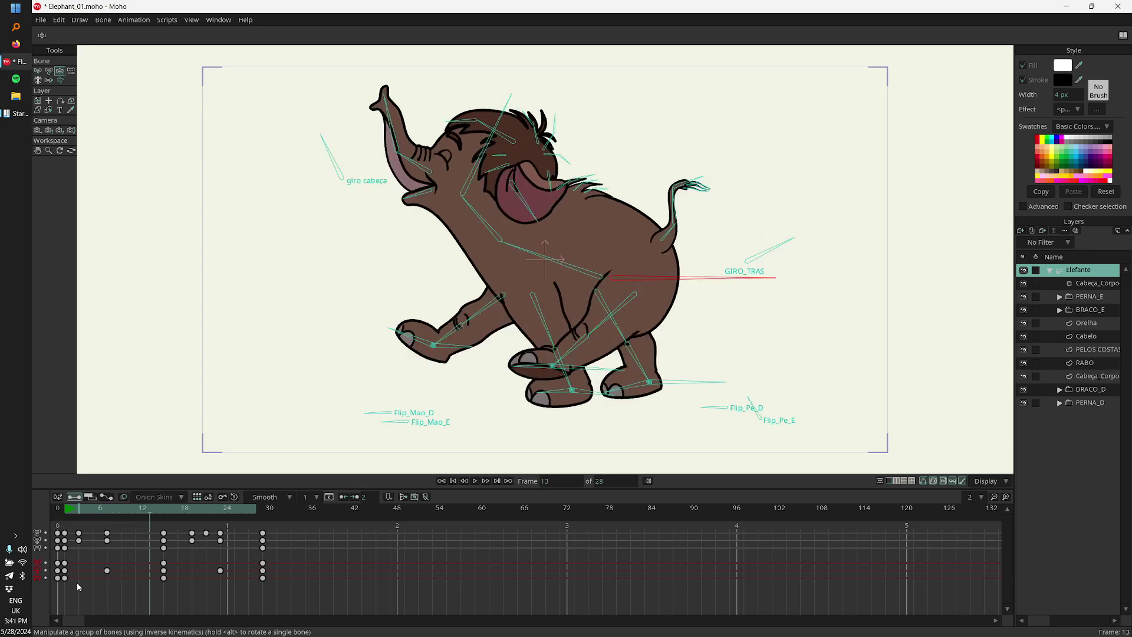
pyautogui.hotkey('ctrl', 'Right')
pyautogui.hotkey('ctrl', 'Right')
pyautogui.hotkey('ctrl', 'Right')
pyautogui.hotkey('ctrl', 'Right')
pyautogui.hotkey('ctrl', 'Right')
pyautogui.hotkey('ctrl', 'Right')
pyautogui.hotkey('ctrl', 'Right')
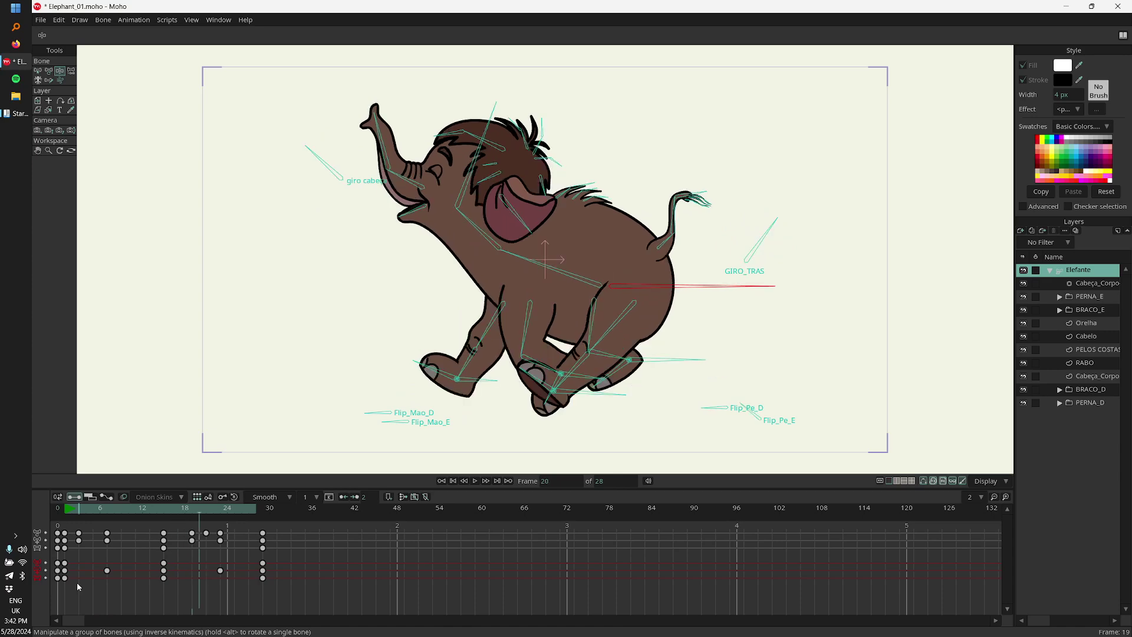
pyautogui.hotkey('ctrl', 'Right')
pyautogui.hotkey('ctrl', 'Right')
pyautogui.hotkey('ctrl', 'Right')
pyautogui.hotkey('ctrl', 'Right')
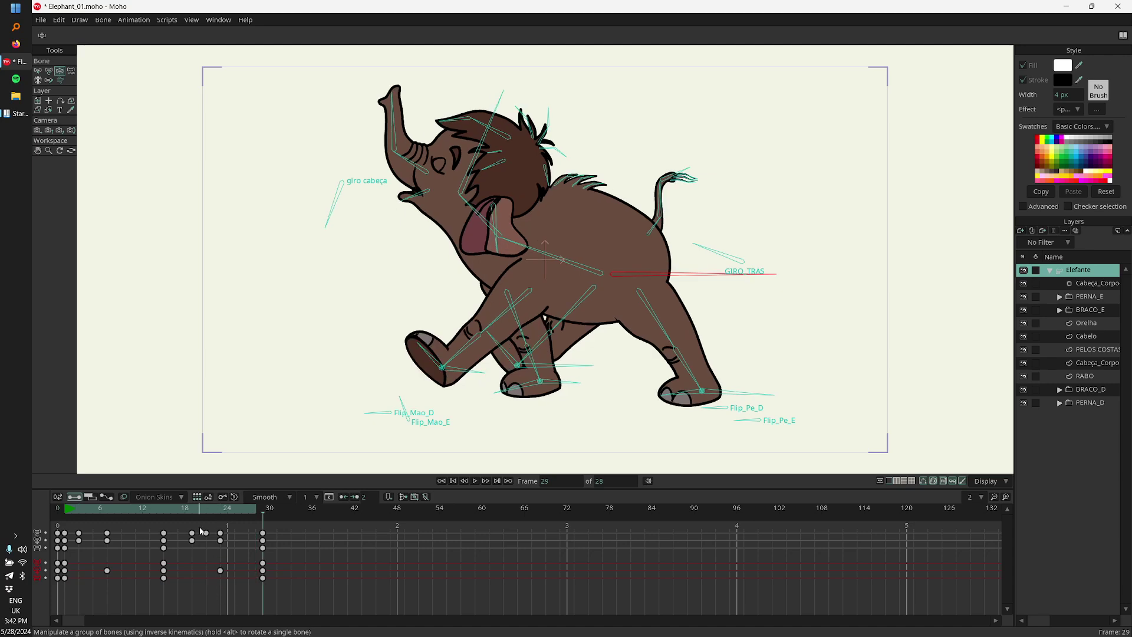
# Step: Select all the keyframes at frame 15, and compare that pose with the poses from frame 1 through frame 29
pyautogui.moveTo(176, 525); pyautogui.dragTo(160, 603)
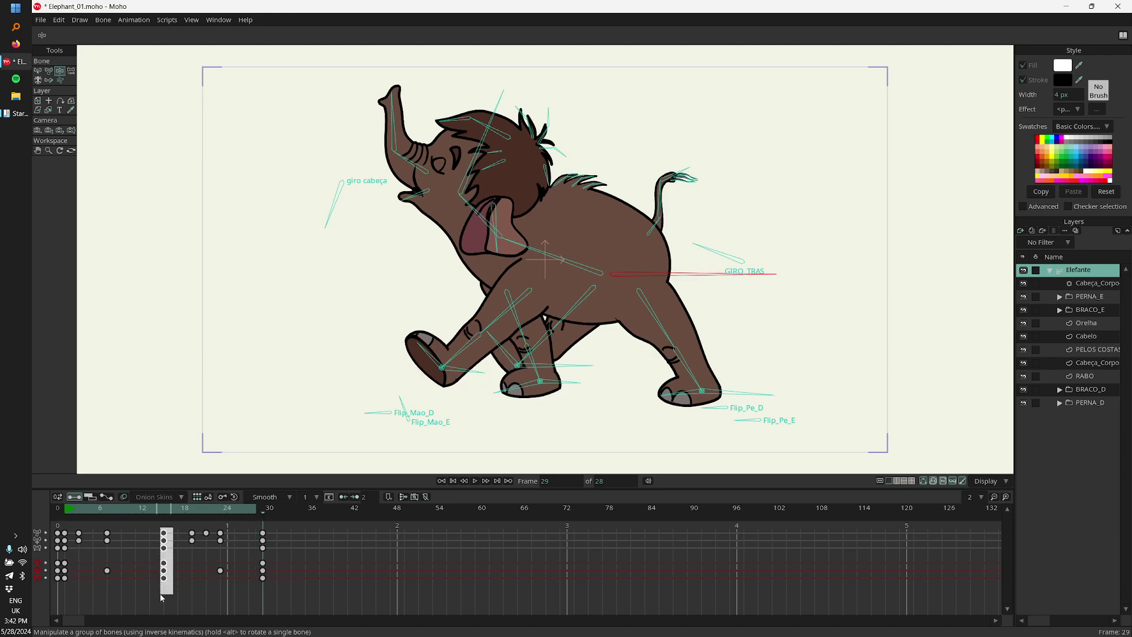
pyautogui.click(166, 513)
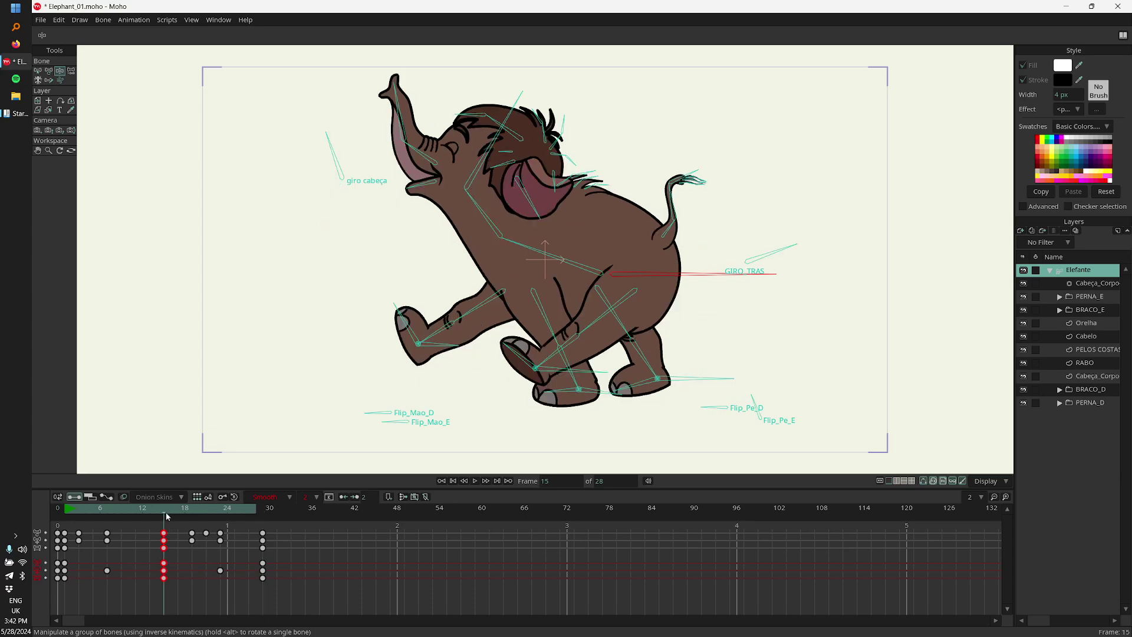
pyautogui.click(66, 514)
pyautogui.moveTo(67, 514); pyautogui.dragTo(266, 536)
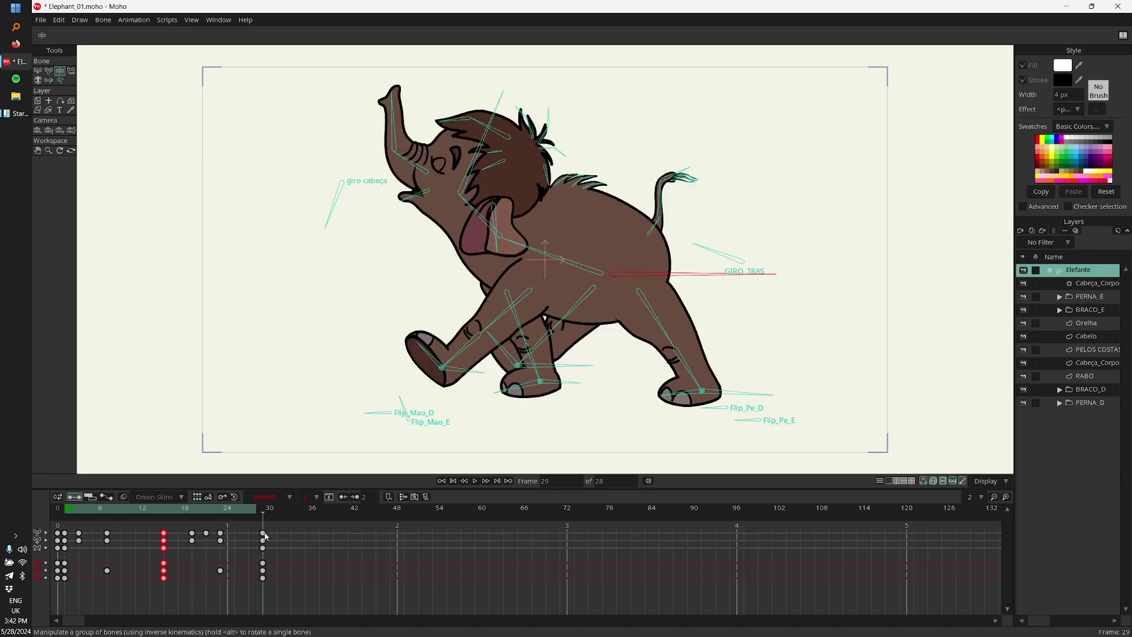
# Step: Compare the pose at frame 15, play back the walk loop, and return to frame 1
pyautogui.click(270, 533)
pyautogui.moveTo(111, 511); pyautogui.dragTo(163, 511)
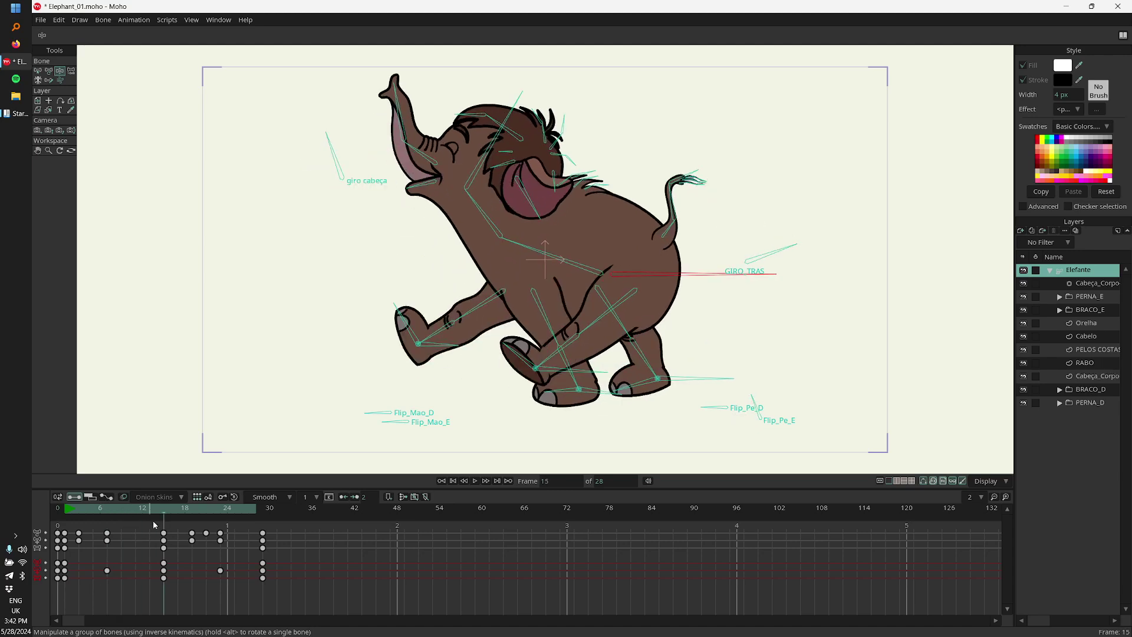
pyautogui.moveTo(73, 526); pyautogui.dragTo(160, 594)
pyautogui.click(78, 585)
pyautogui.press('space')
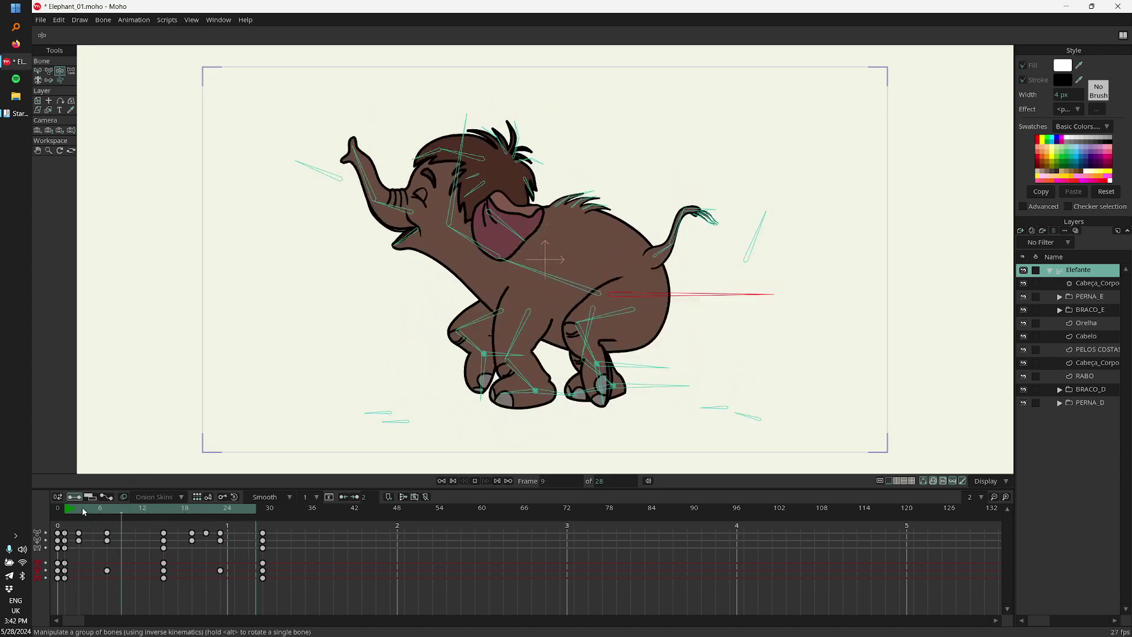
pyautogui.moveTo(112, 510); pyautogui.dragTo(64, 569)
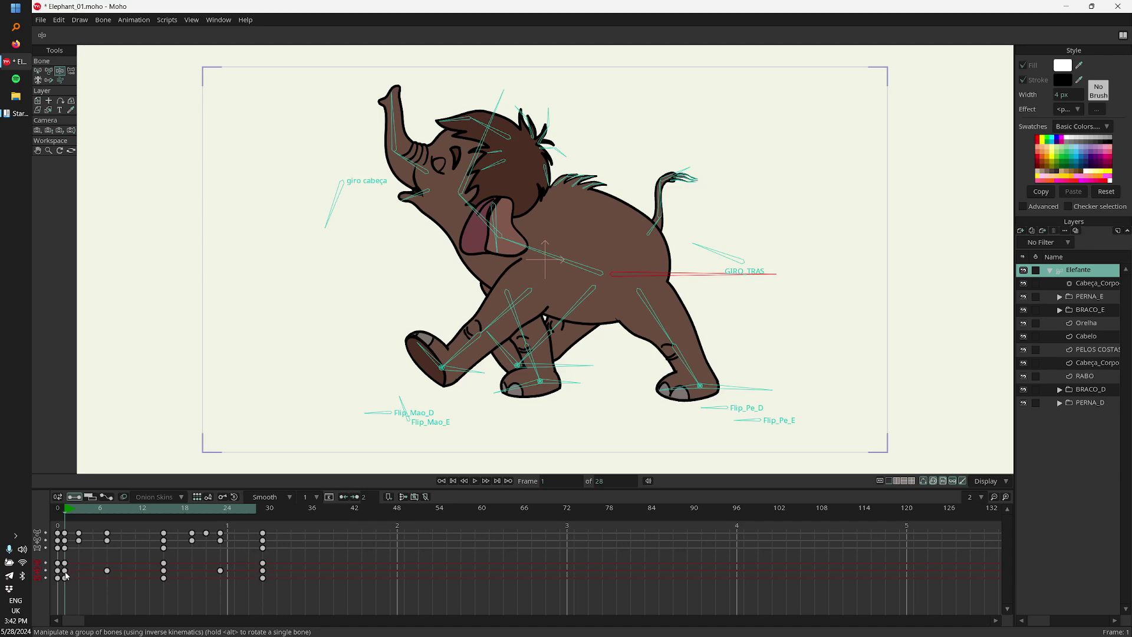
# Step: At frame 0, show the advanced style options and create a style named Line that defines a 4 px stroke width
pyautogui.click(58, 510)
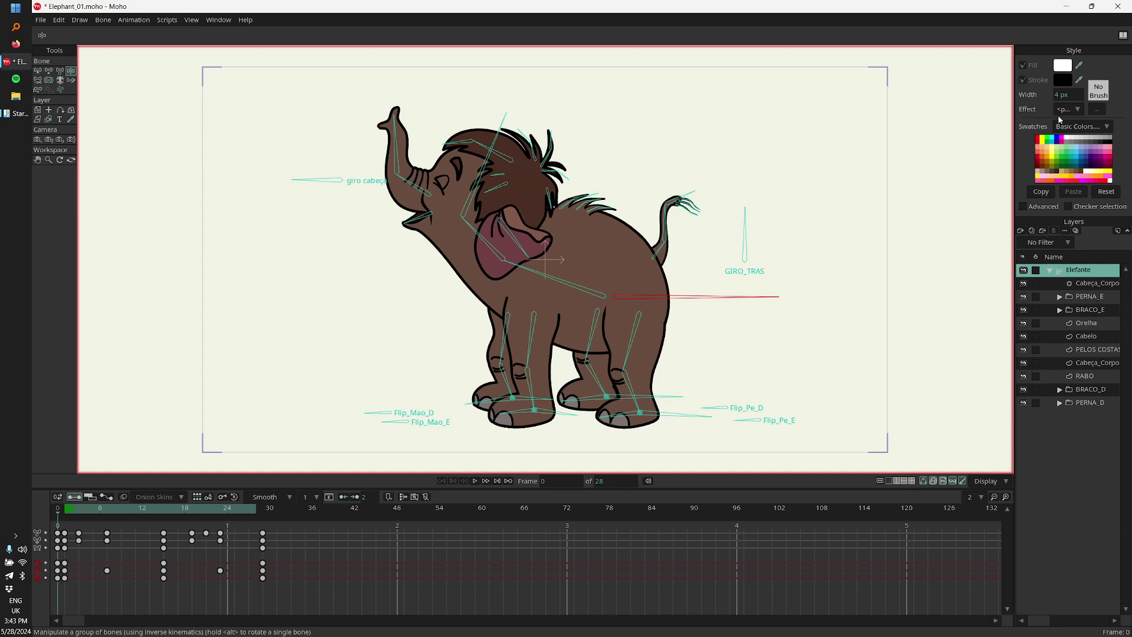
pyautogui.click(1039, 206)
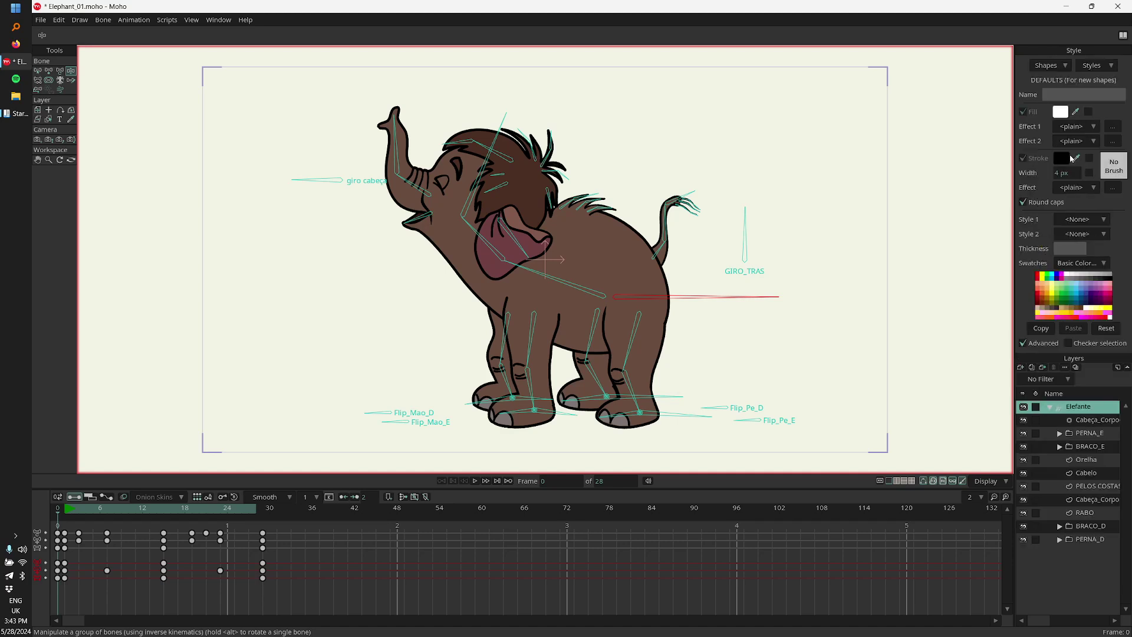
pyautogui.click(1104, 66)
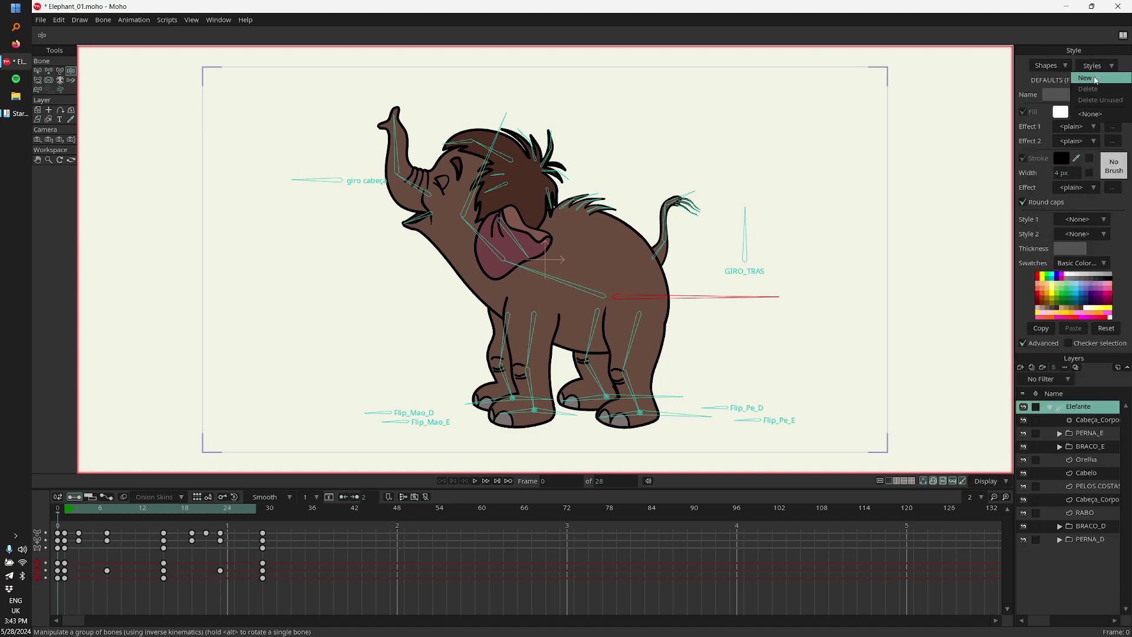
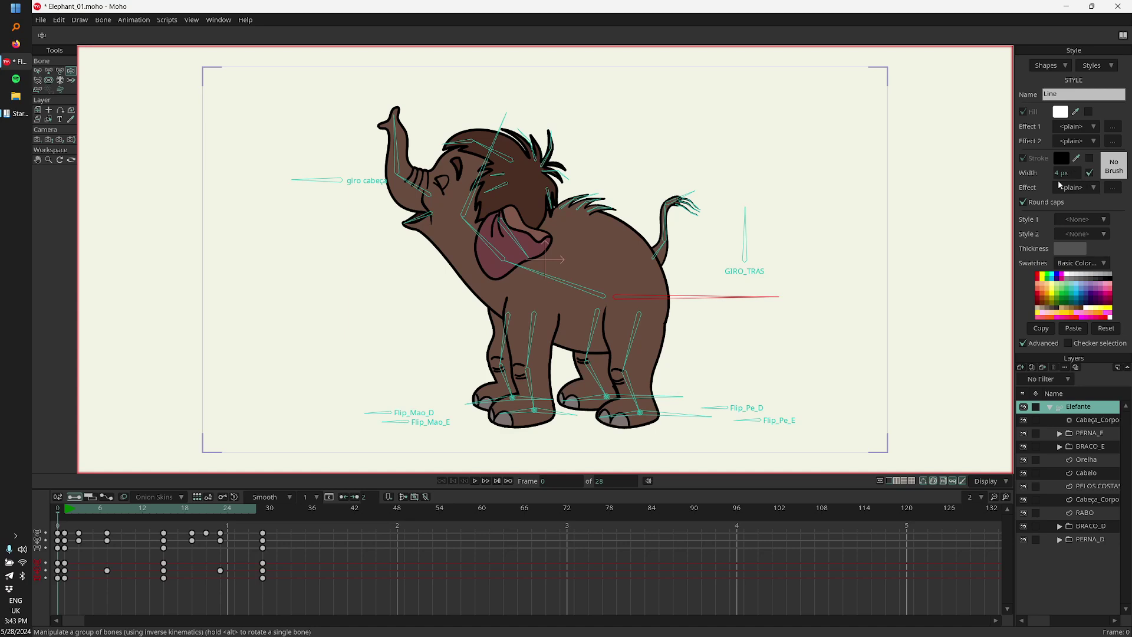
# Step: Give the Line style Brush503 with 13% spacing, 44% size variation amplitude and 8% size variation scale
pyautogui.click(1114, 167)
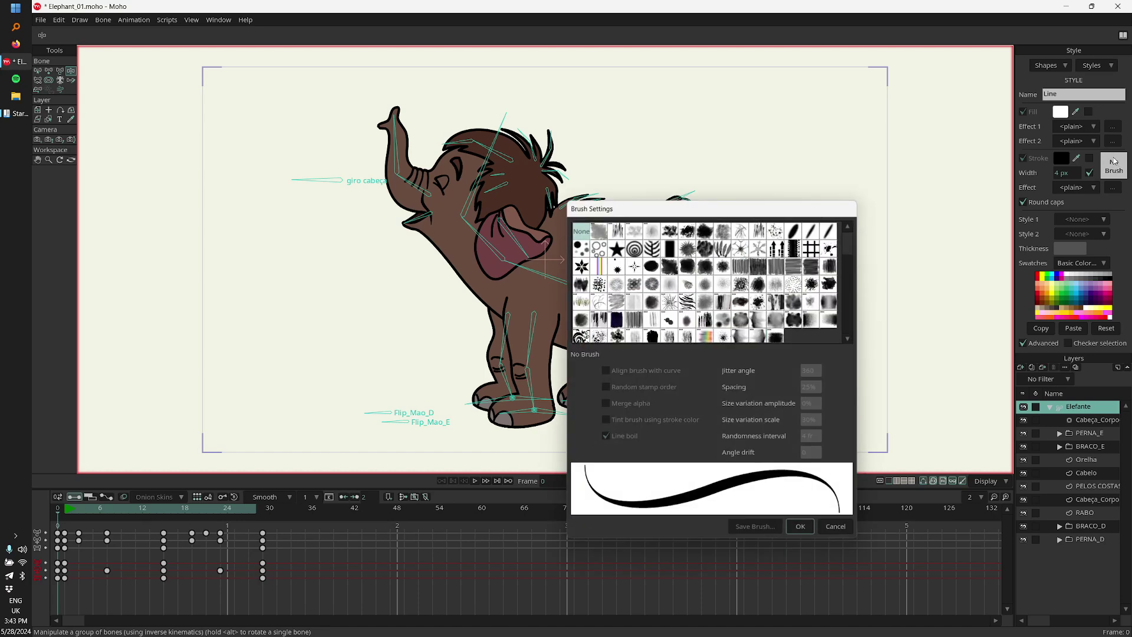
pyautogui.moveTo(847, 209)
pyautogui.mouseDown()
pyautogui.moveTo(865, 125)
pyautogui.moveTo(911, 137)
pyautogui.mouseUp()
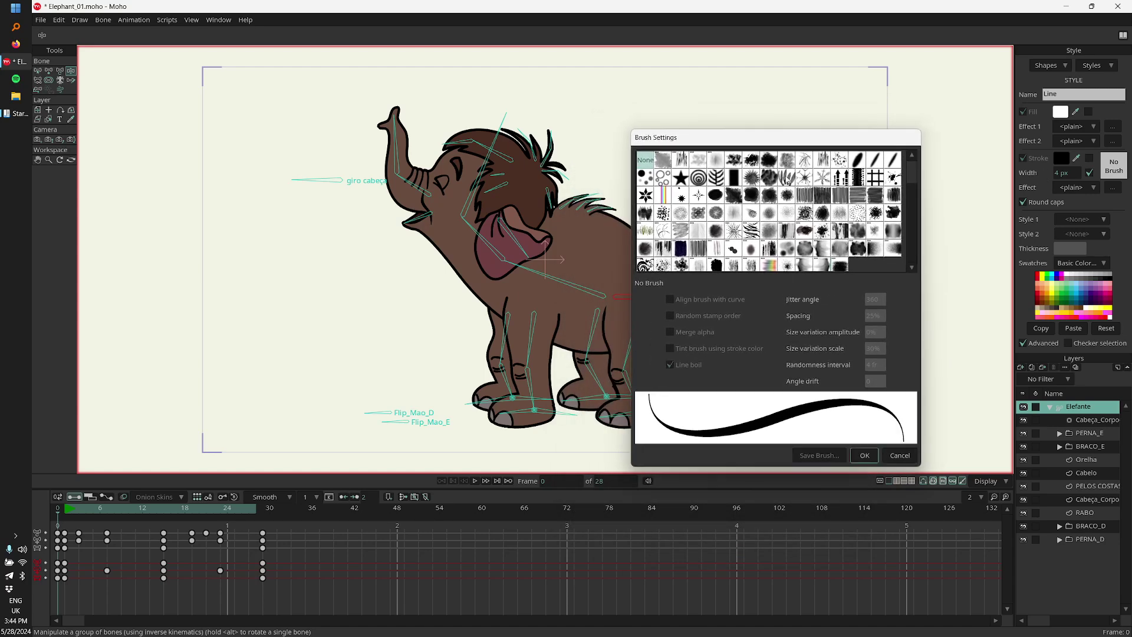
pyautogui.click(768, 161)
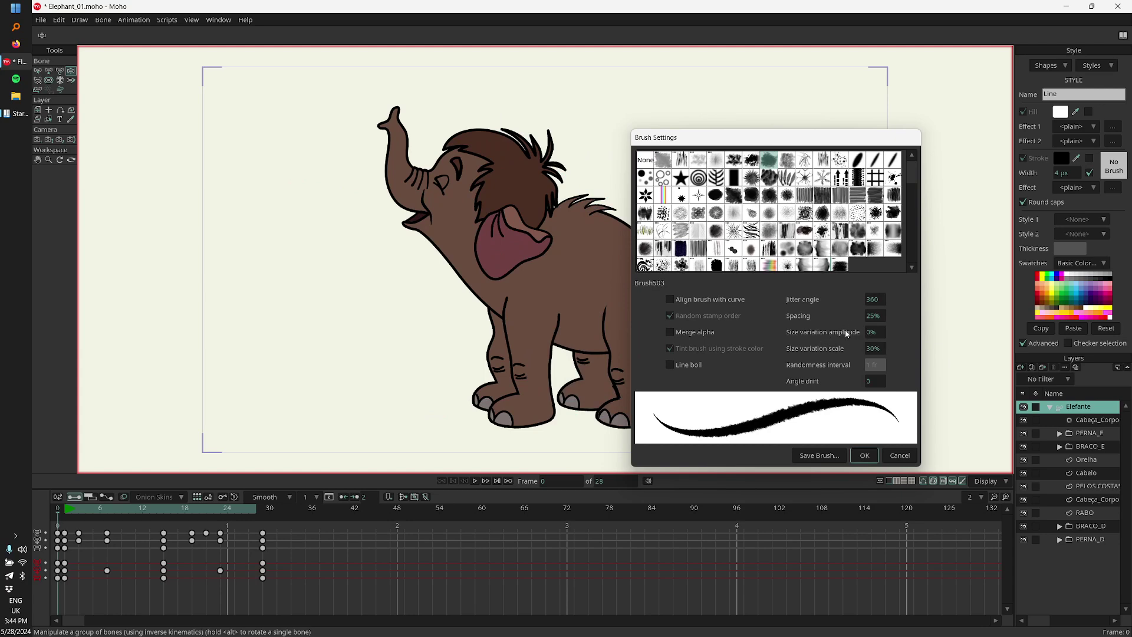
pyautogui.scroll(13, 812, 335)
pyautogui.moveTo(920, 333)
pyautogui.mouseDown()
pyautogui.moveTo(938, 335)
pyautogui.moveTo(840, 337)
pyautogui.moveTo(864, 320)
pyautogui.moveTo(847, 325)
pyautogui.moveTo(899, 334)
pyautogui.moveTo(879, 319)
pyautogui.moveTo(895, 348)
pyautogui.moveTo(898, 332)
pyautogui.mouseUp()
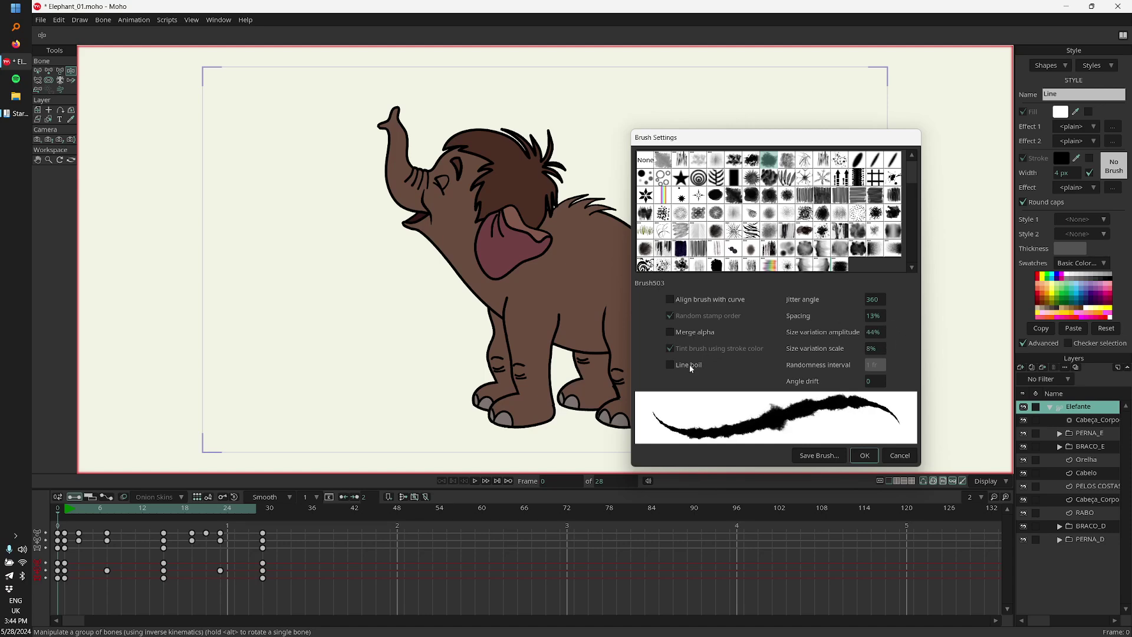
# Step: Turn on line boil for the brush, set its randomness interval to 0 frames, and accept the brush settings
pyautogui.click(670, 365)
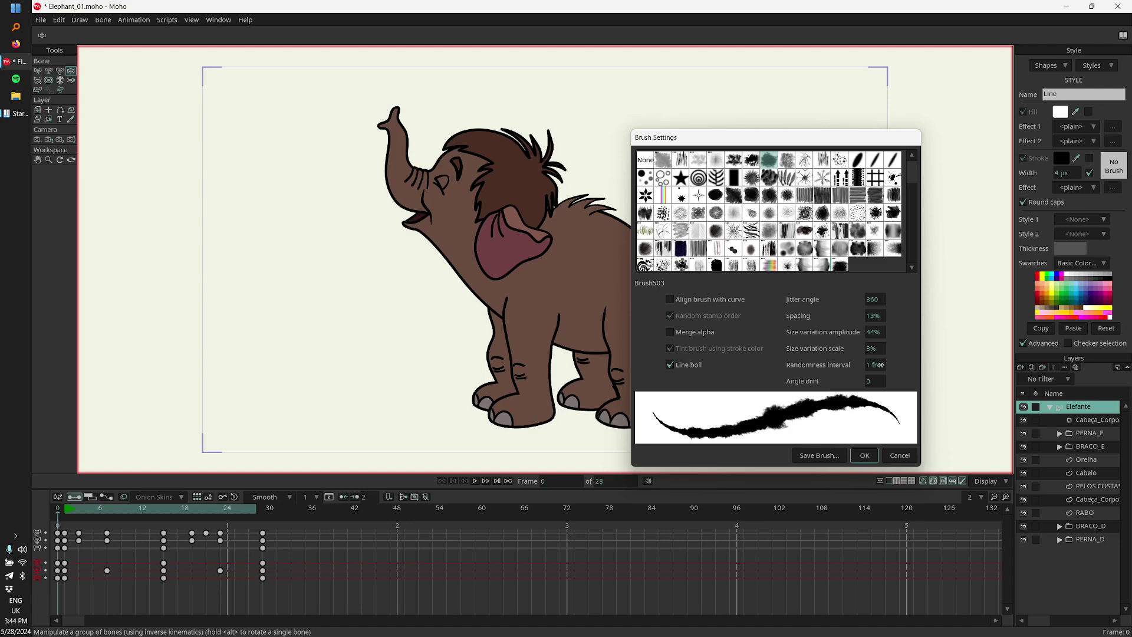
pyautogui.moveTo(883, 366); pyautogui.dragTo(871, 368)
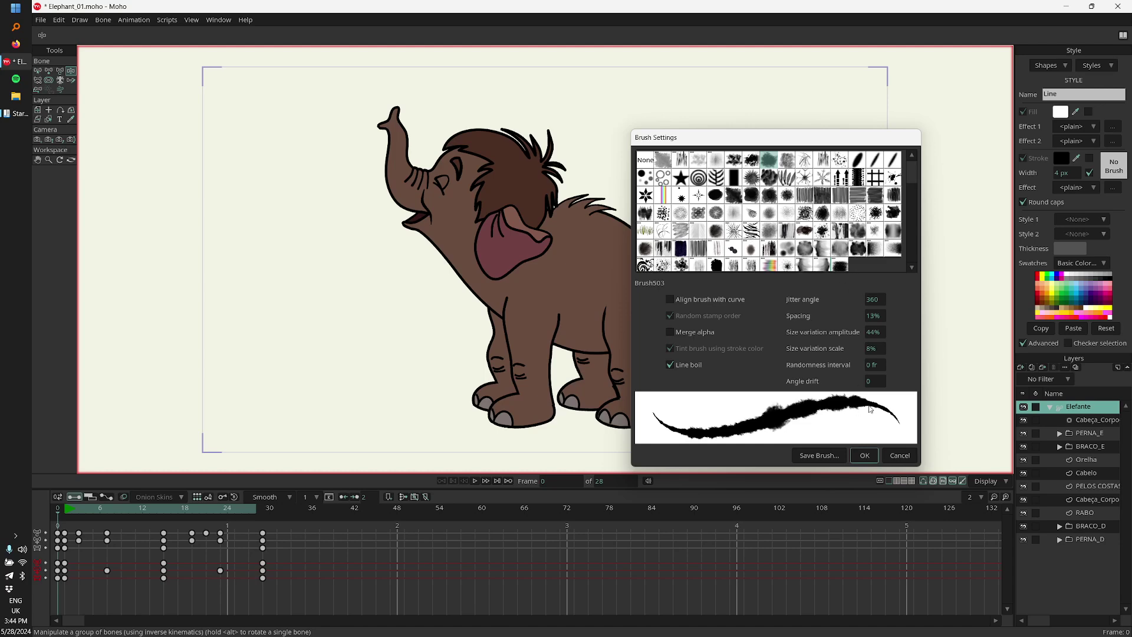
pyautogui.click(864, 456)
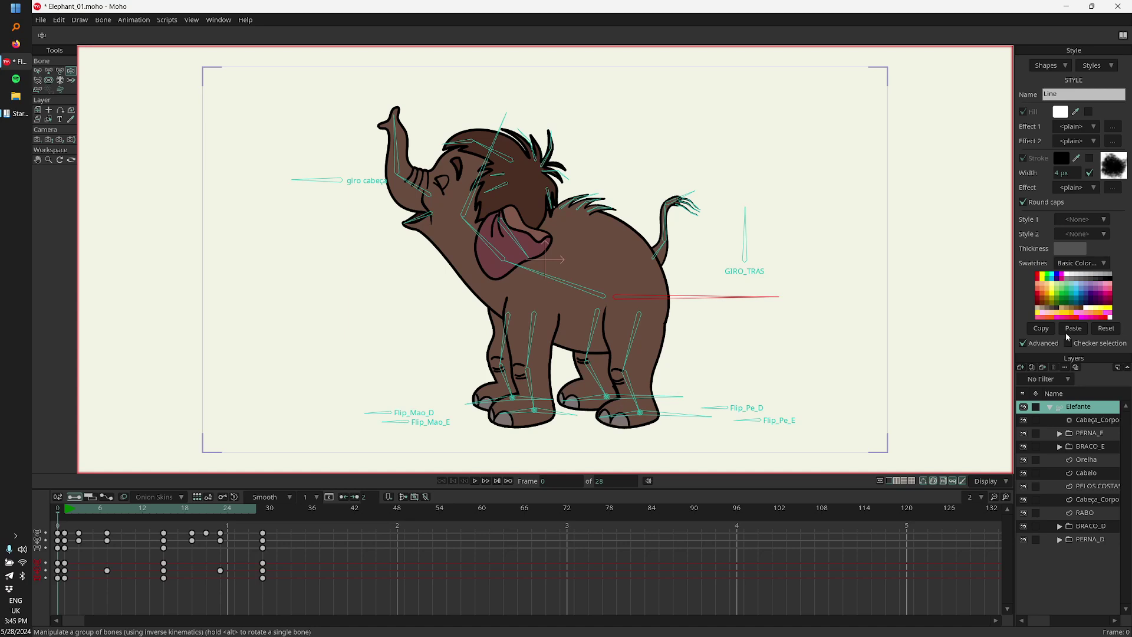
# Step: Filter the layer list by kind containing "vector" and look through the filtered layers
pyautogui.click(1064, 378)
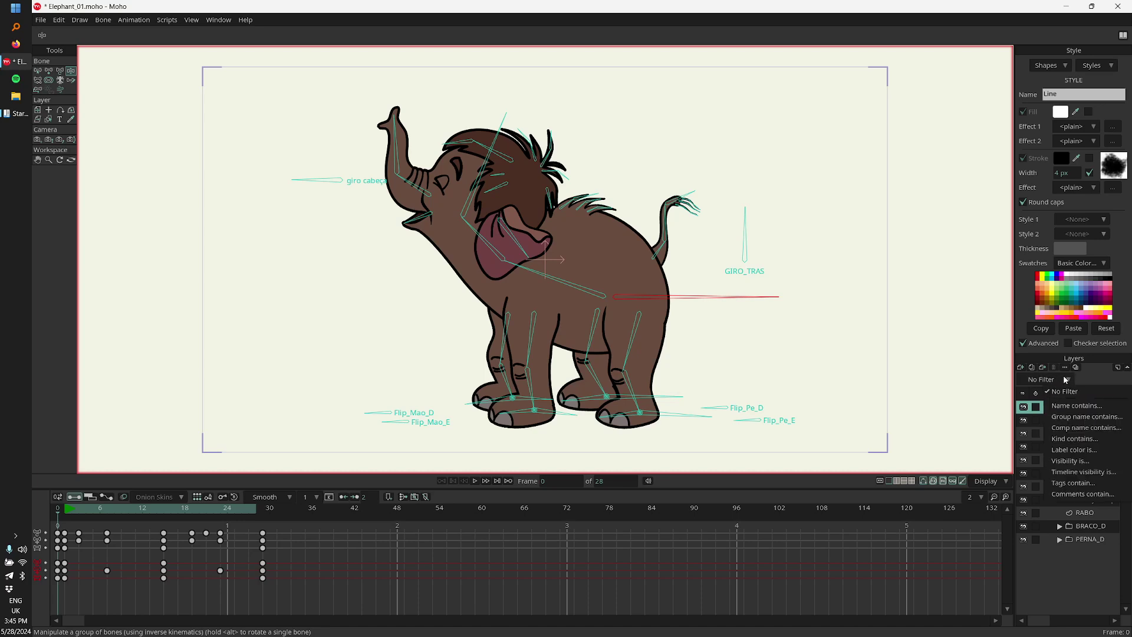
pyautogui.click(1081, 441)
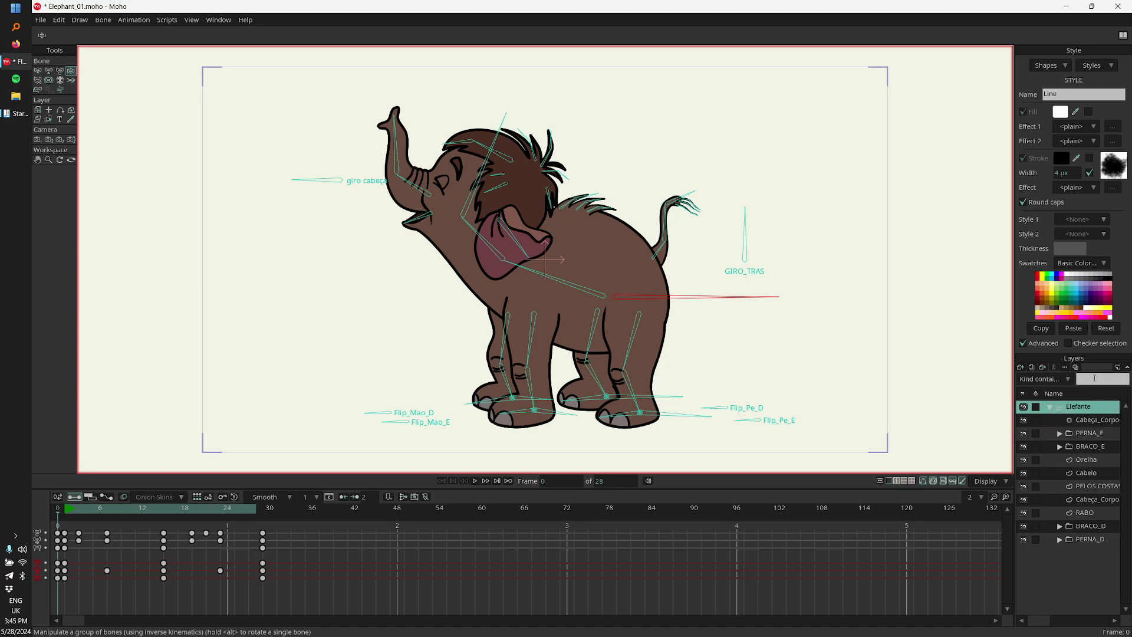
pyautogui.write('vector')
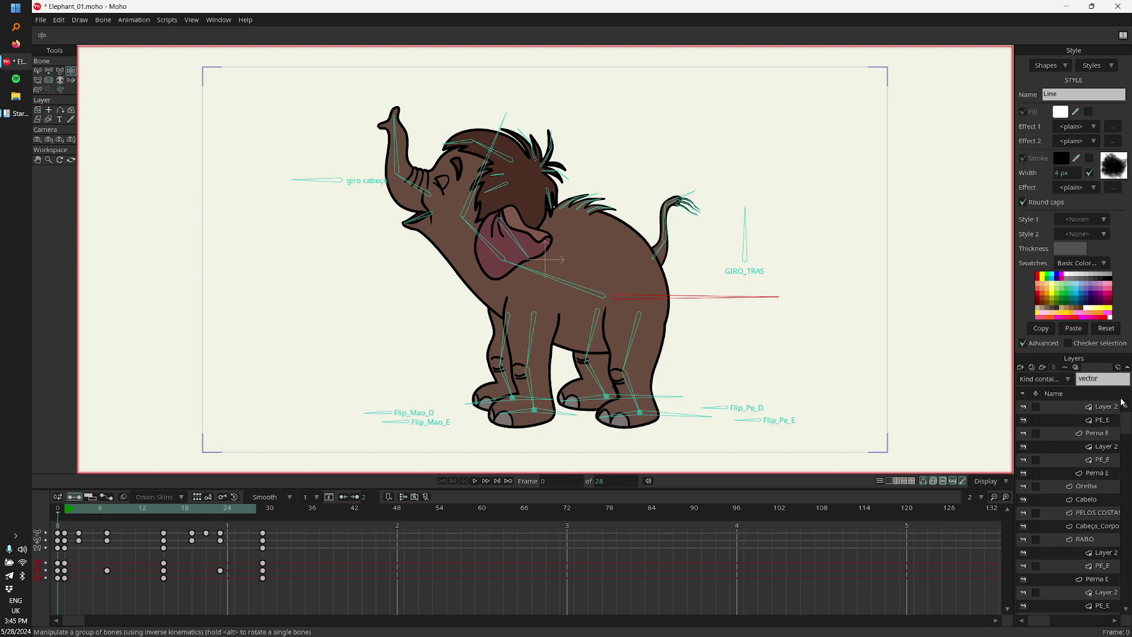
pyautogui.scroll(-1, 1112, 448)
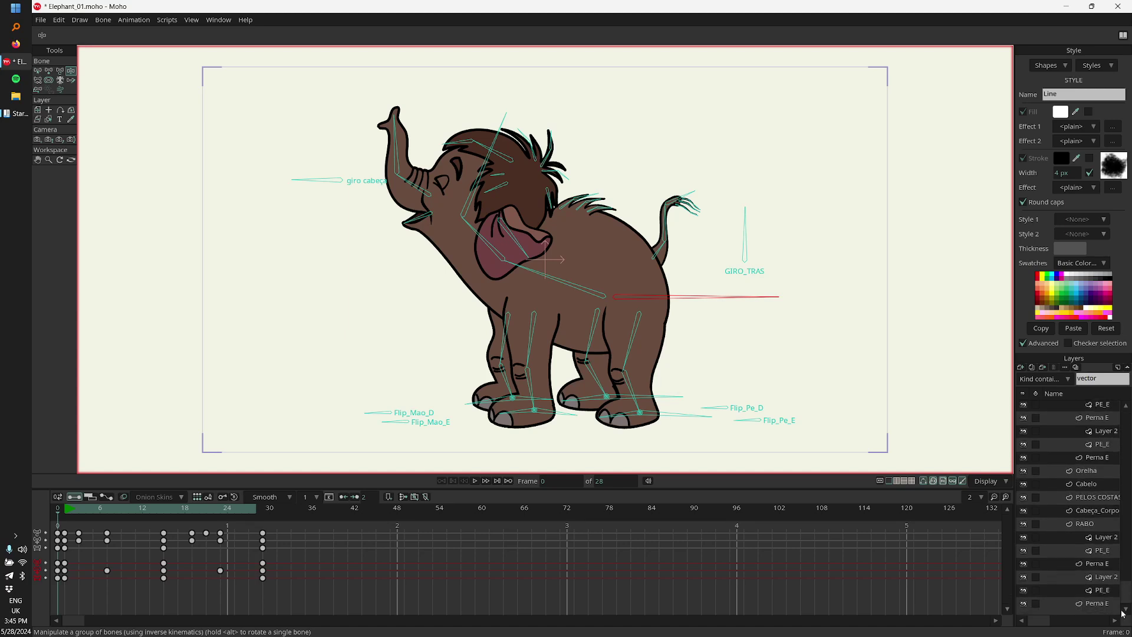
pyautogui.scroll(-1, 1112, 457)
pyautogui.scroll(1, 1102, 439)
# Step: Assign Line as Style 1 to all toenail shapes on the near hind foot's Layer 2, and check their outlines up close
pyautogui.click(1100, 408)
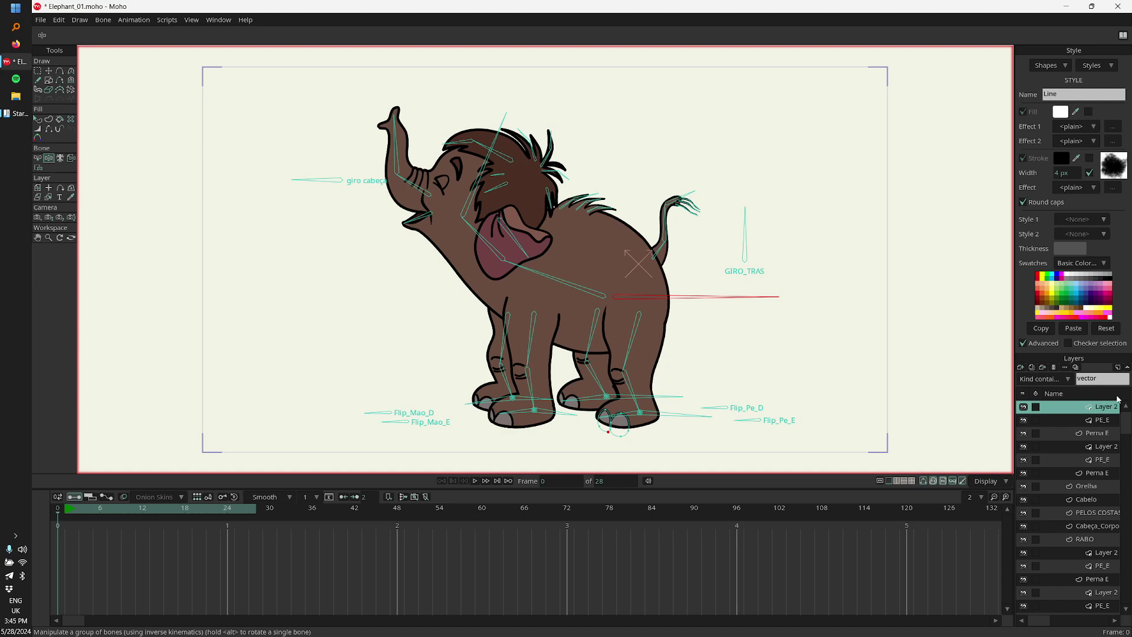
pyautogui.click(37, 119)
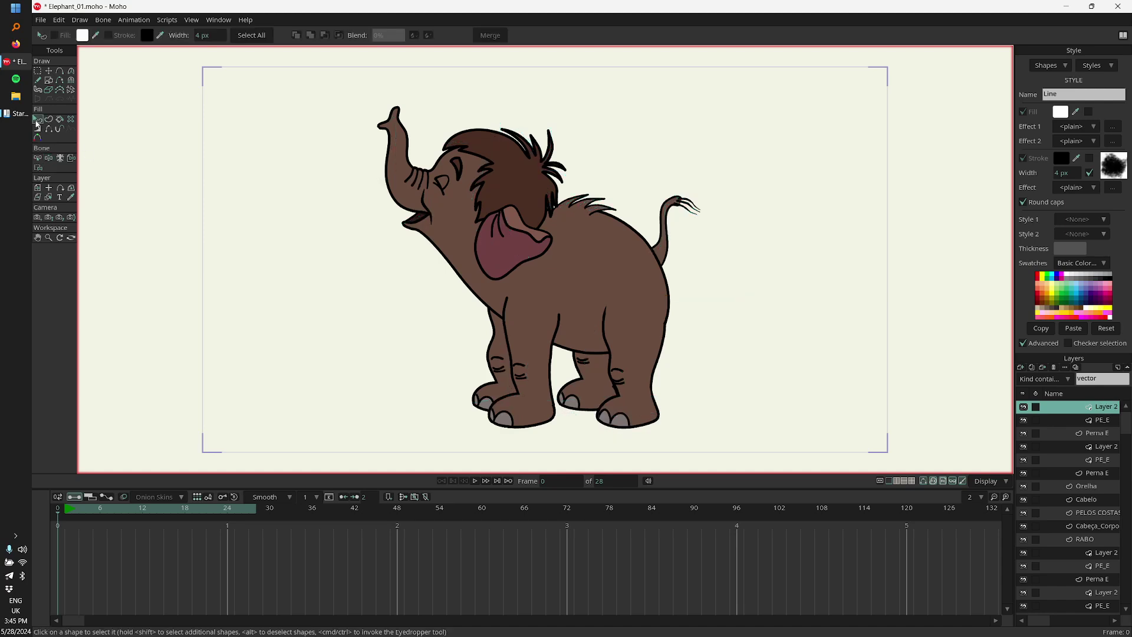
pyautogui.click(258, 37)
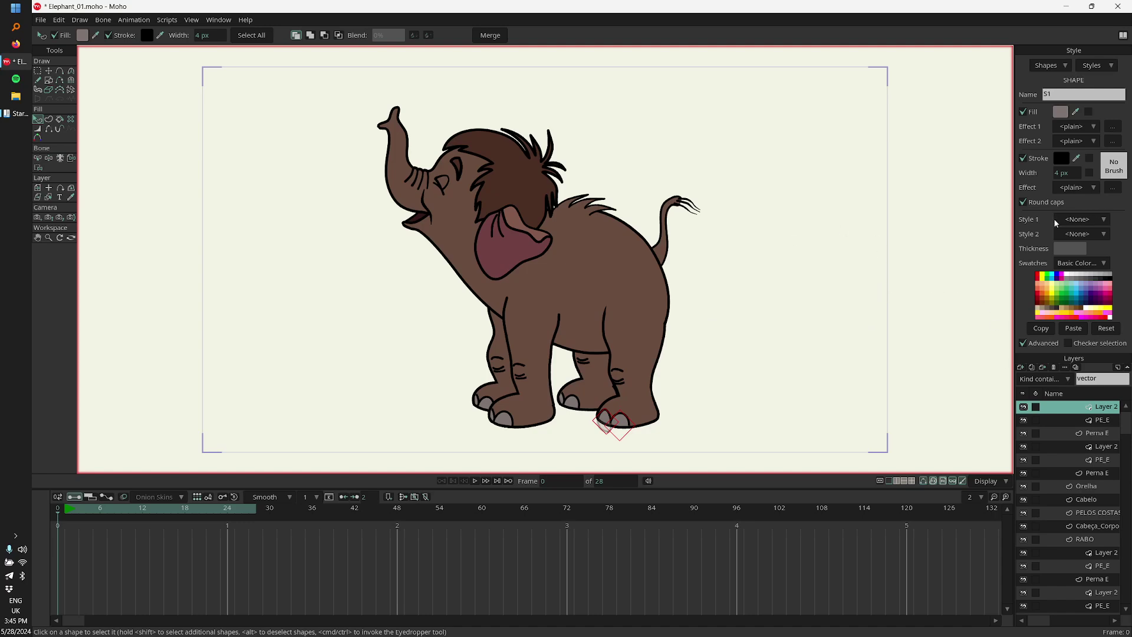
pyautogui.click(1079, 220)
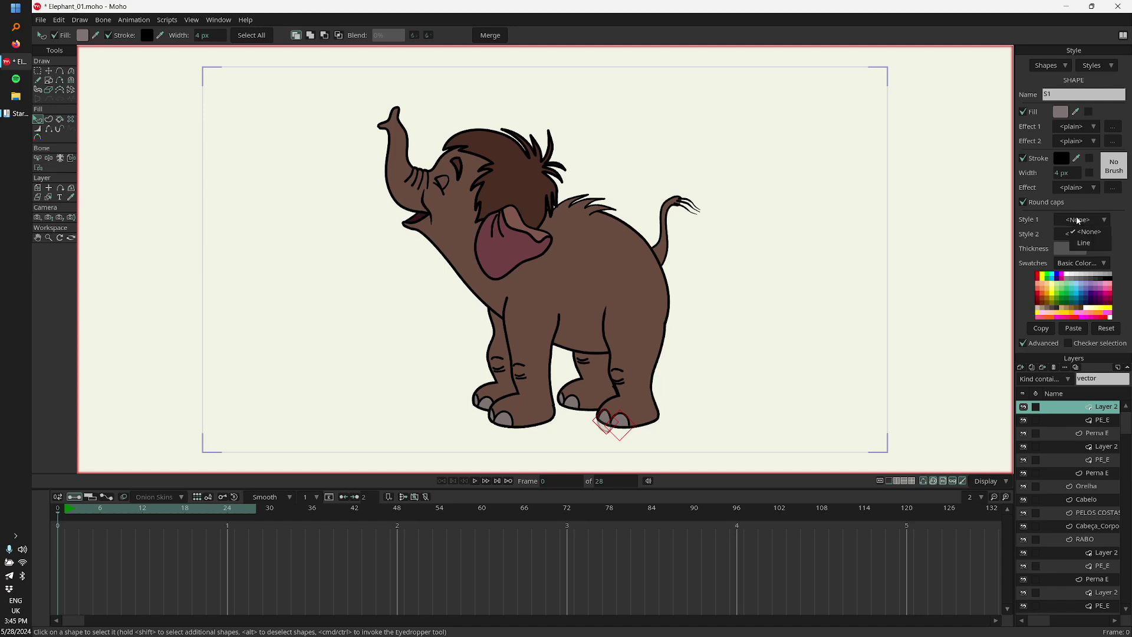
pyautogui.click(1093, 245)
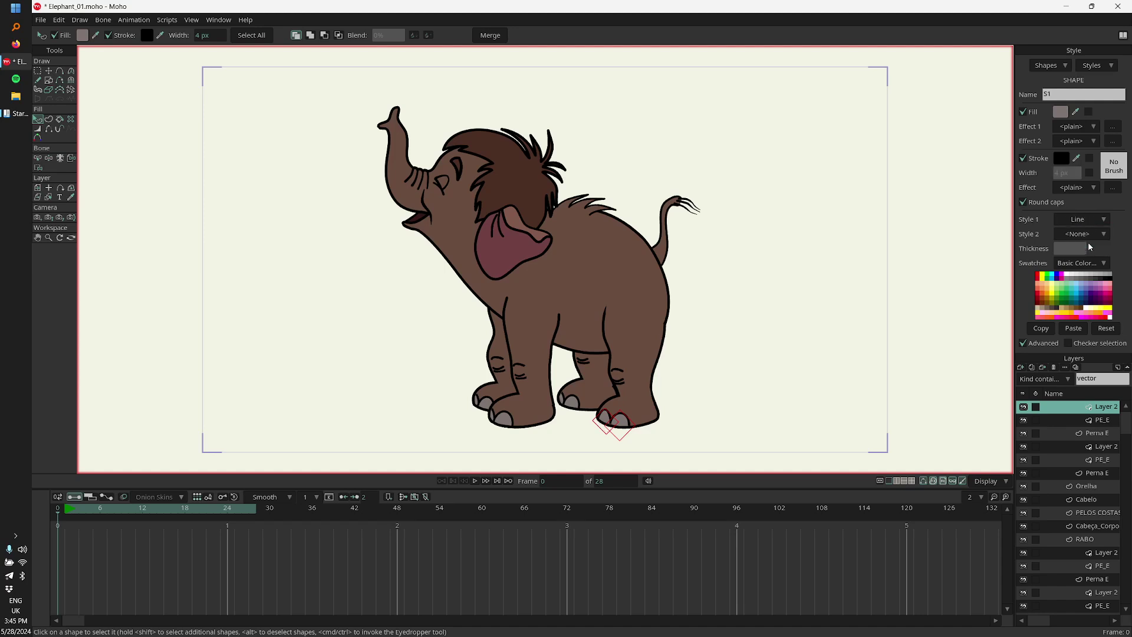
pyautogui.scroll(-3, 582, 385)
pyautogui.scroll(8, 581, 384)
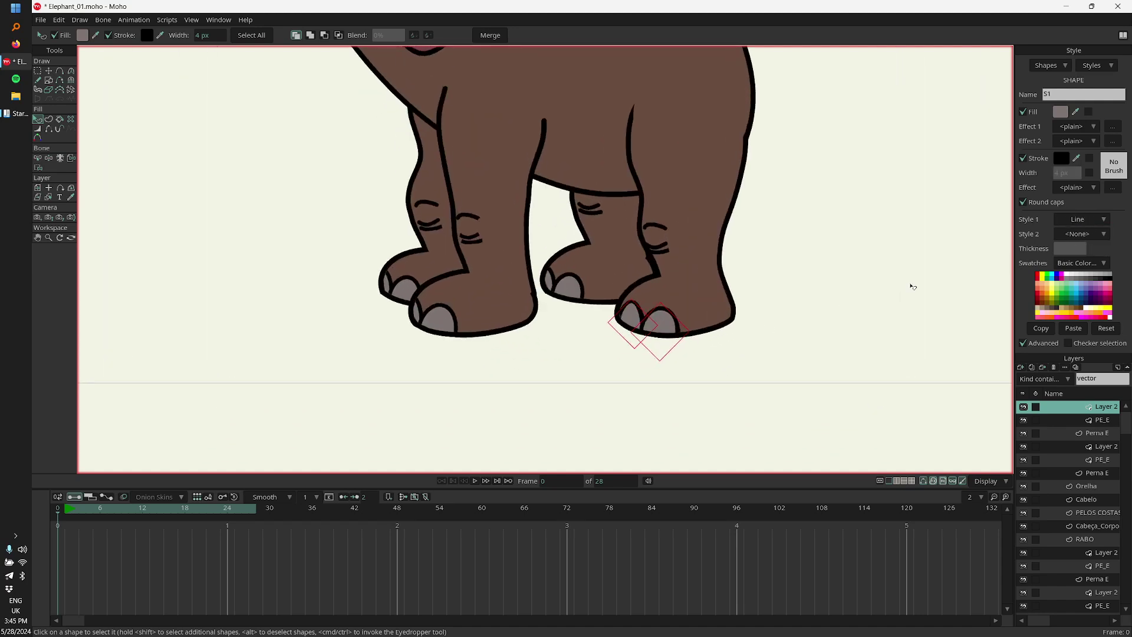
pyautogui.scroll(-1, 737, 265)
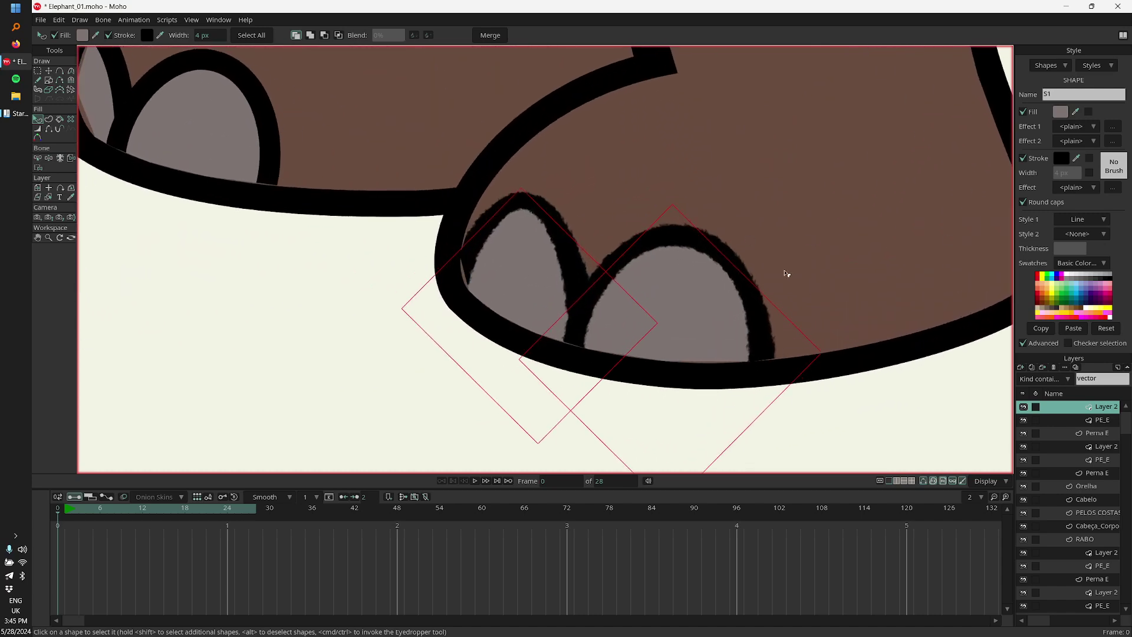
pyautogui.scroll(-1, 630, 288)
pyautogui.scroll(-5, 630, 288)
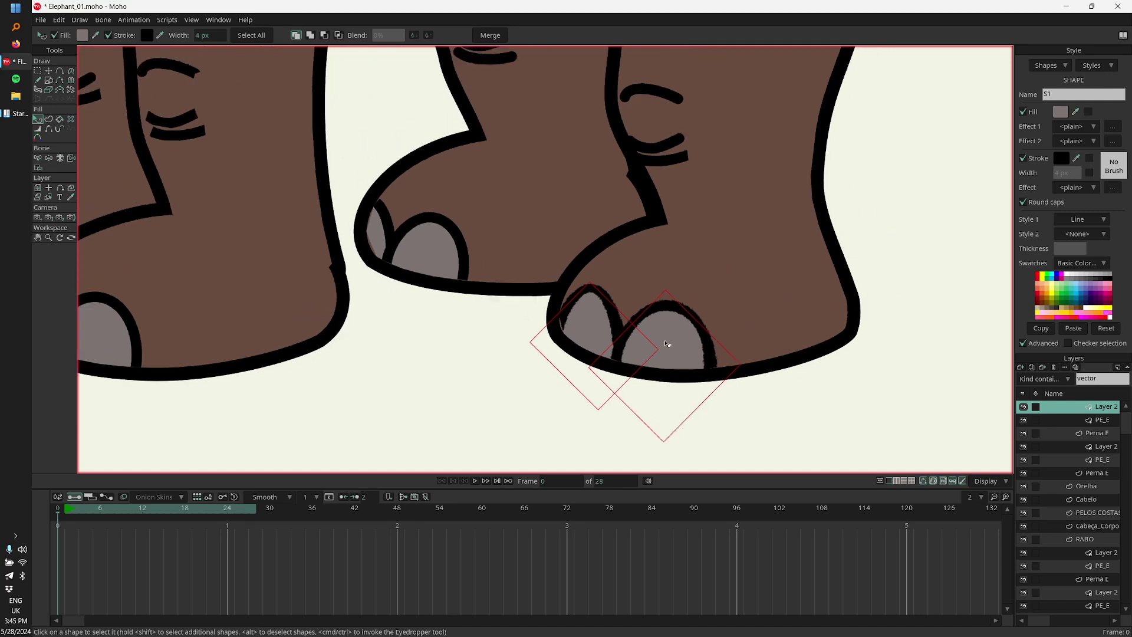
pyautogui.scroll(-4, 662, 329)
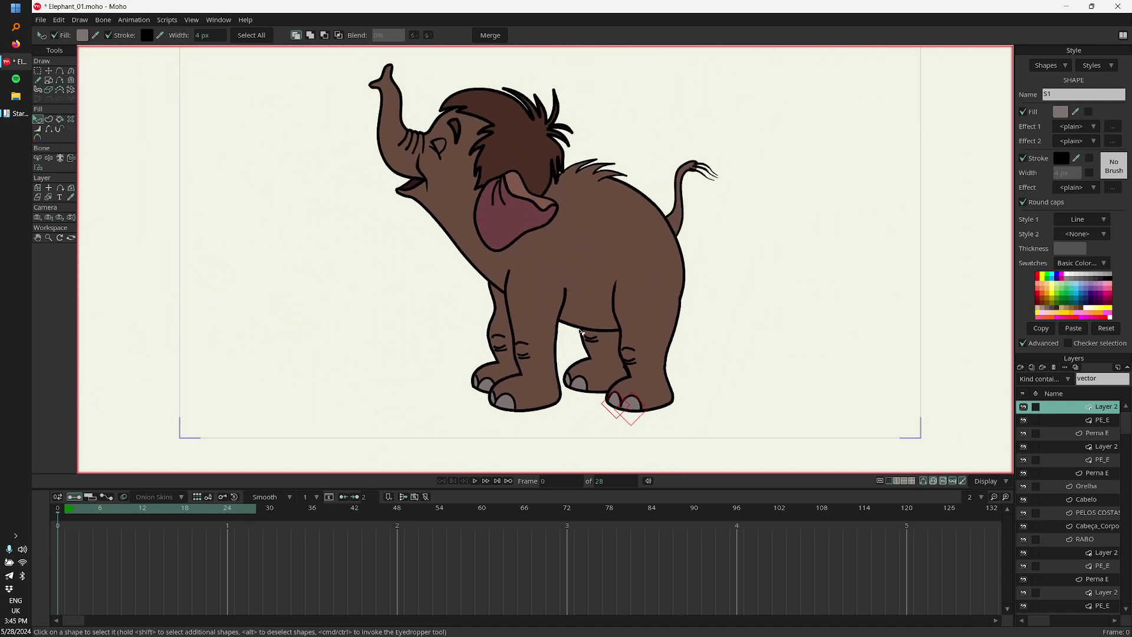
# Step: Assign Line as Style 1 to all shapes on the near hind leg's PE_E foot layer and Perna E leg layer
pyautogui.click(1102, 422)
pyautogui.click(260, 38)
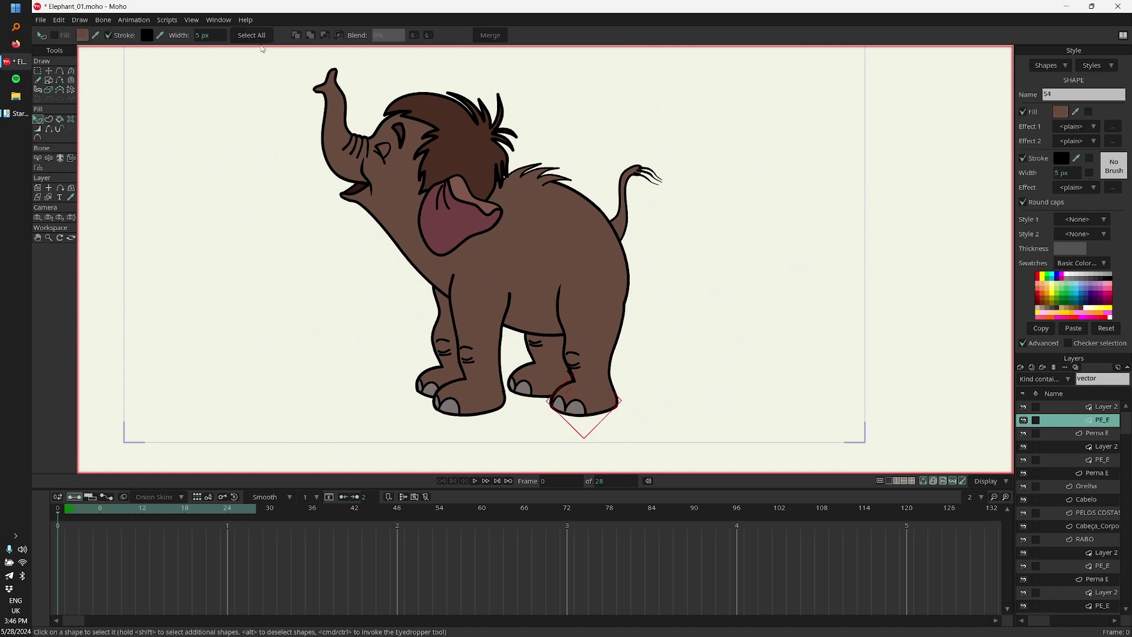
pyautogui.click(1082, 219)
pyautogui.click(1093, 243)
pyautogui.click(1091, 436)
pyautogui.click(254, 36)
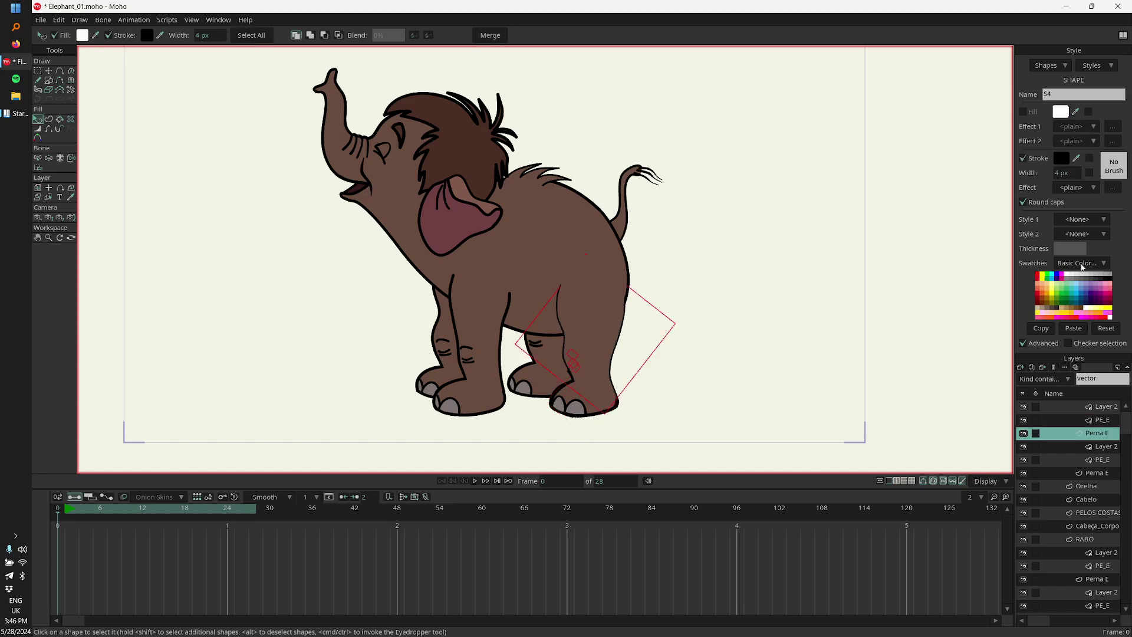
pyautogui.click(1086, 222)
pyautogui.click(1100, 243)
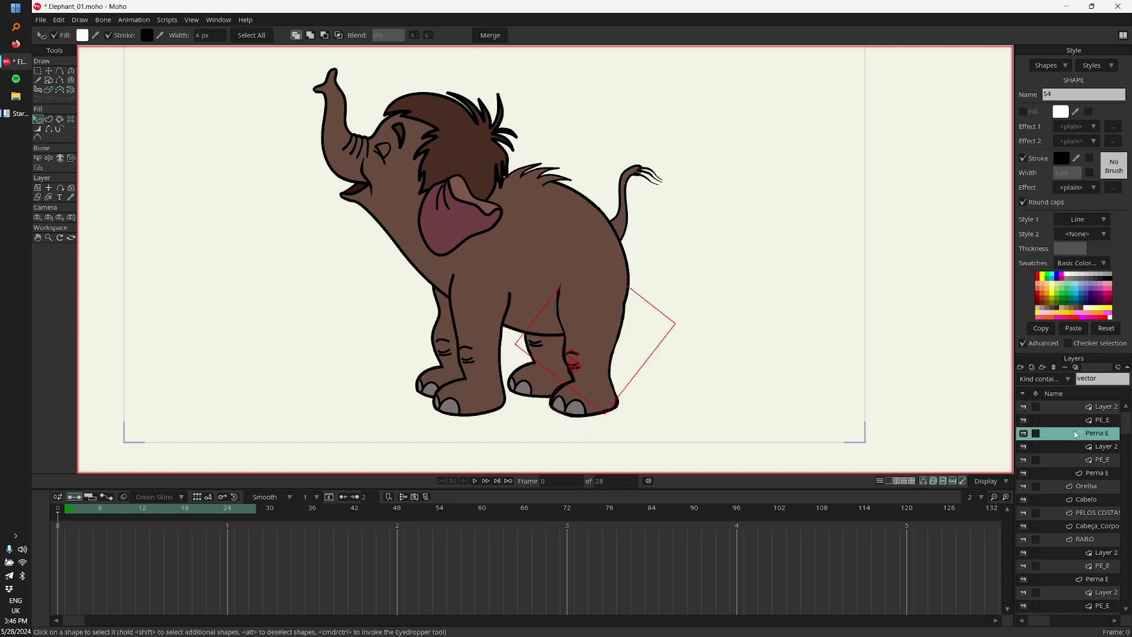
# Step: Assign Line as Style 1 to all shapes on the near front foot's Layer 2 toenails and PE_E foot layer
pyautogui.click(1094, 447)
pyautogui.click(252, 36)
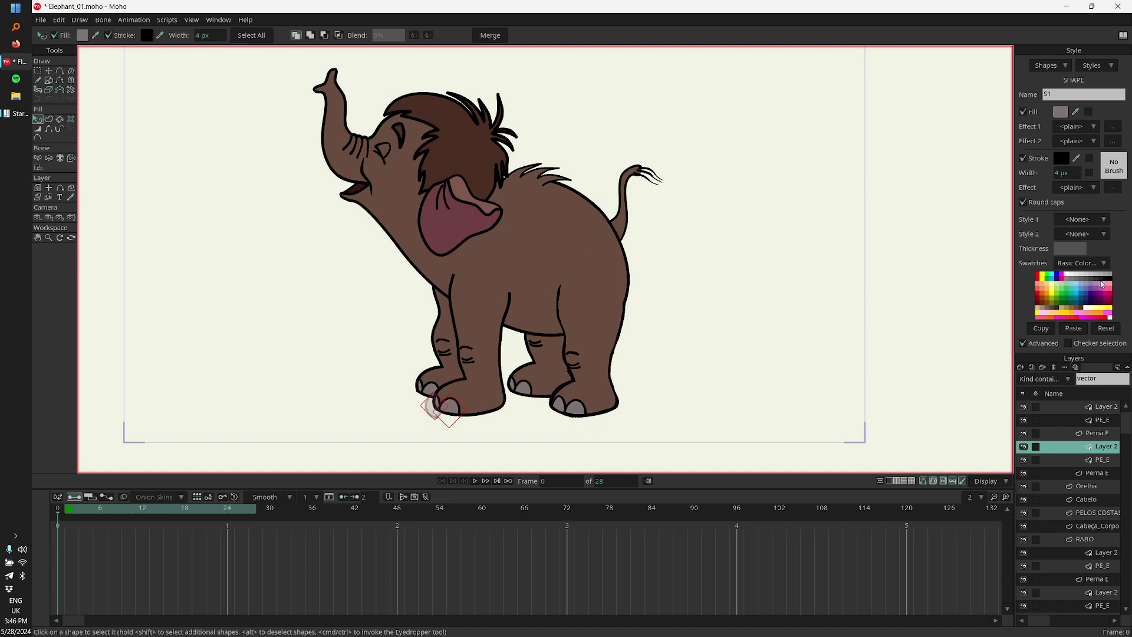
pyautogui.click(1086, 220)
pyautogui.click(1100, 243)
pyautogui.click(1094, 459)
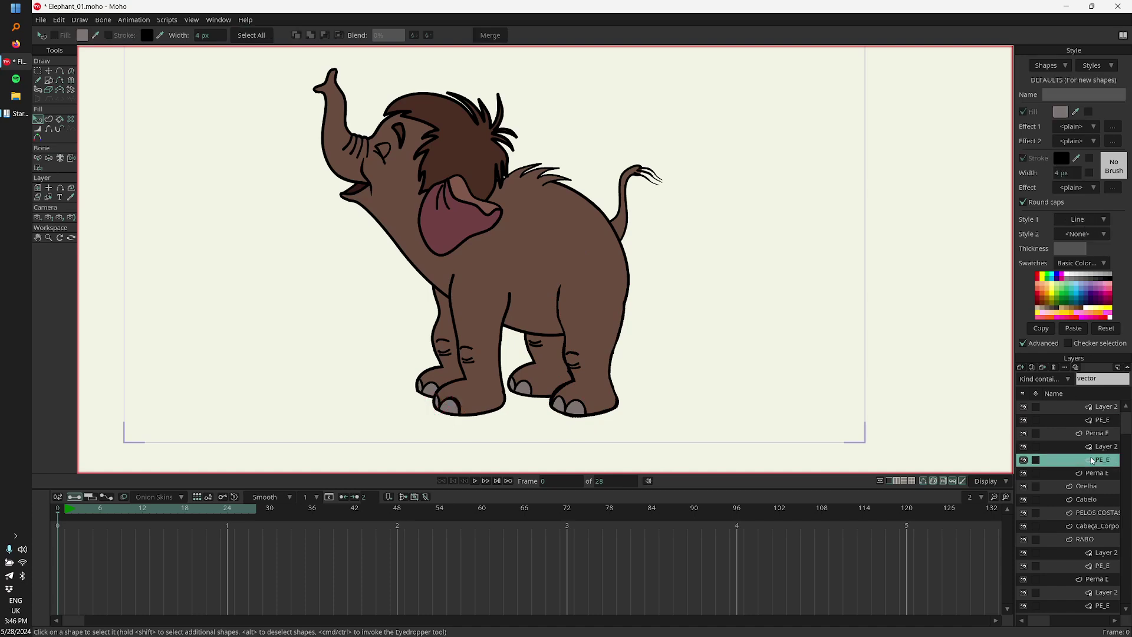
pyautogui.click(252, 35)
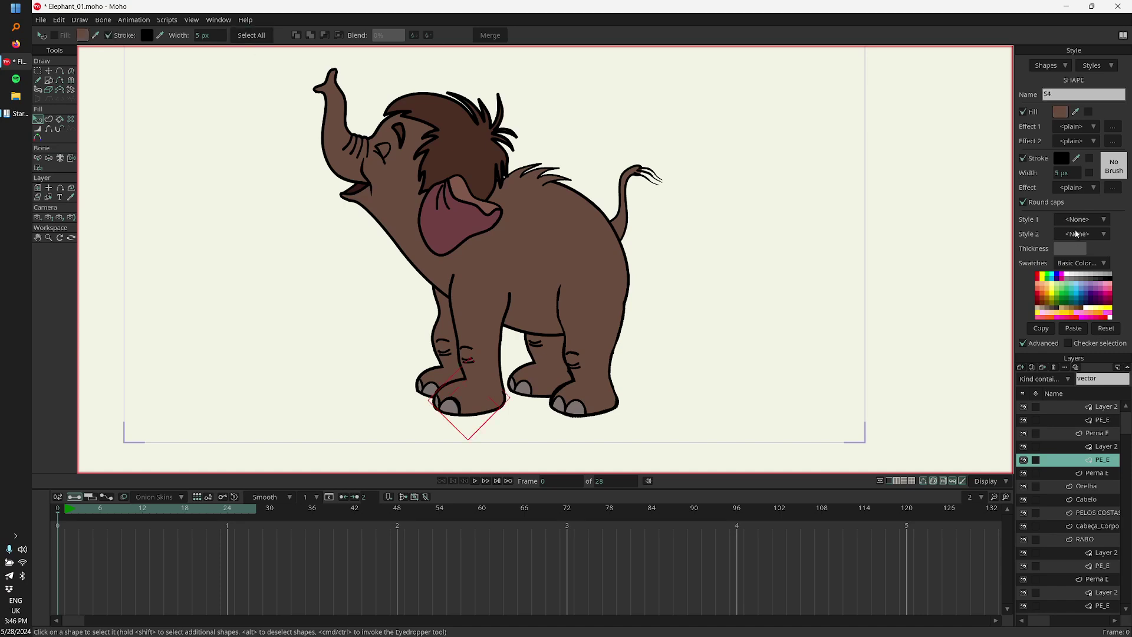
pyautogui.click(1086, 220)
pyautogui.click(1098, 243)
# Step: Assign Line as Style 1 to all shapes on the near front leg's Perna E layer and the Orelha ear layer
pyautogui.click(1093, 474)
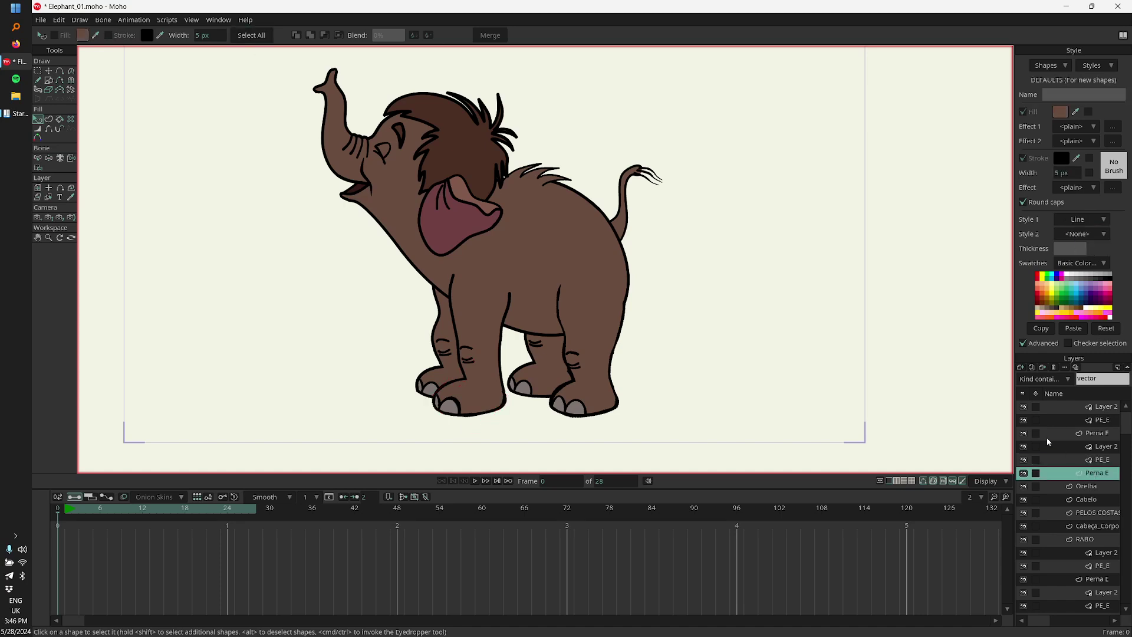
pyautogui.click(254, 35)
pyautogui.click(1085, 220)
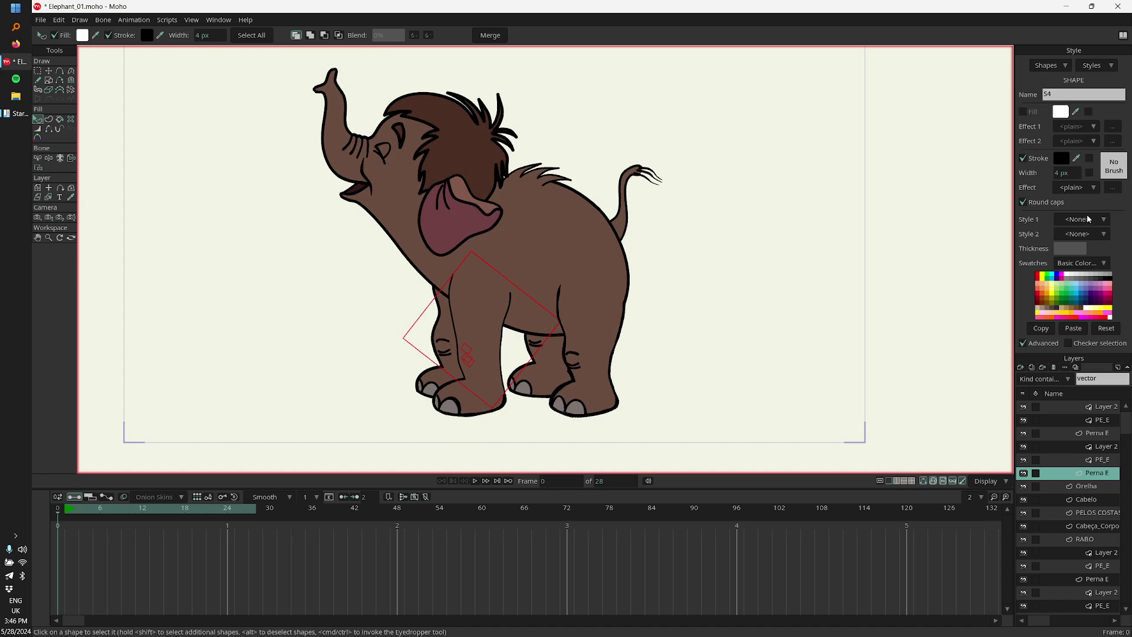
pyautogui.click(1098, 244)
pyautogui.click(1092, 488)
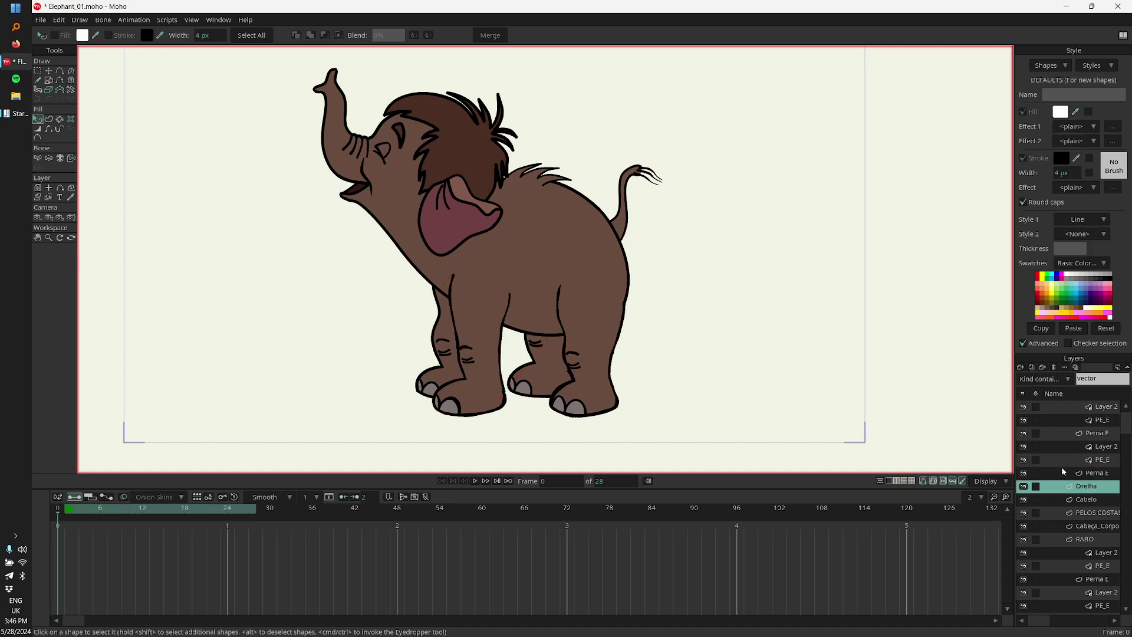
pyautogui.click(250, 36)
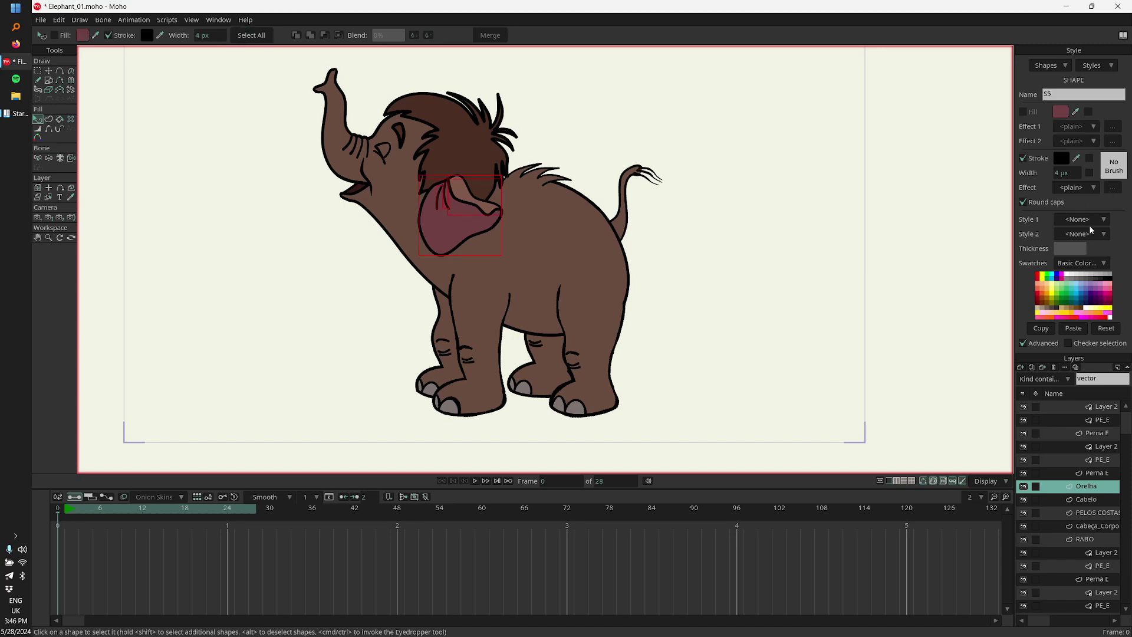
pyautogui.click(1094, 220)
pyautogui.click(1098, 242)
# Step: Assign Line as Style 1 to all shapes on the Cabelo hair layer and the PELOS COSTAS back-hair layer
pyautogui.click(1095, 501)
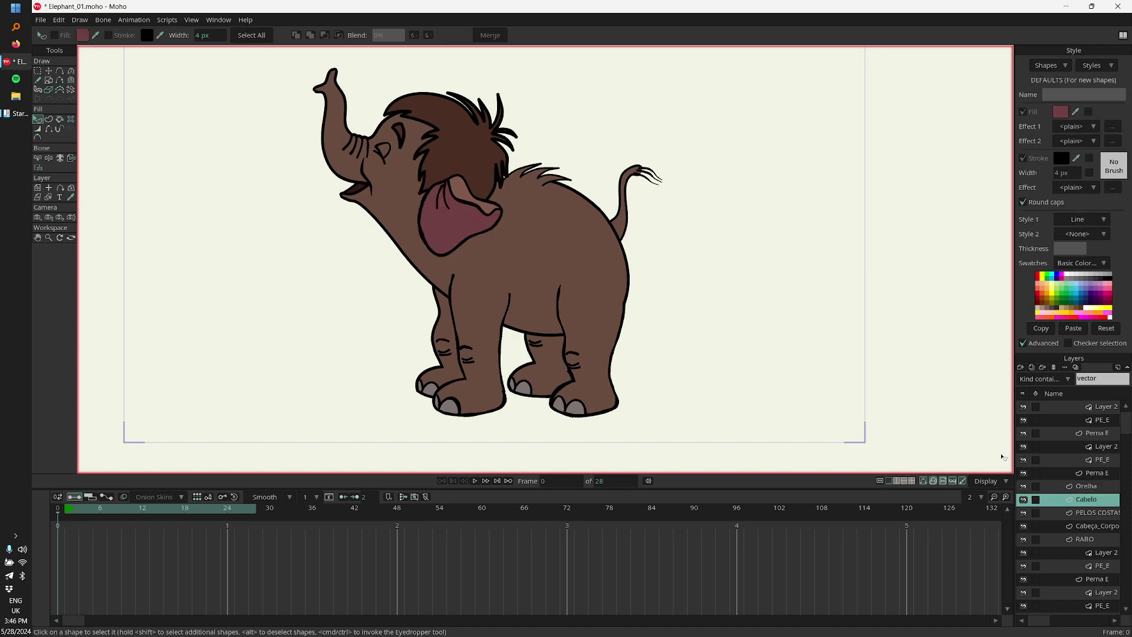
pyautogui.click(260, 36)
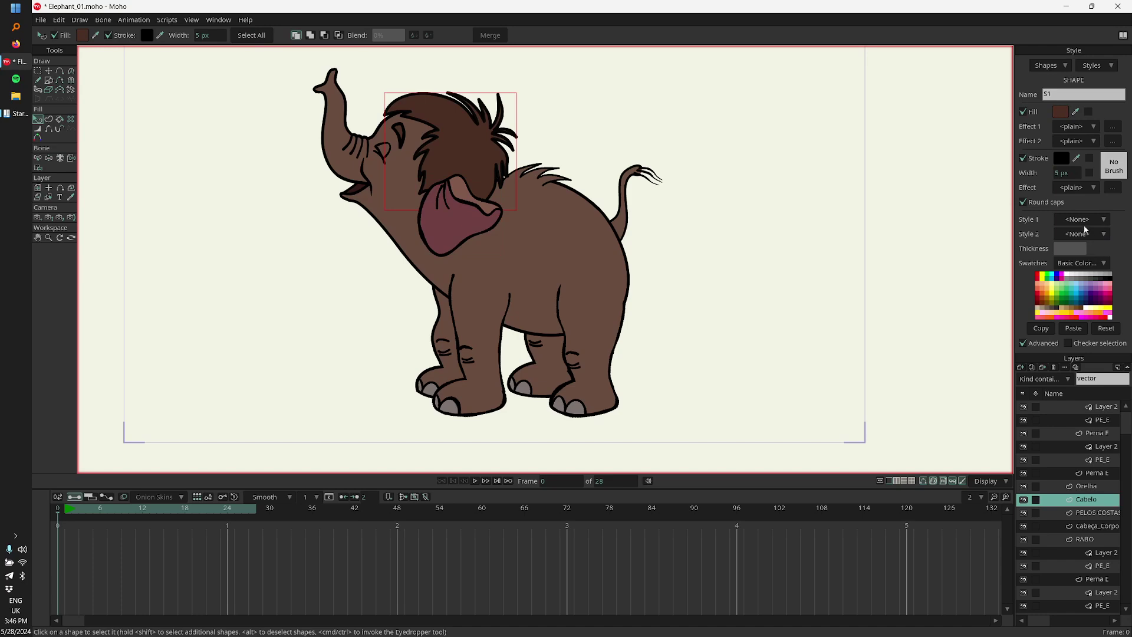
pyautogui.click(1094, 220)
pyautogui.click(1097, 242)
pyautogui.click(1094, 513)
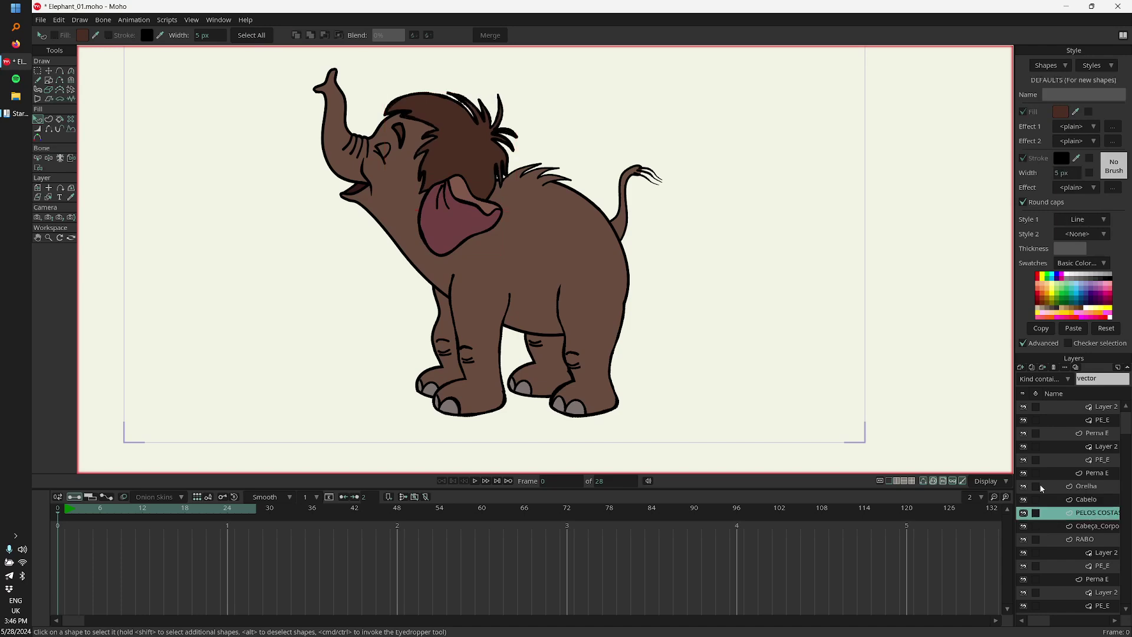
pyautogui.click(254, 36)
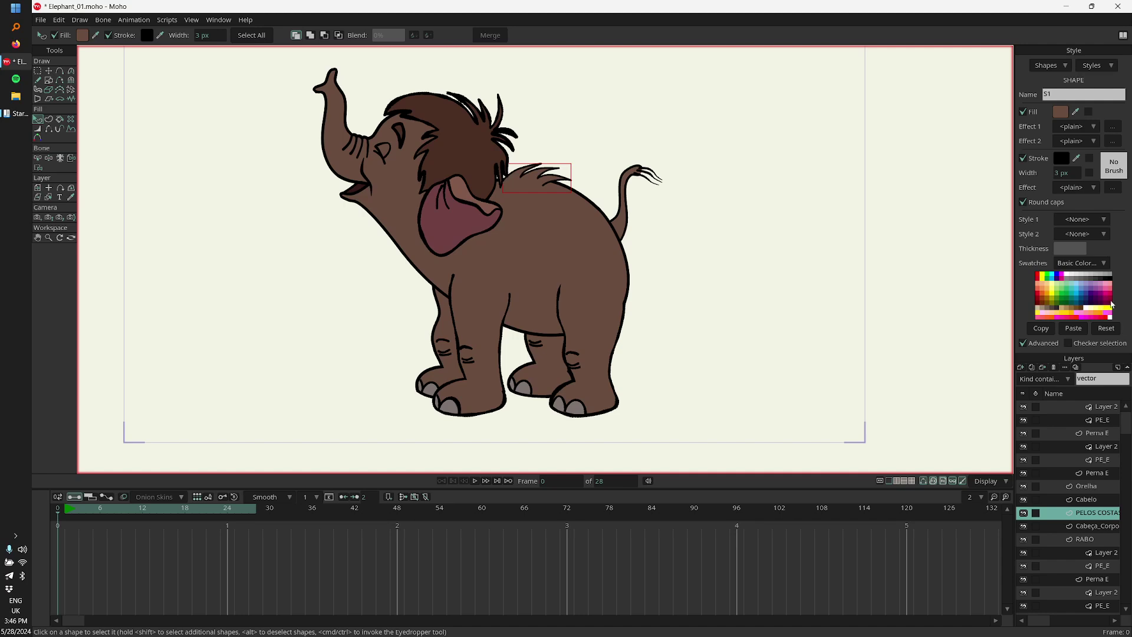
pyautogui.click(1088, 220)
pyautogui.click(1096, 242)
# Step: Assign Line as Style 1 to all shapes on the Cabeça_Corpo head and body layer and the RABO tail layer
pyautogui.click(1083, 526)
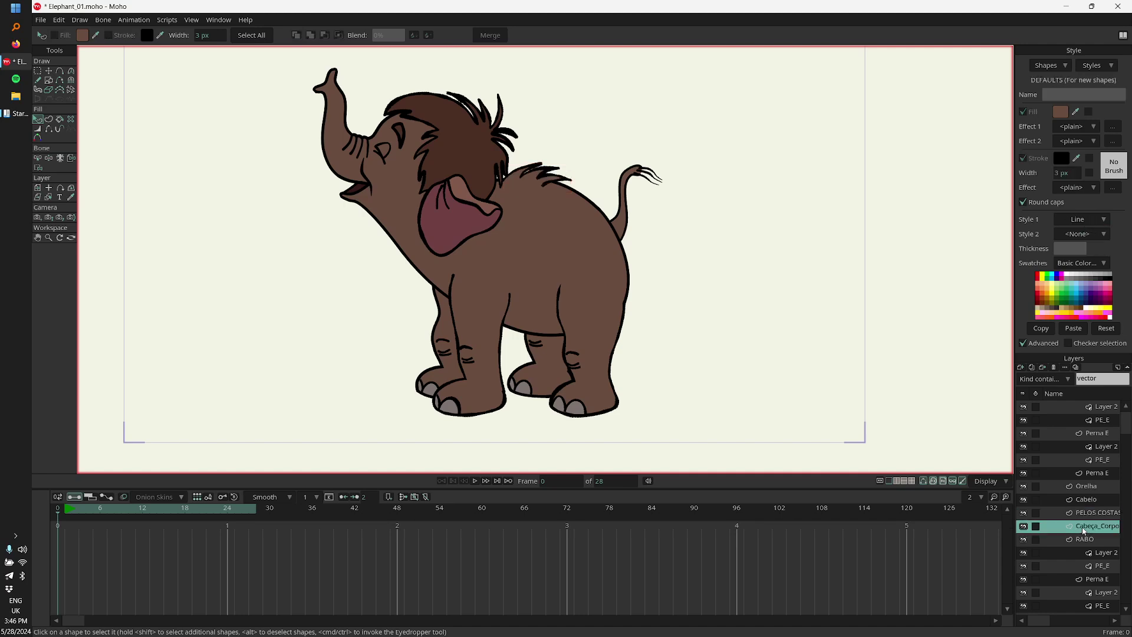
pyautogui.click(253, 36)
pyautogui.click(1088, 219)
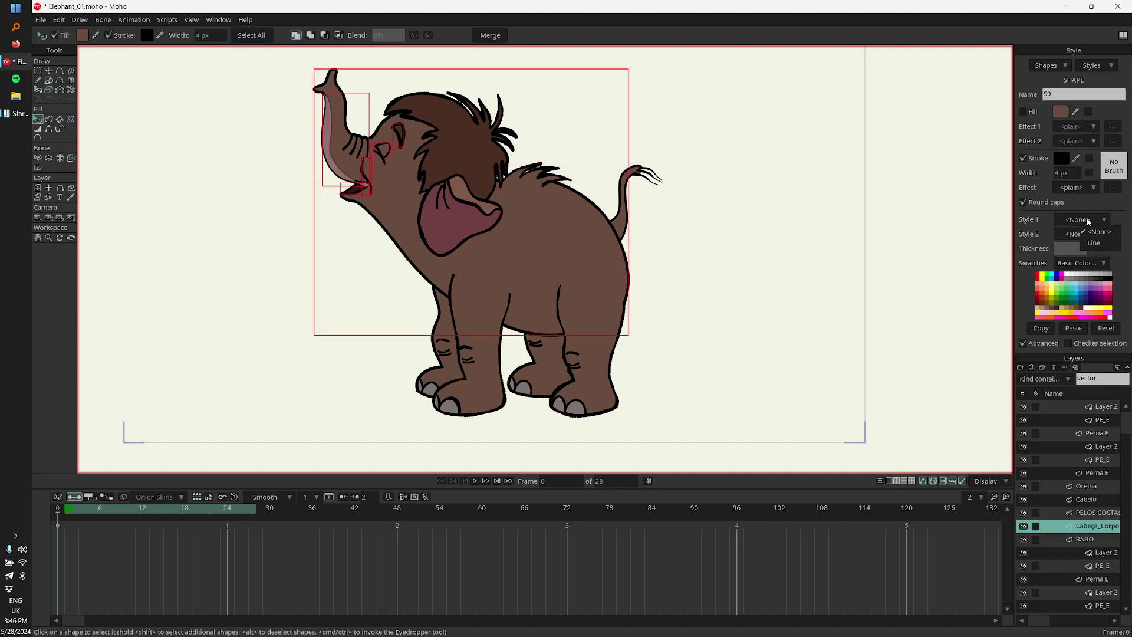
pyautogui.click(1097, 243)
pyautogui.click(1088, 541)
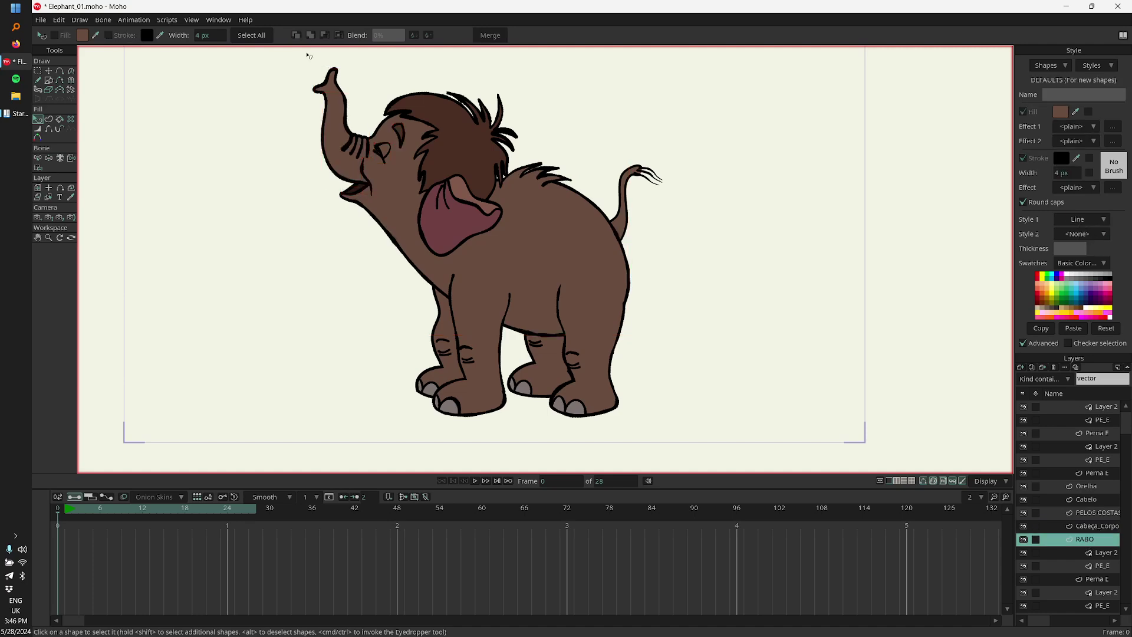
pyautogui.click(266, 37)
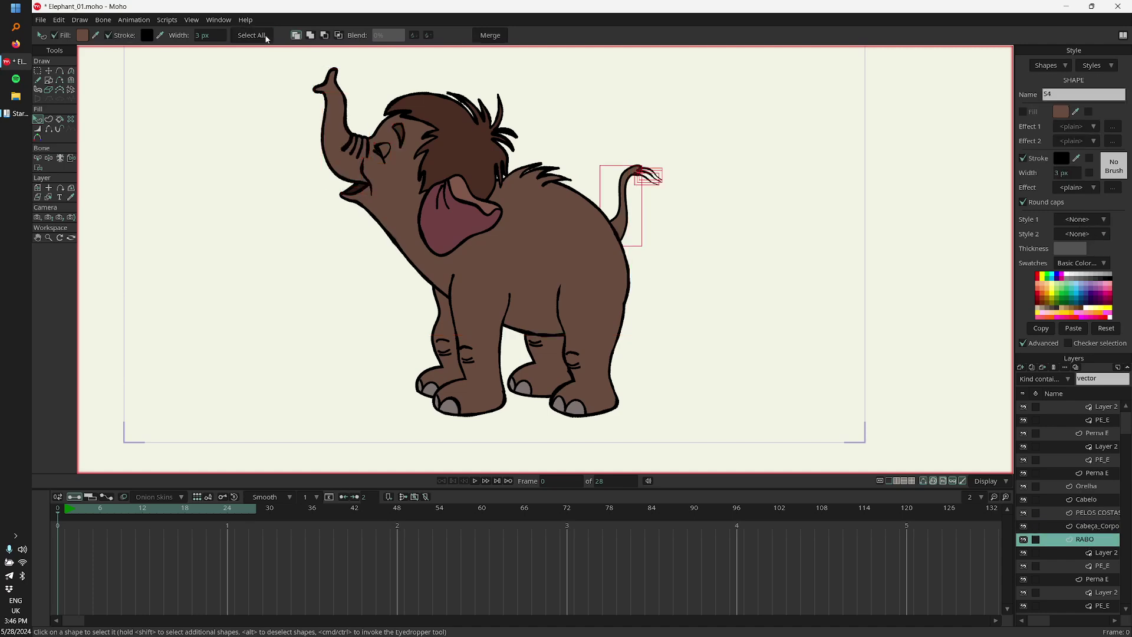
pyautogui.click(1082, 219)
pyautogui.click(1096, 242)
# Step: Assign Line as Style 1 to all shapes on the far front foot's Layer 2 toenails and PE_E foot layer
pyautogui.click(1103, 552)
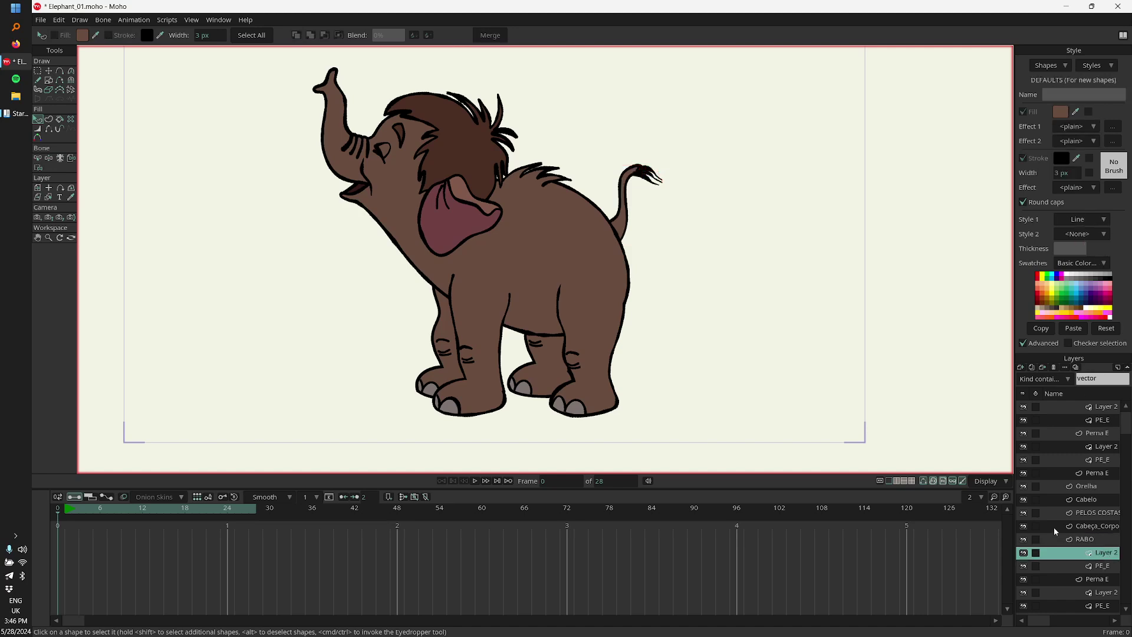
pyautogui.click(252, 35)
pyautogui.click(1082, 220)
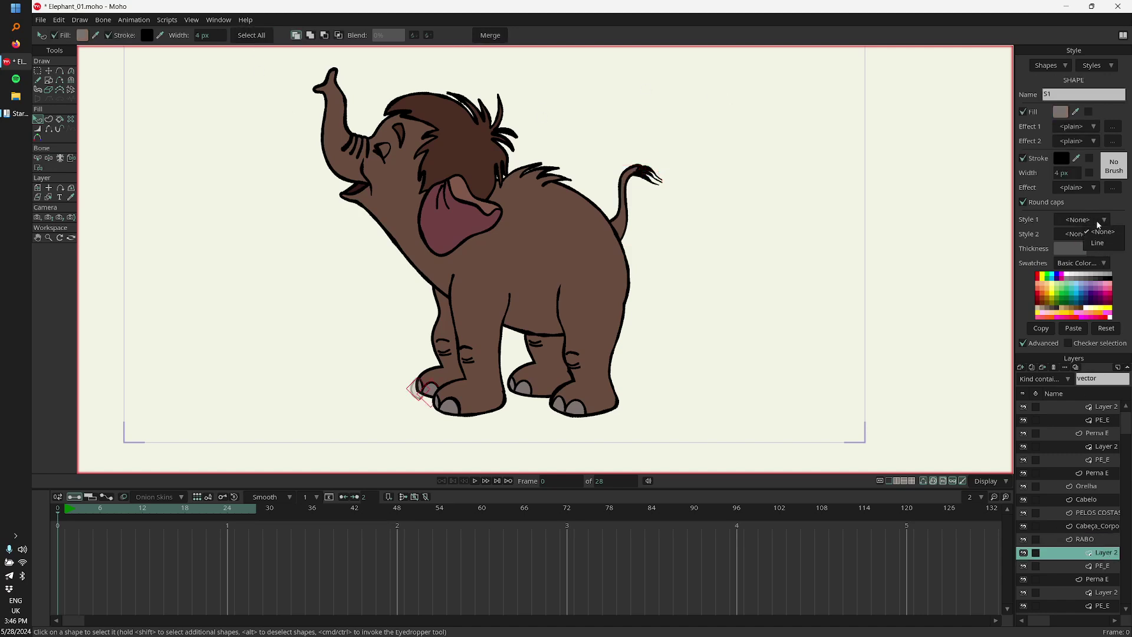
pyautogui.click(1095, 241)
pyautogui.click(1102, 566)
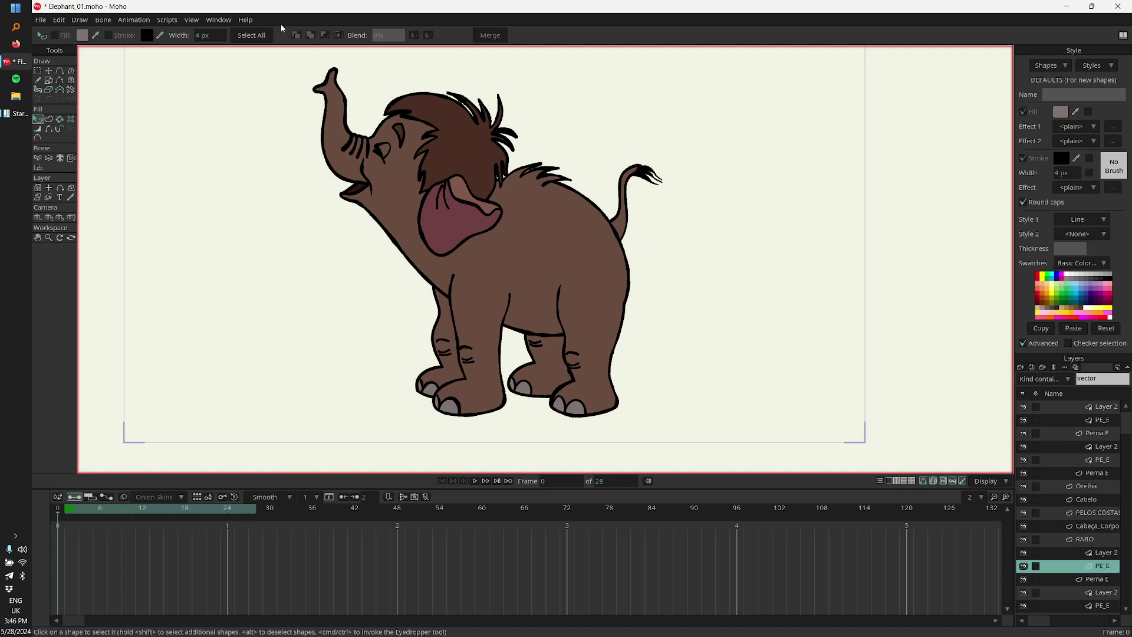
pyautogui.click(252, 36)
pyautogui.click(1084, 221)
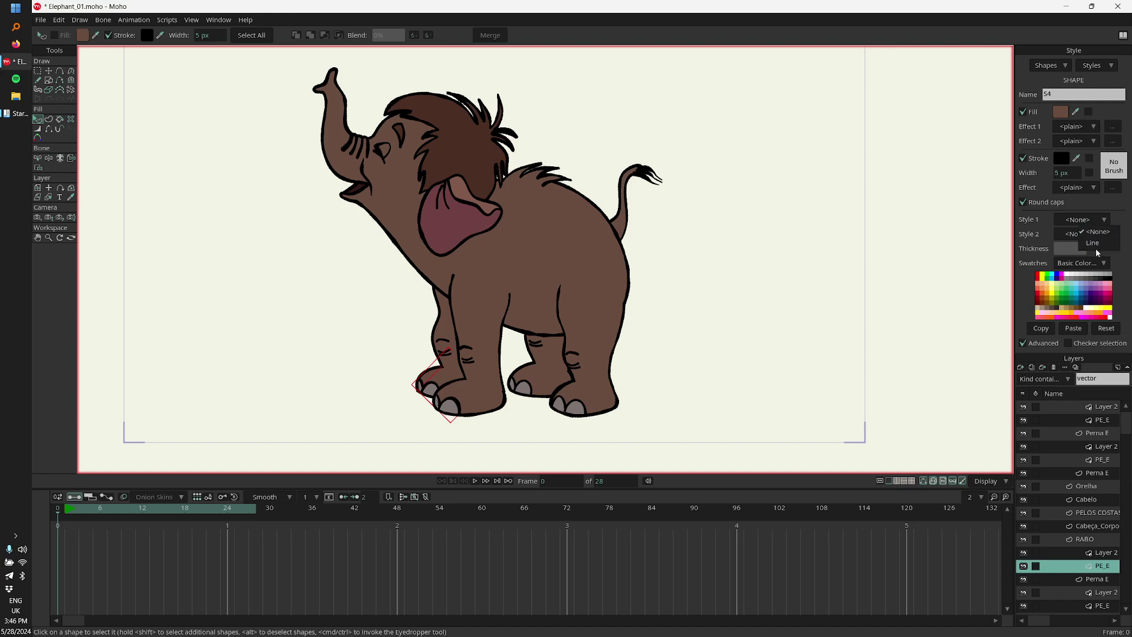
pyautogui.click(1096, 243)
# Step: Assign Line as Style 1 to all shapes on the far front leg's Perna E layer
pyautogui.moveTo(1127, 418); pyautogui.dragTo(1125, 610)
pyautogui.click(1096, 563)
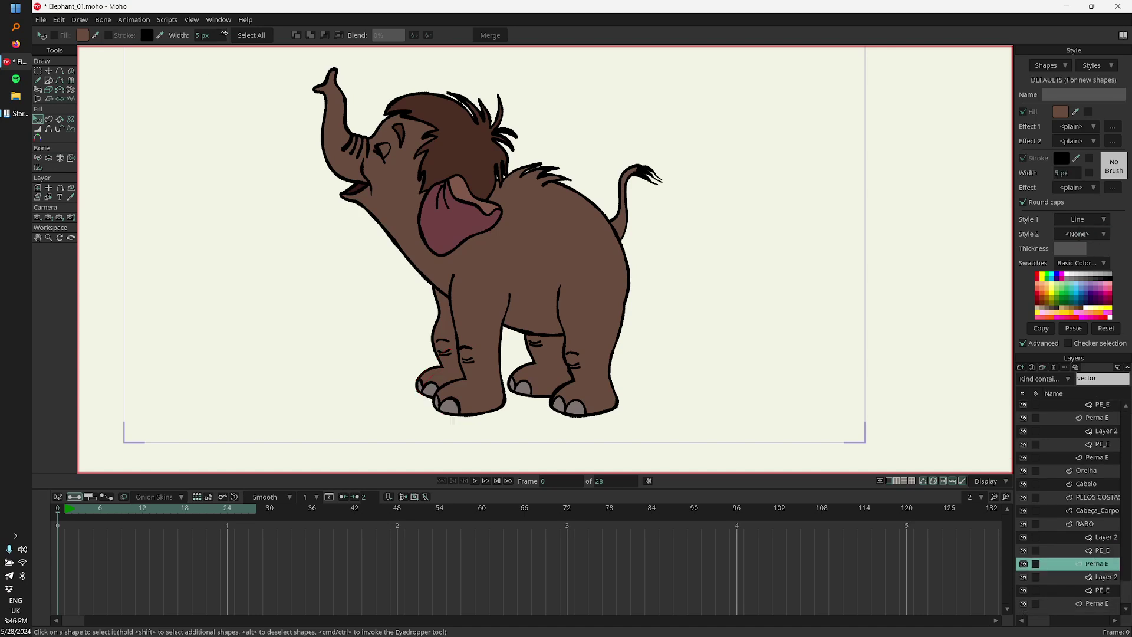
pyautogui.click(251, 36)
pyautogui.click(1080, 221)
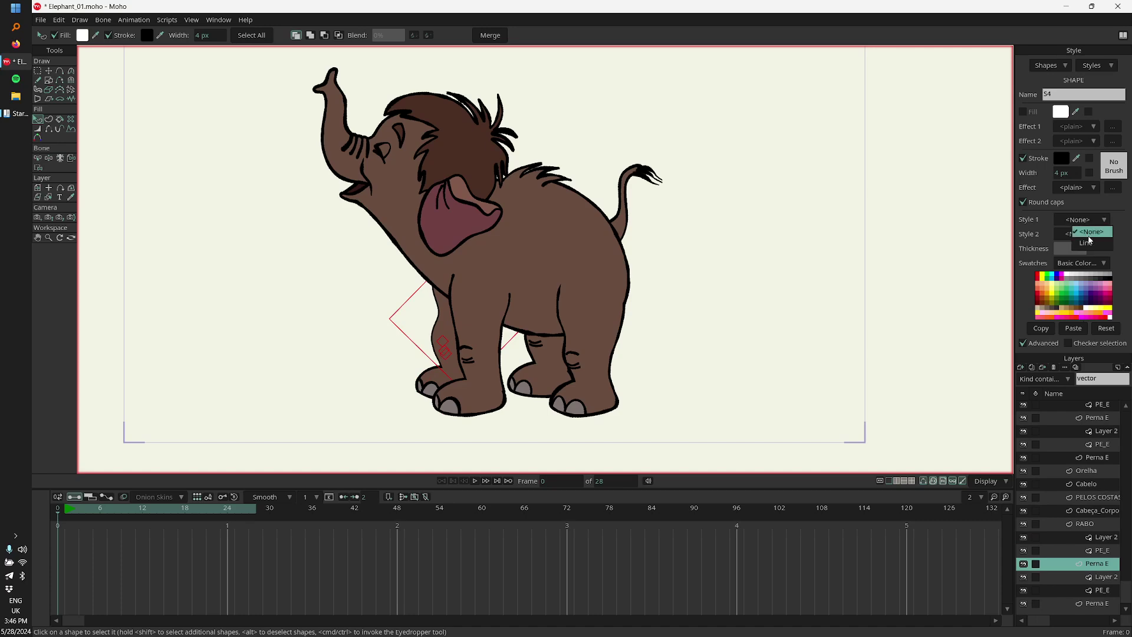
pyautogui.click(1085, 243)
# Step: Assign Line as Style 1 to all shapes on the far hind foot's Layer 2 toenails and PE_E foot layer
pyautogui.click(1097, 576)
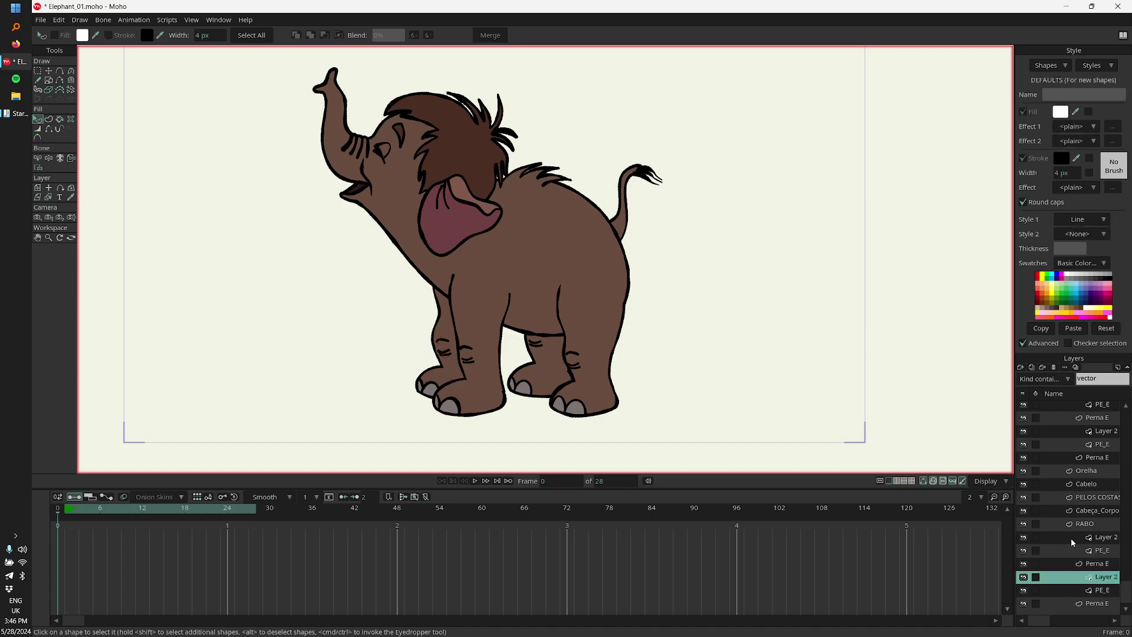
pyautogui.click(252, 35)
pyautogui.click(1083, 220)
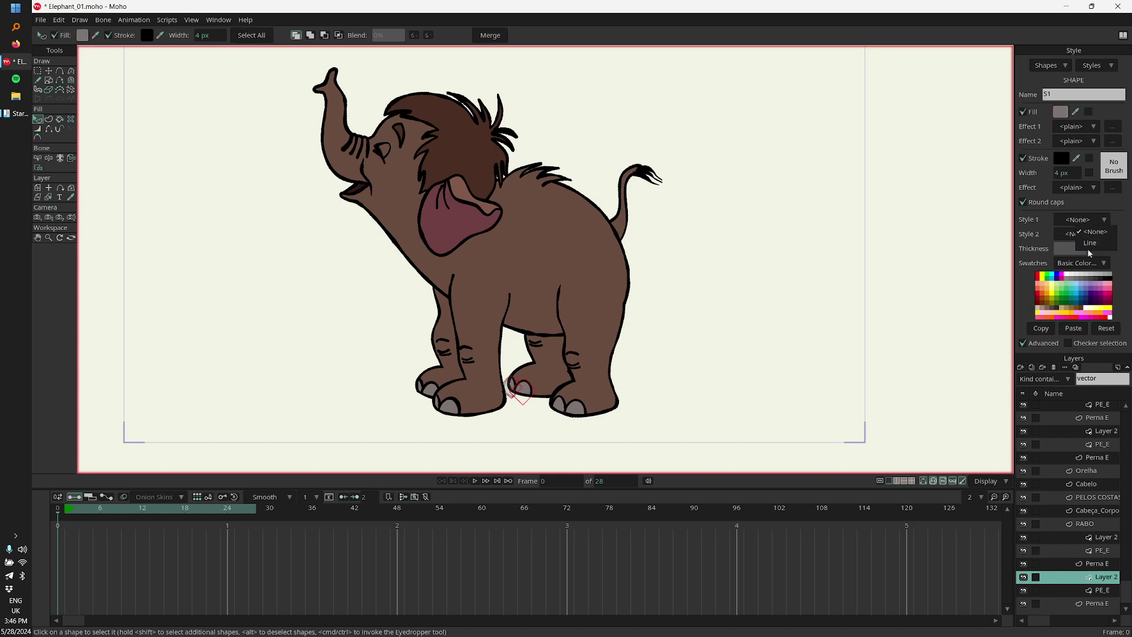
pyautogui.click(1085, 243)
pyautogui.click(1097, 590)
pyautogui.click(250, 36)
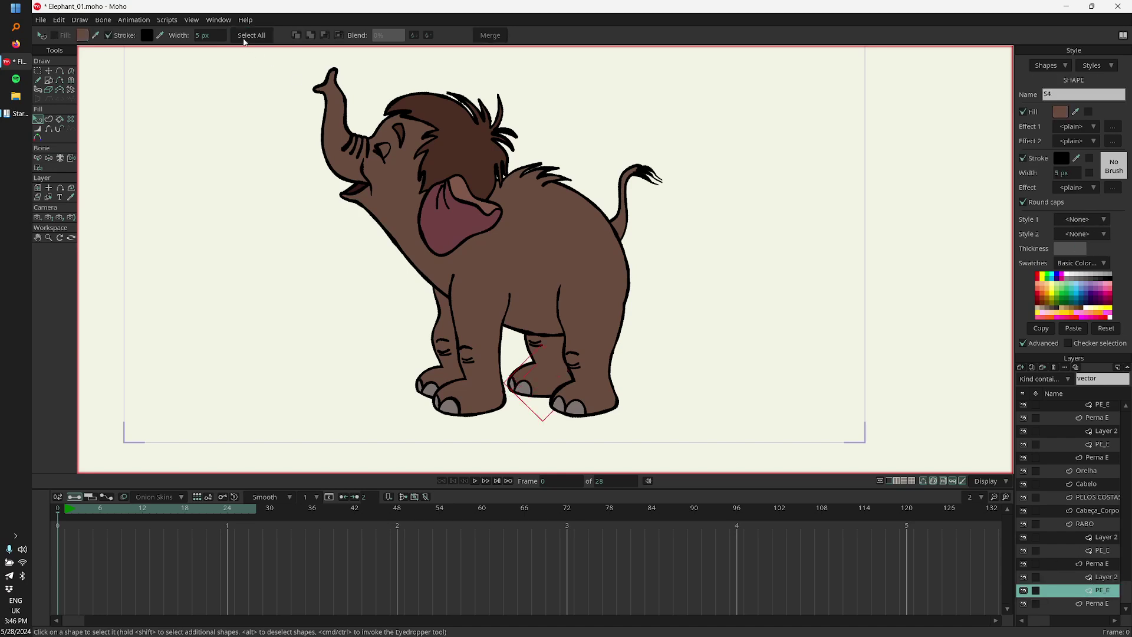
pyautogui.click(1082, 219)
pyautogui.click(1093, 245)
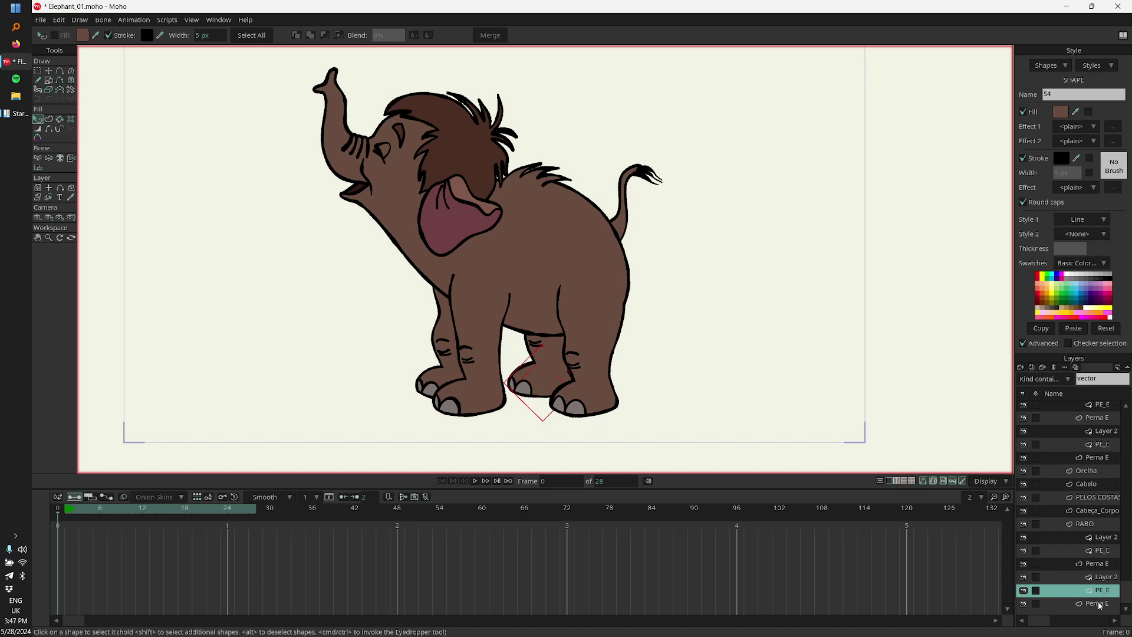
# Step: Assign Line as Style 1 to all shapes on the far hind leg's Perna E layer
pyautogui.click(1098, 603)
pyautogui.click(256, 36)
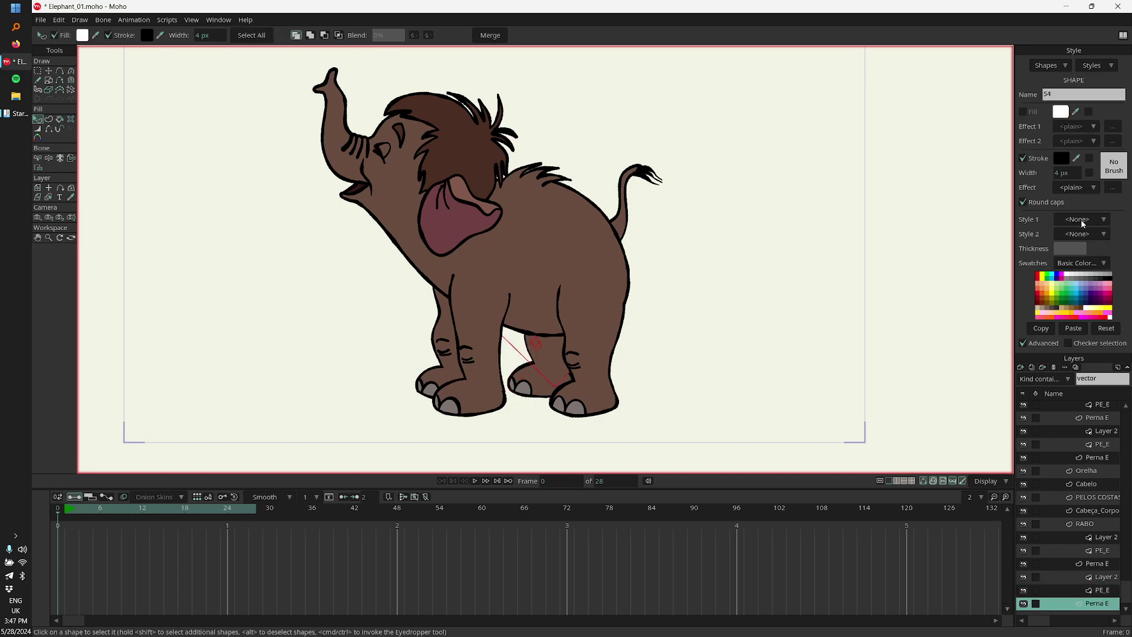
pyautogui.click(1083, 224)
pyautogui.click(1099, 244)
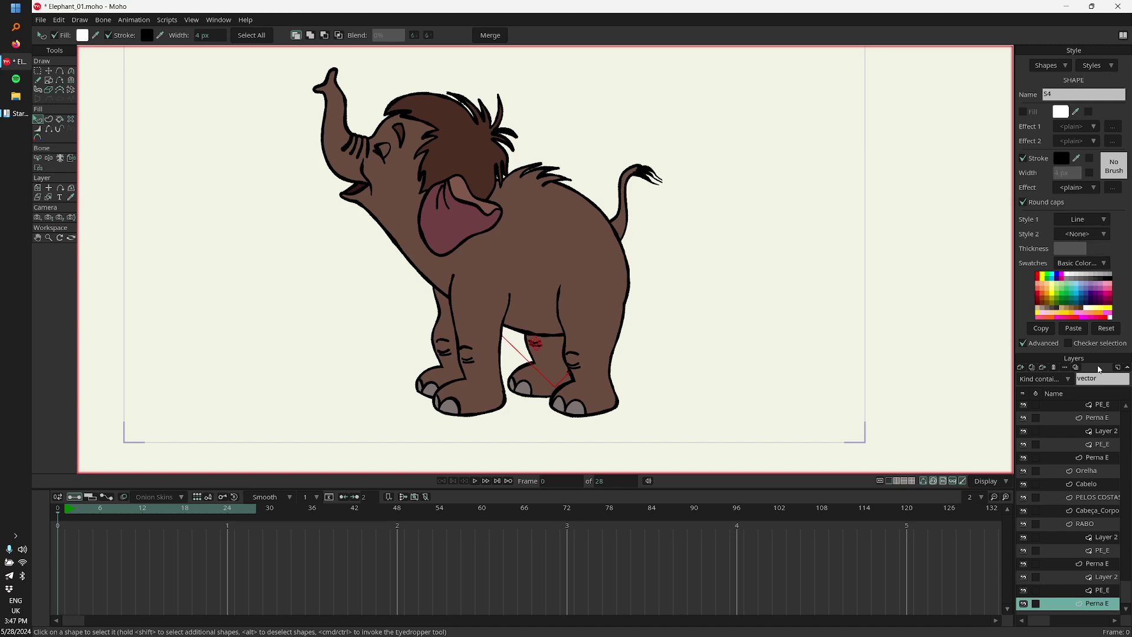
# Step: Clear the vector filter from the layer list and select the Elefante bone layer
pyautogui.doubleClick(1103, 378)
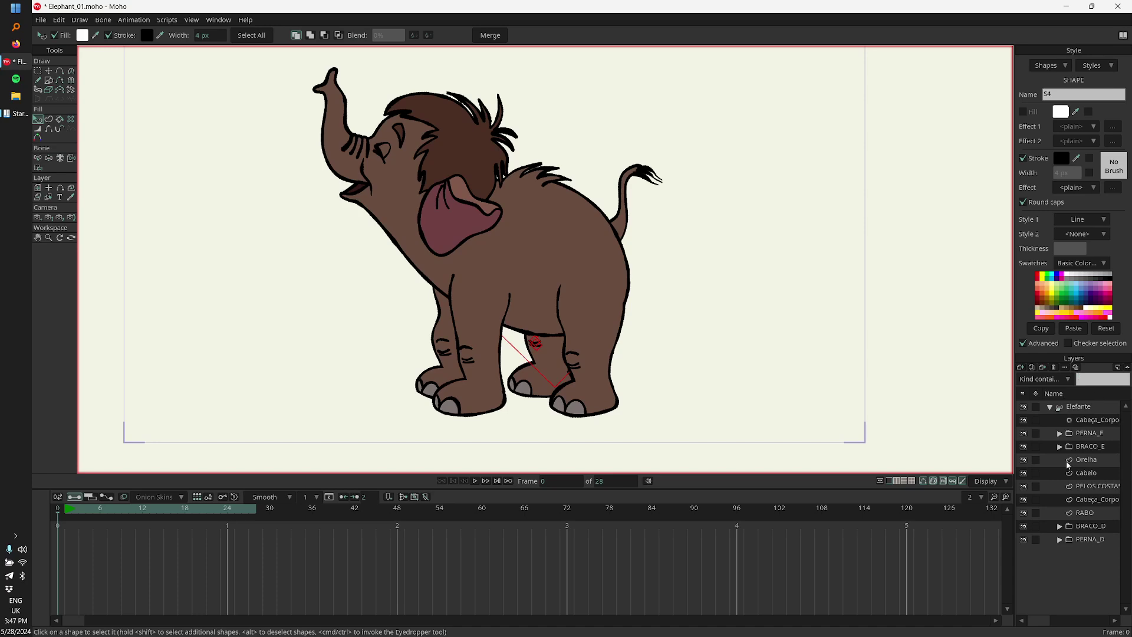
pyautogui.click(1094, 408)
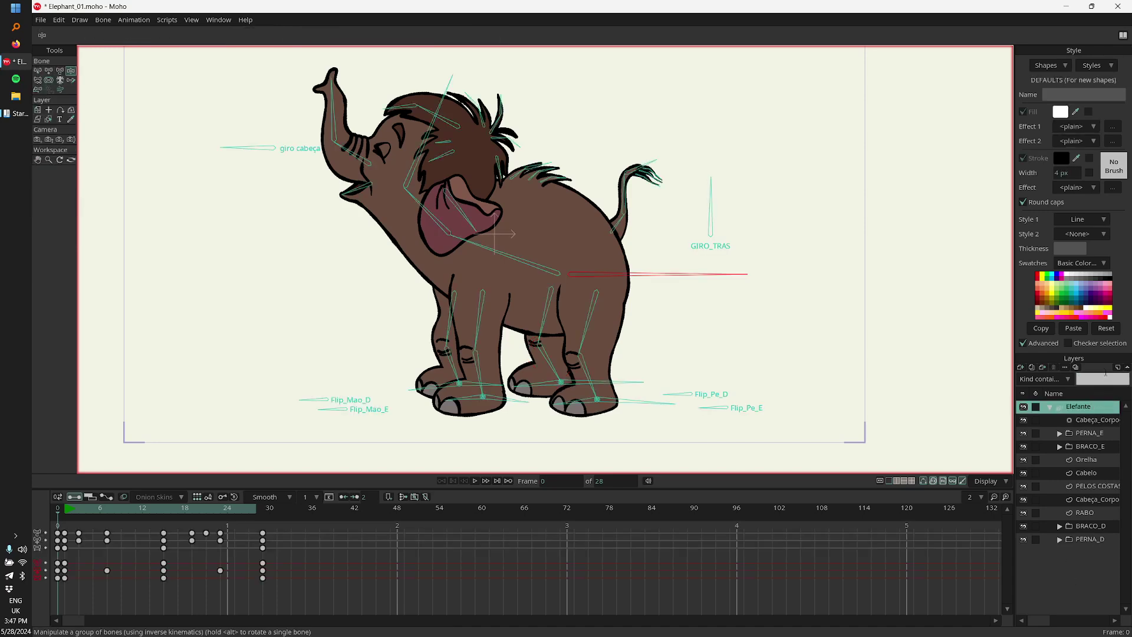
# Step: Play the walk loop from frame 1 and scrub through its frames, examining the textured outline up close and on the whole elephant
pyautogui.click(71, 512)
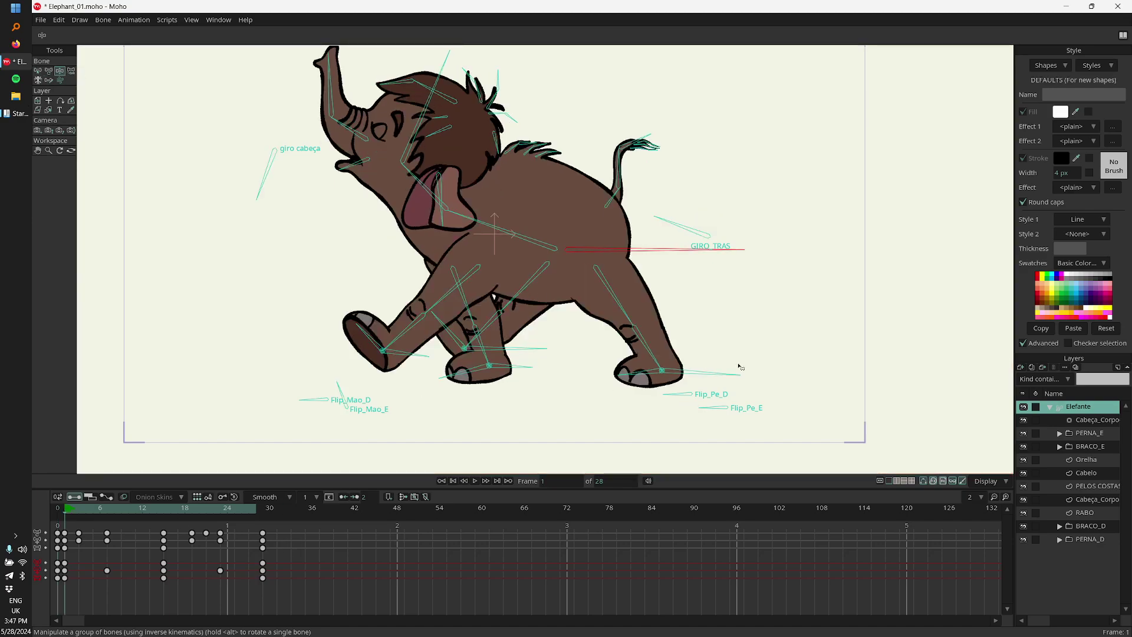
pyautogui.press('space')
pyautogui.scroll(3, 746, 119)
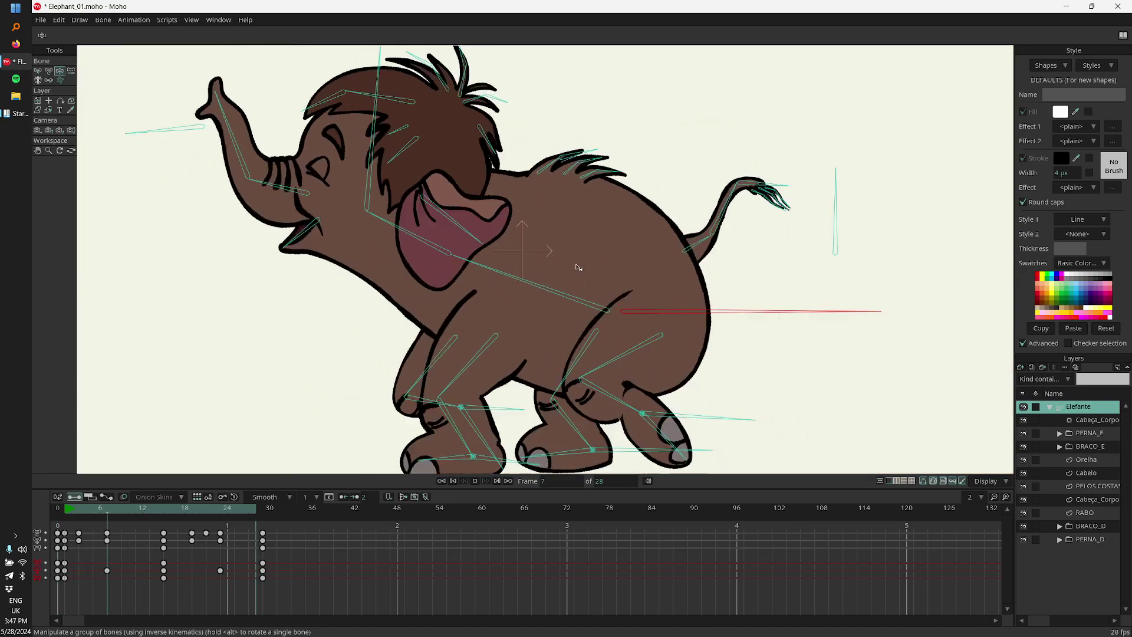
pyautogui.scroll(3, 579, 267)
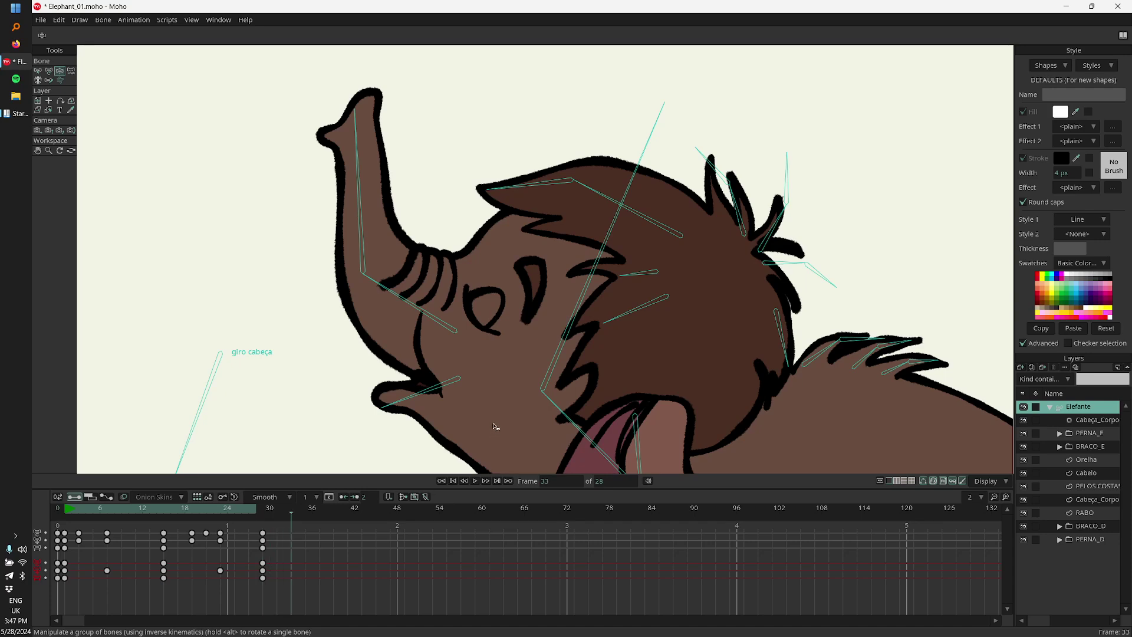
pyautogui.moveTo(56, 517); pyautogui.dragTo(171, 522)
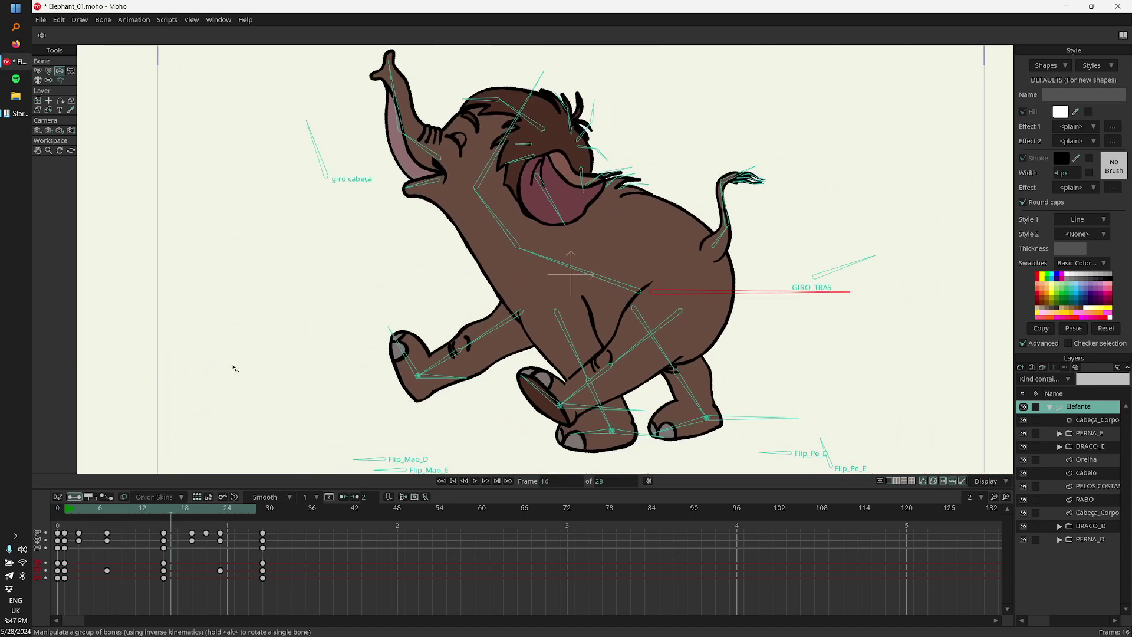
pyautogui.click(97, 516)
pyautogui.moveTo(96, 515); pyautogui.dragTo(48, 518)
pyautogui.scroll(-3, 324, 273)
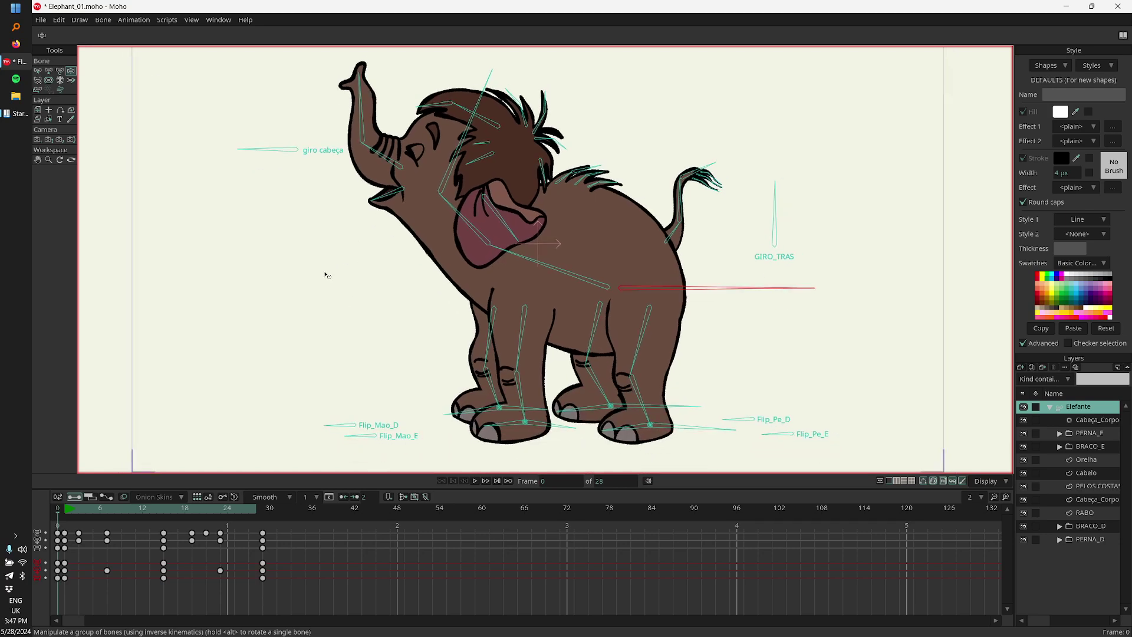
# Step: Open the shared Line style for editing
pyautogui.click(1095, 65)
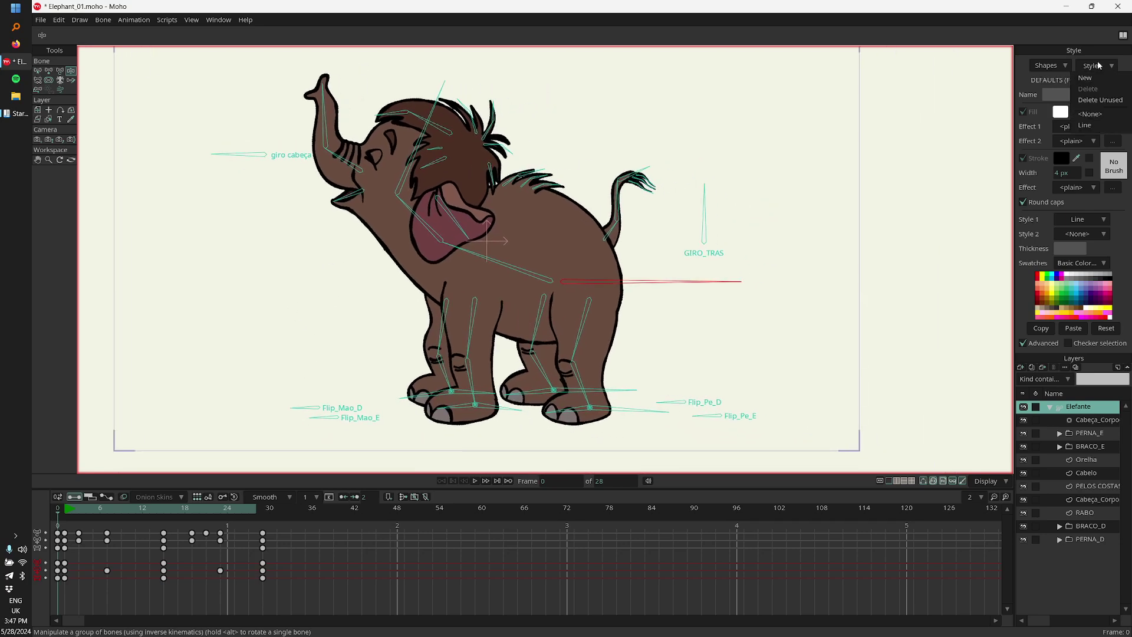
pyautogui.click(1096, 126)
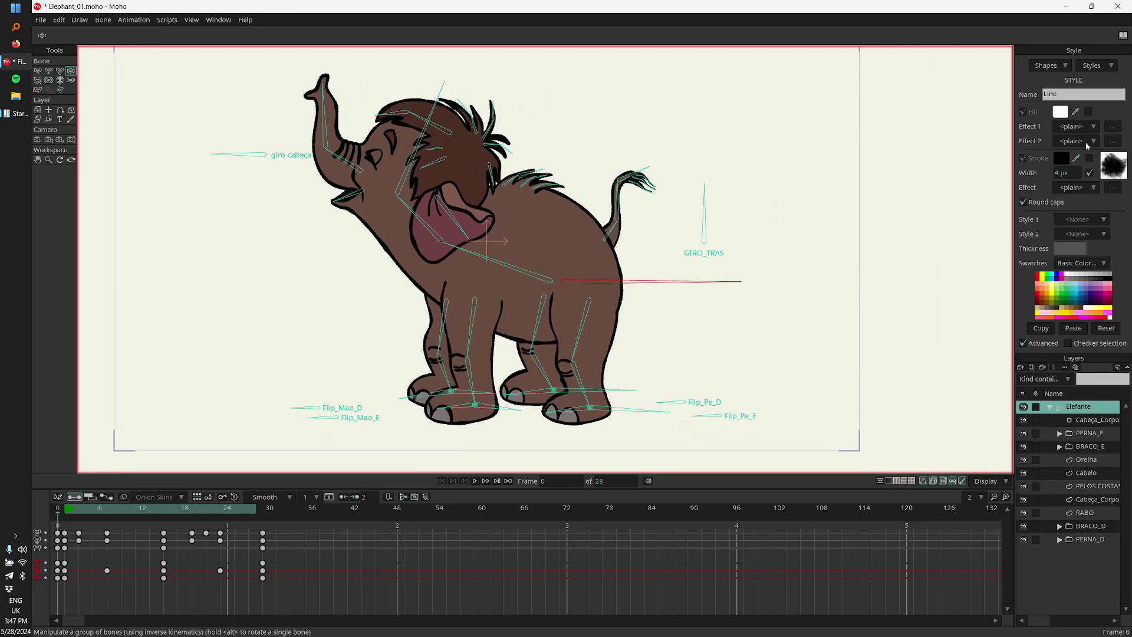
pyautogui.click(1094, 64)
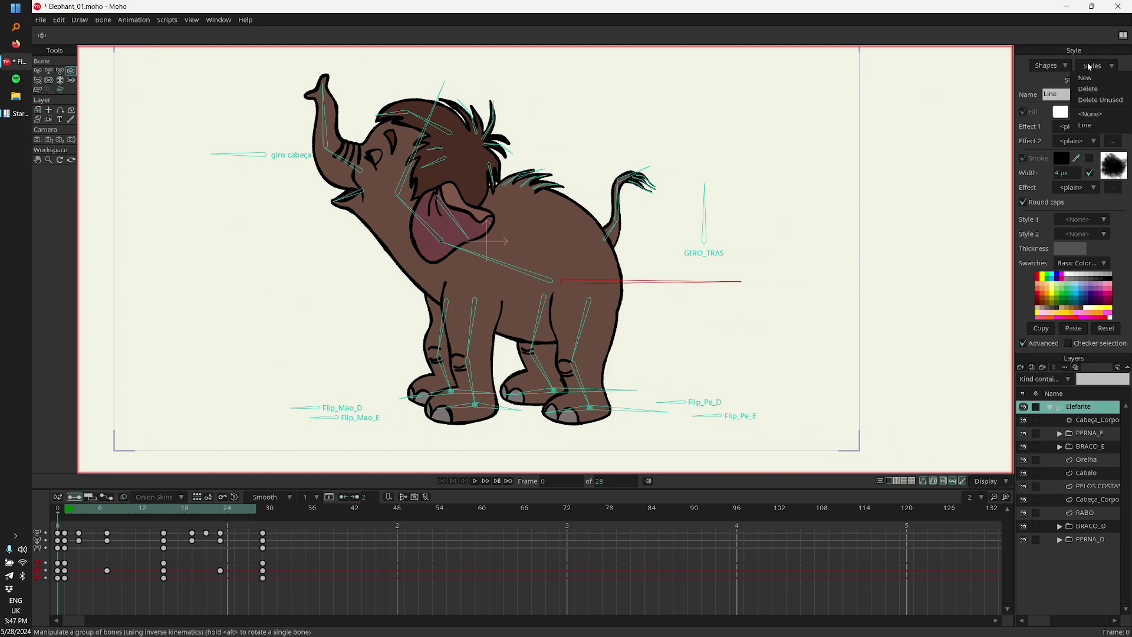
pyautogui.click(1096, 126)
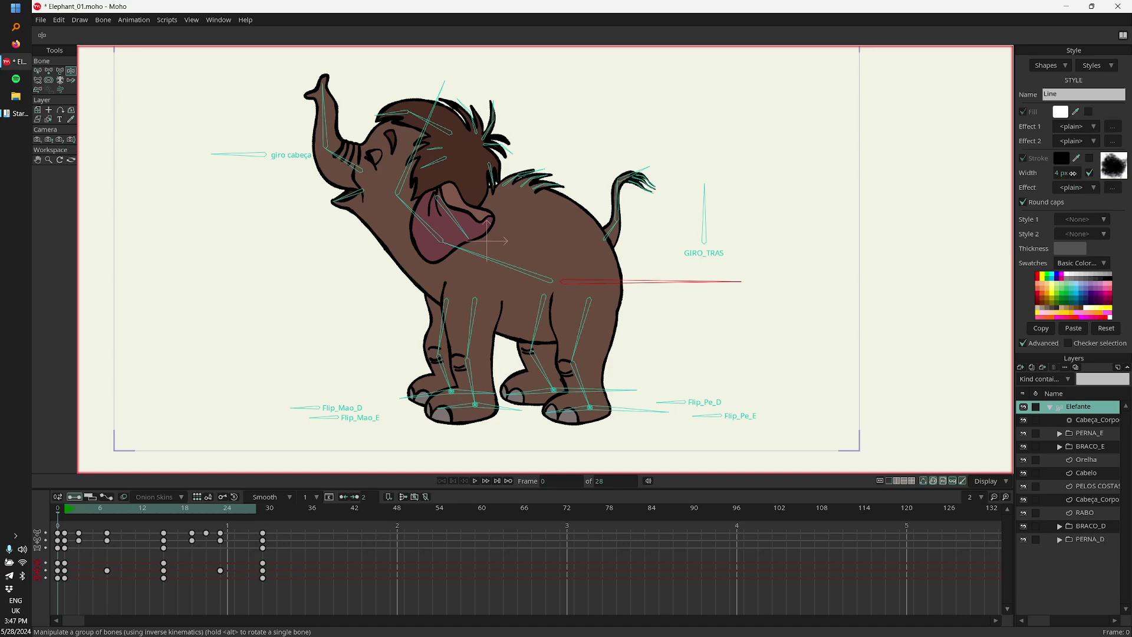
# Step: Set the Line style's stroke width to 3 px and its brush's size variation amplitude to 89%
pyautogui.moveTo(1072, 175)
pyautogui.mouseDown()
pyautogui.moveTo(1094, 174)
pyautogui.moveTo(1070, 176)
pyautogui.moveTo(1087, 174)
pyautogui.moveTo(1065, 191)
pyautogui.mouseUp()
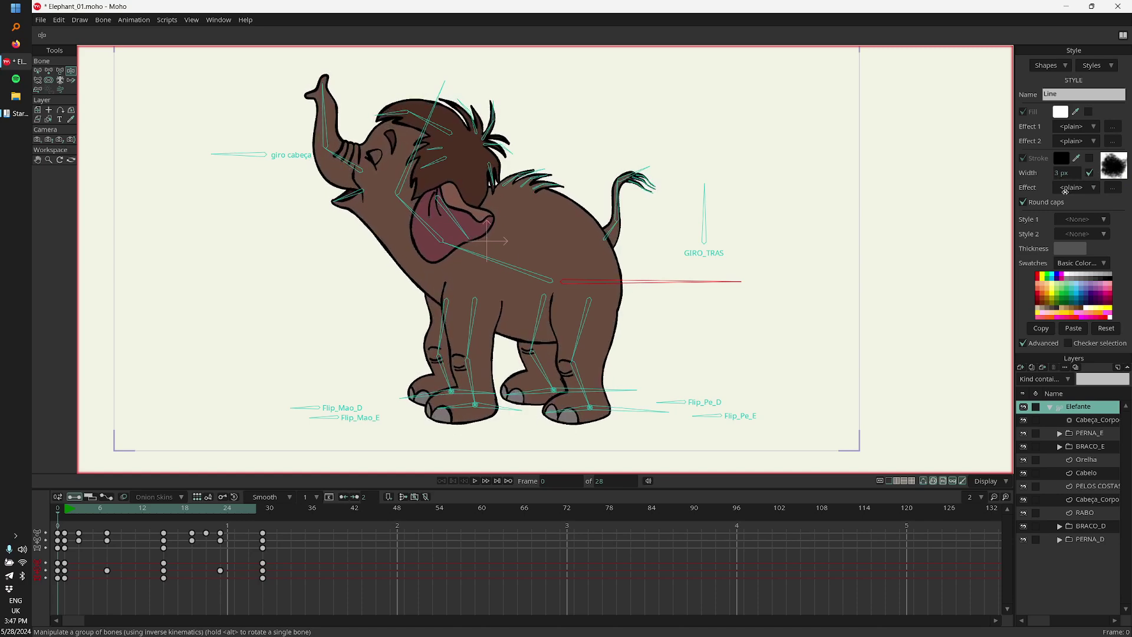
pyautogui.click(1111, 170)
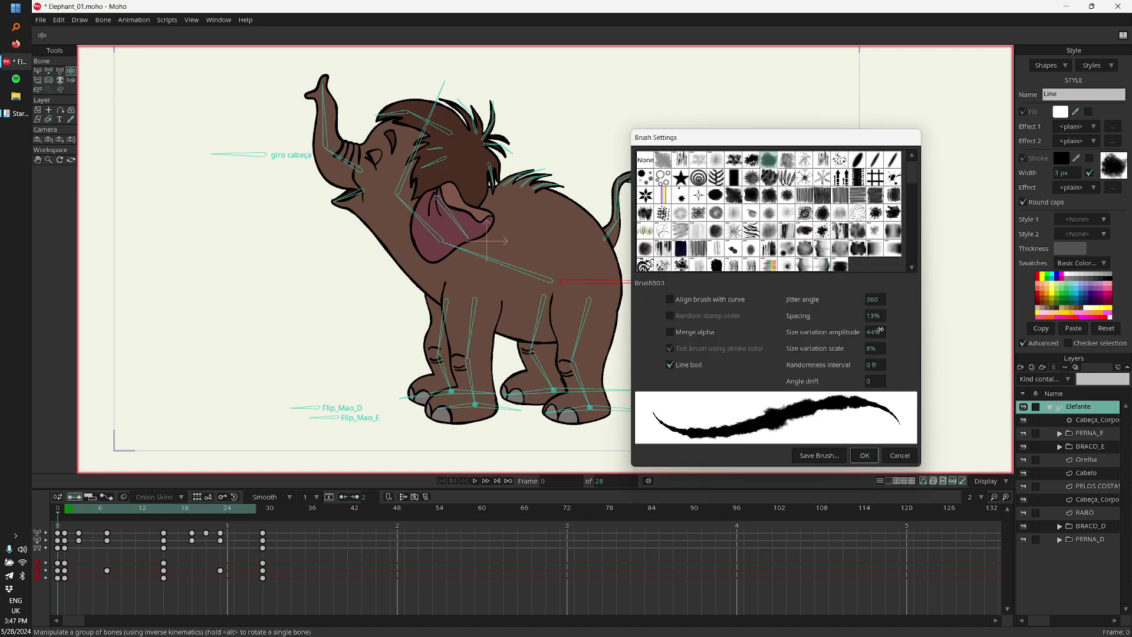
pyautogui.moveTo(879, 333); pyautogui.dragTo(966, 337)
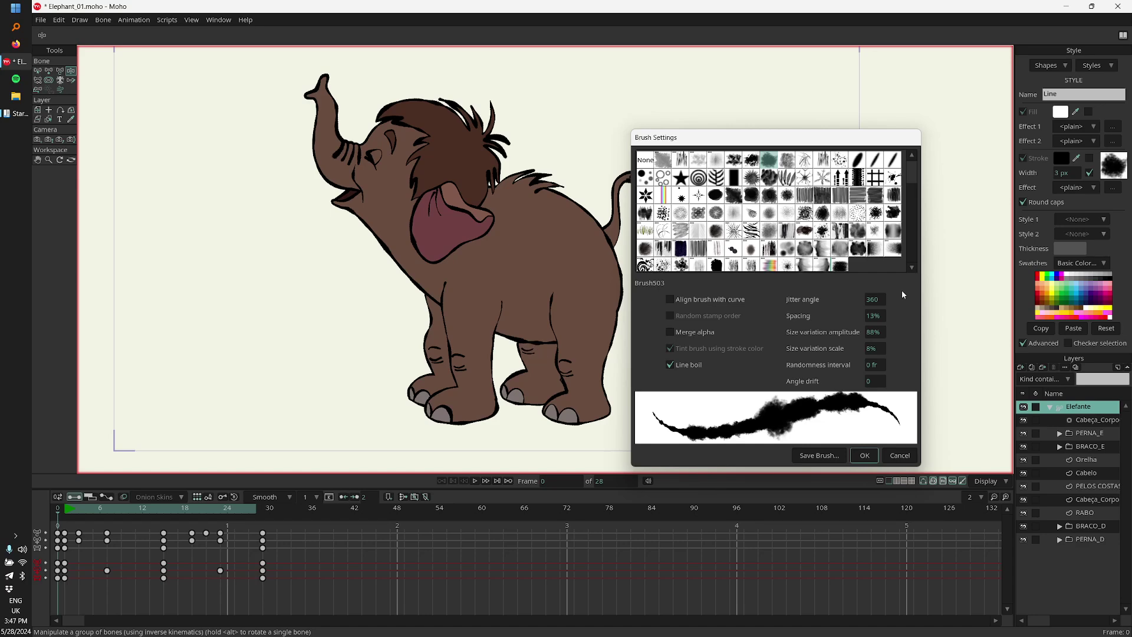
pyautogui.moveTo(879, 332)
pyautogui.mouseDown()
pyautogui.moveTo(913, 328)
pyautogui.moveTo(898, 327)
pyautogui.moveTo(890, 348)
pyautogui.moveTo(980, 343)
pyautogui.moveTo(835, 356)
pyautogui.moveTo(851, 353)
pyautogui.mouseUp()
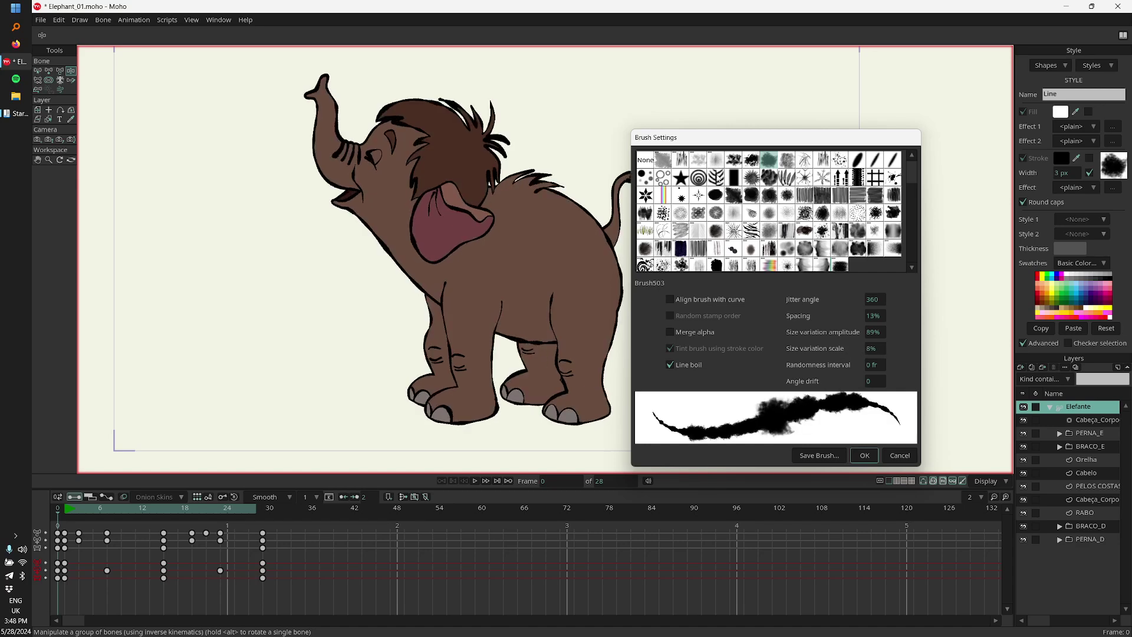
pyautogui.click(863, 456)
# Step: Play the walk loop to examine the thinner outline, and return to frame 0 with the whole elephant in view
pyautogui.press('space')
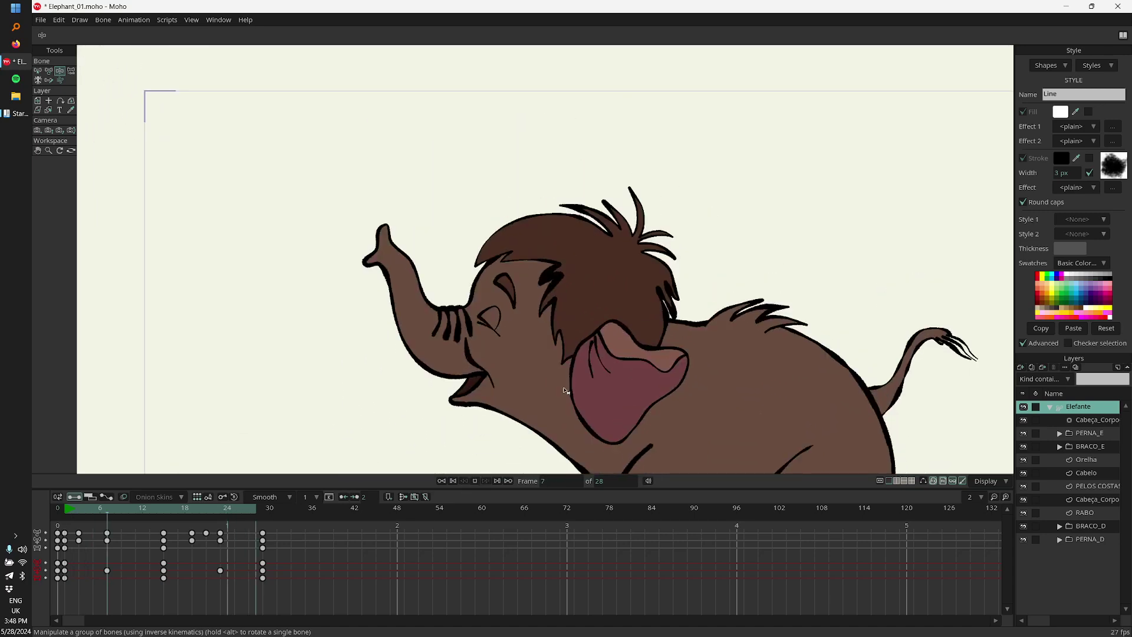
pyautogui.click(58, 513)
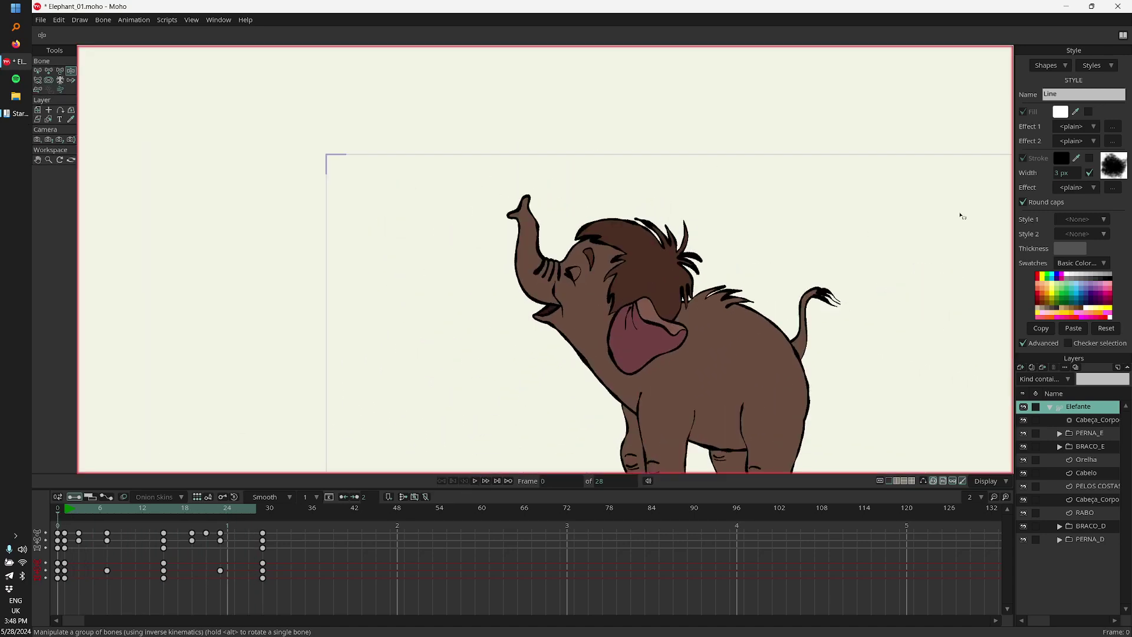
pyautogui.hotkey('ctrl', 'r')
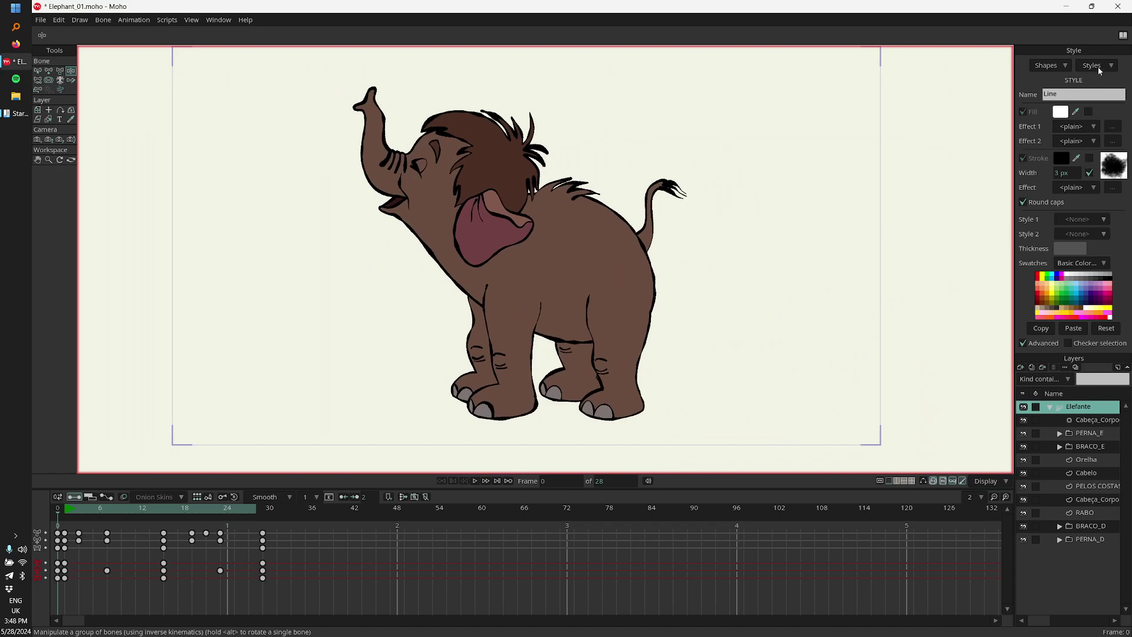
# Step: Set the Line style brush's size variation amplitude to 105% and its size variation scale to 6%
pyautogui.click(1105, 66)
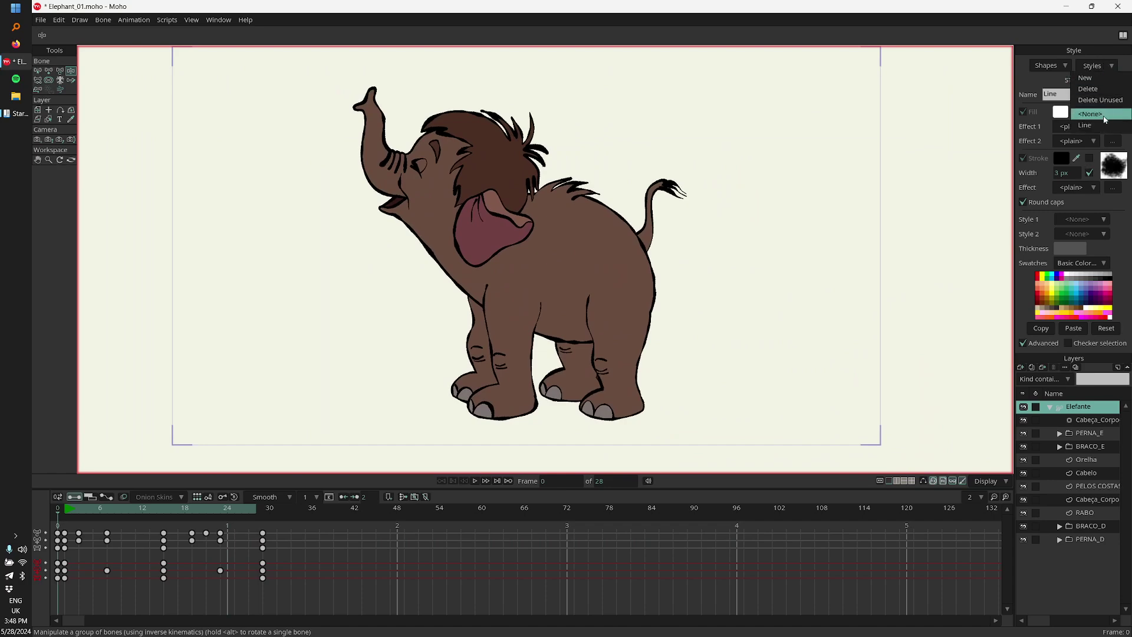
pyautogui.click(1112, 169)
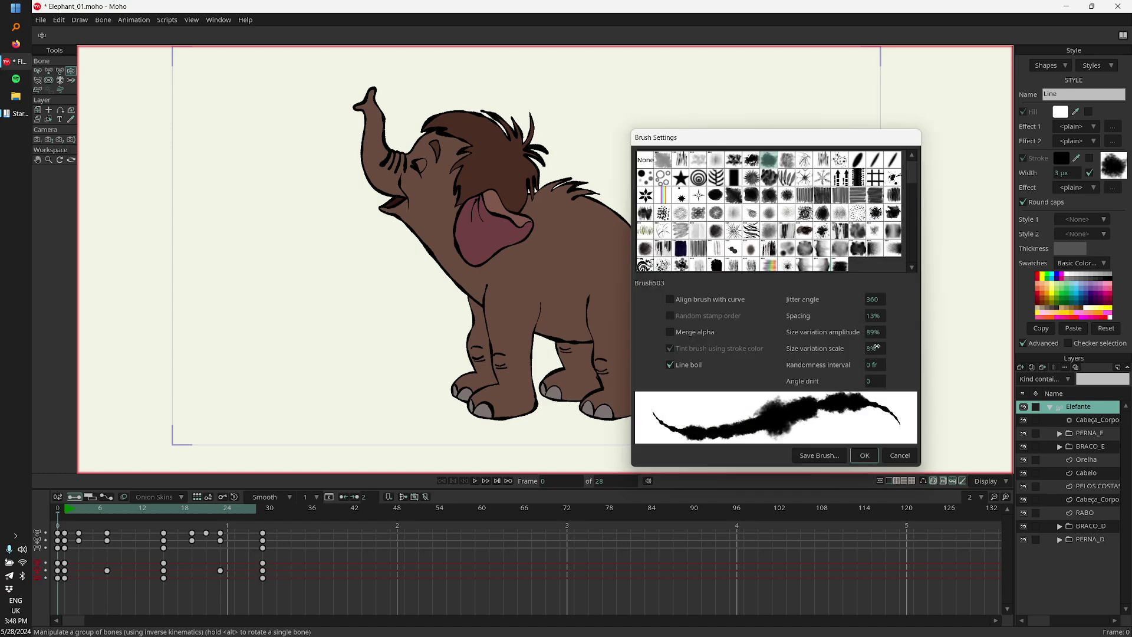
pyautogui.moveTo(874, 350)
pyautogui.mouseDown()
pyautogui.moveTo(902, 332)
pyautogui.moveTo(940, 332)
pyautogui.mouseUp()
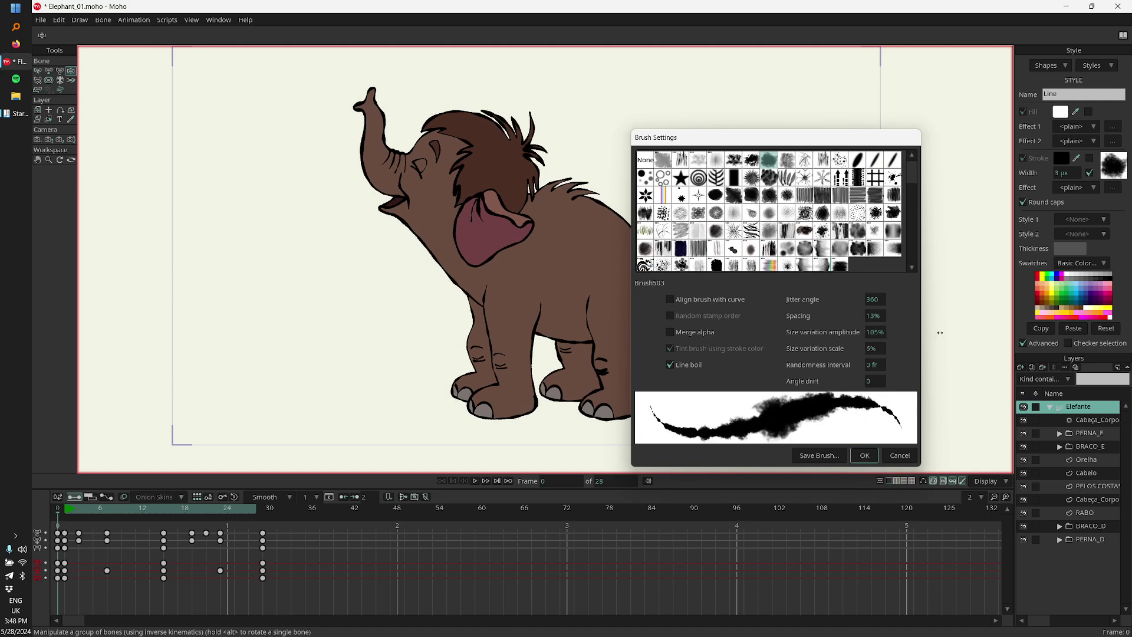
pyautogui.click(864, 457)
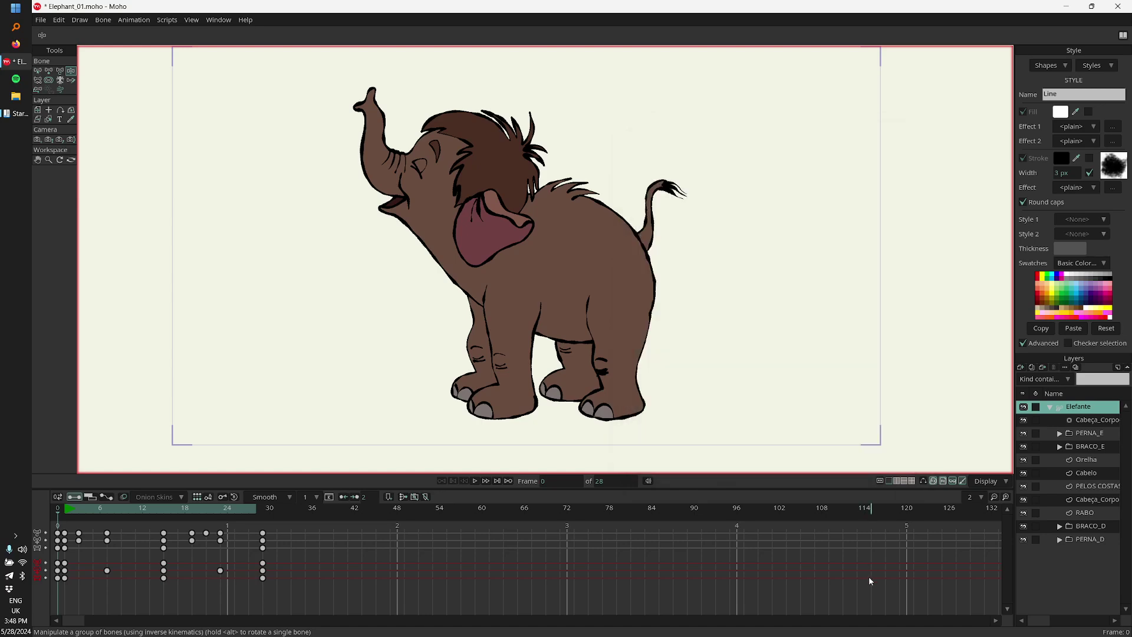
# Step: Play the walk loop and scrub on to frame 46, examining the outline's varying thickness around the head
pyautogui.press('space')
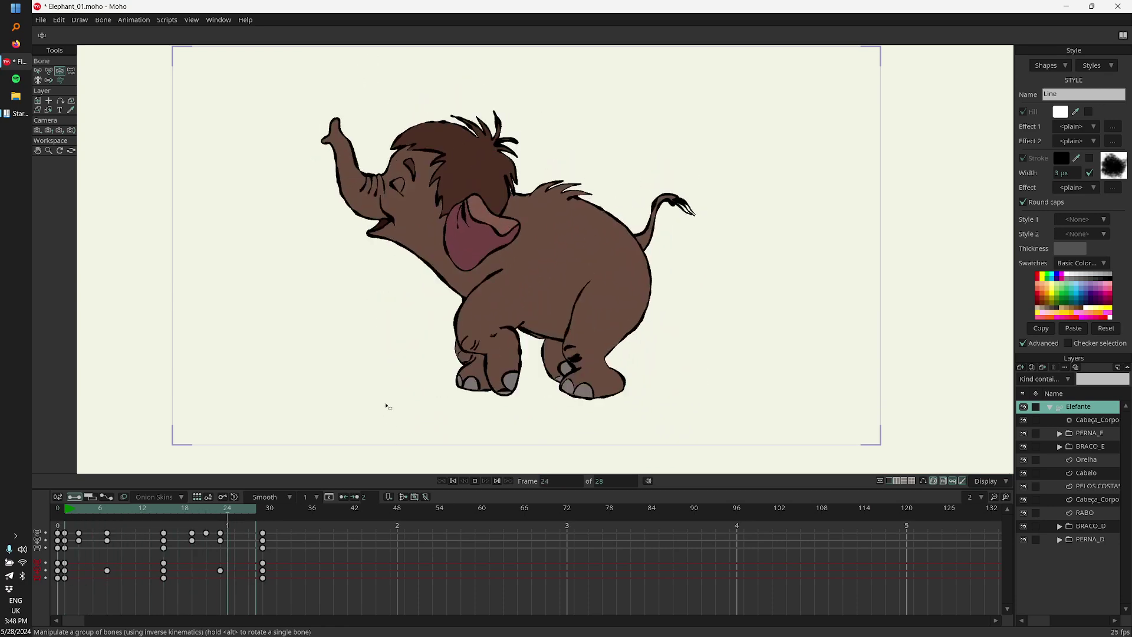
pyautogui.press('space')
pyautogui.moveTo(320, 509); pyautogui.dragTo(378, 549)
pyautogui.scroll(1, 791, 253)
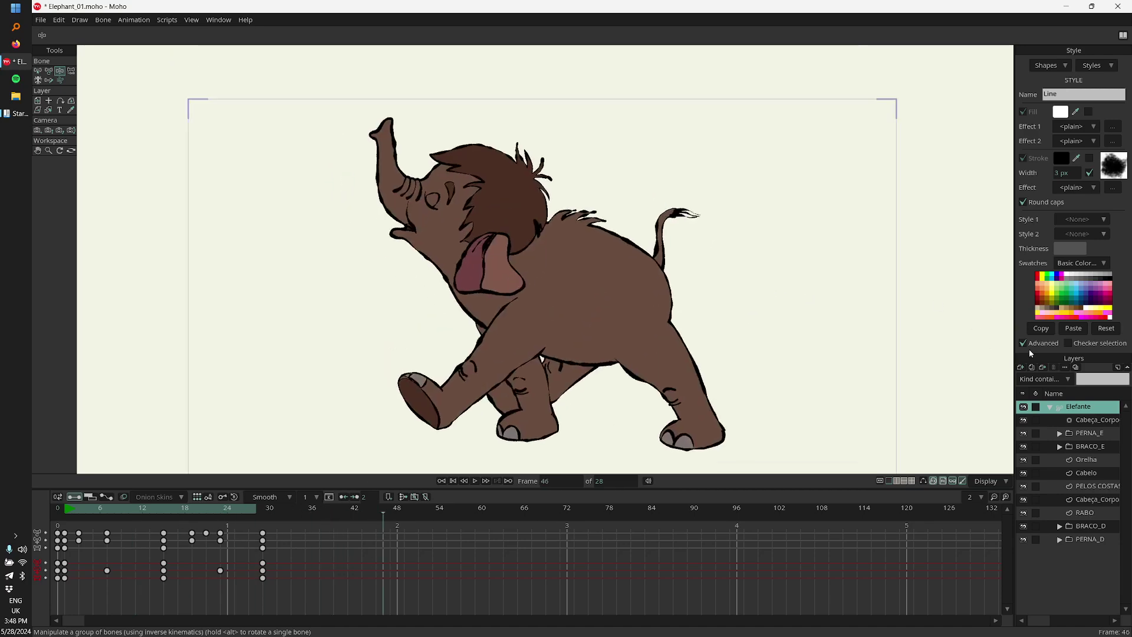
pyautogui.scroll(5, 544, 306)
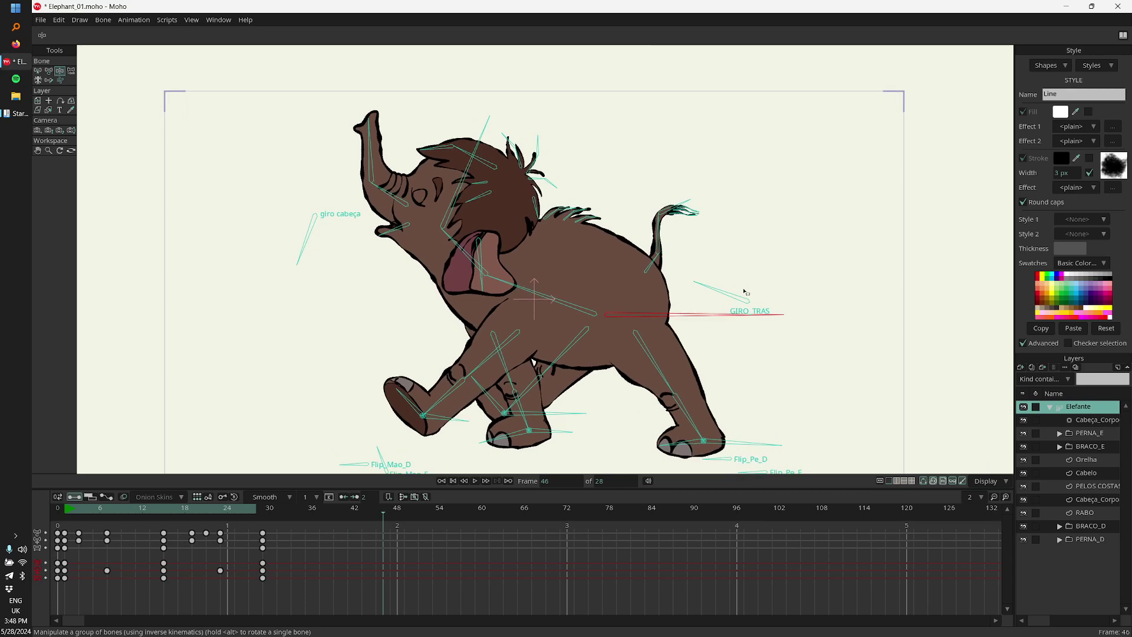
pyautogui.scroll(1, 519, 306)
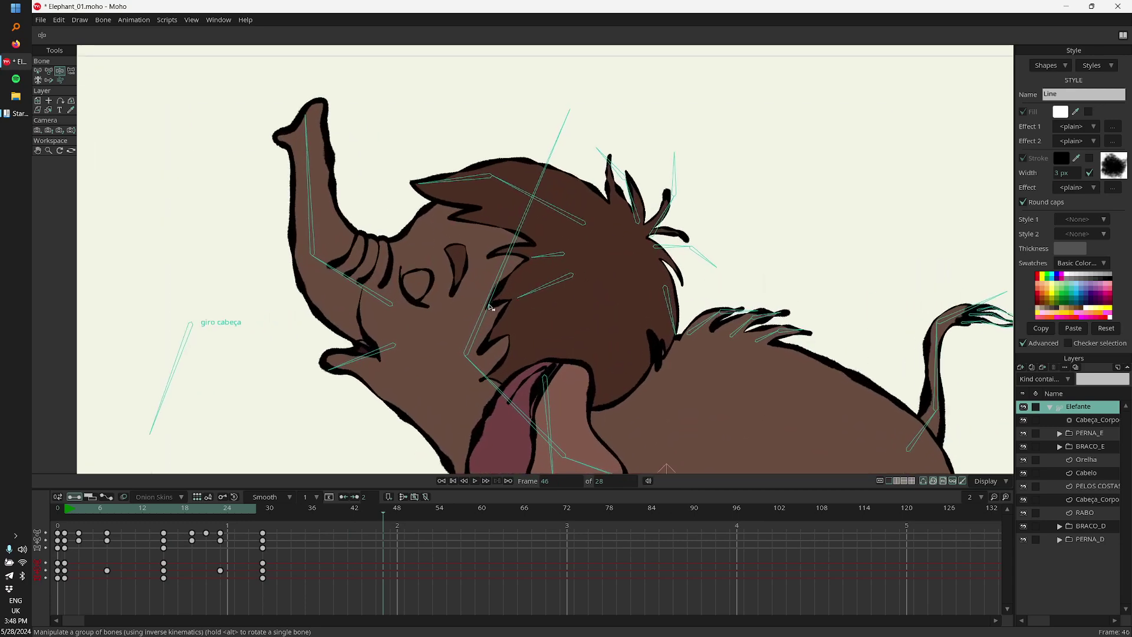
# Step: Try turning the elephant's head with the giro cabeça bone at frame 46, and go to frame 45
pyautogui.moveTo(490, 302); pyautogui.dragTo(433, 236)
pyautogui.moveTo(185, 425); pyautogui.dragTo(118, 386)
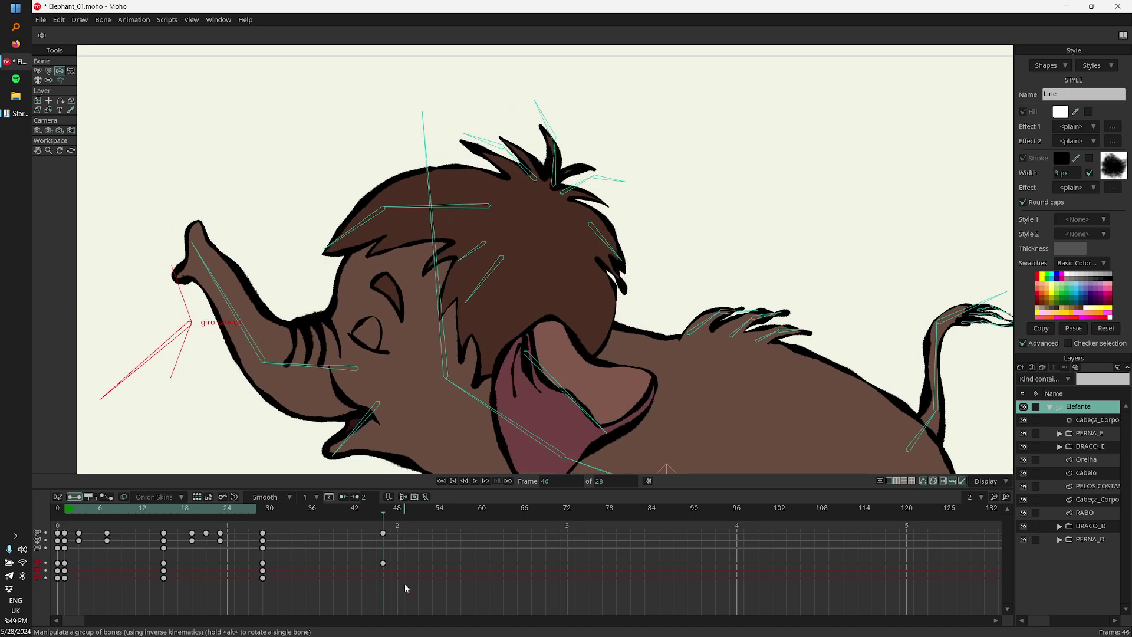
pyautogui.click(376, 507)
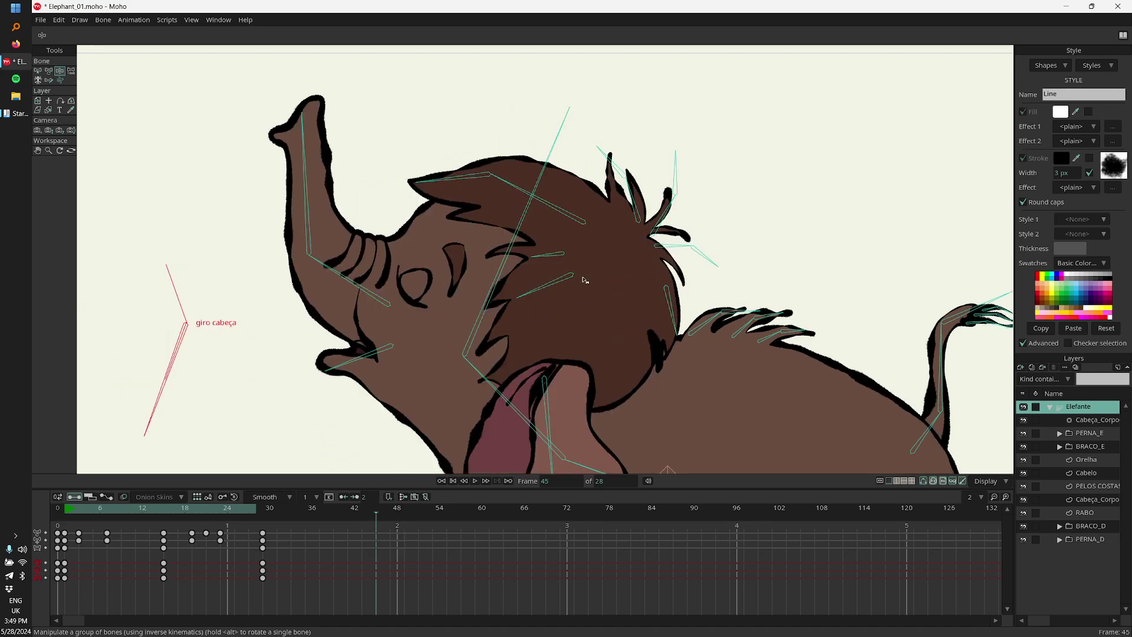
# Step: Select the RABO tail layer and examine its outline up close at frame 45
pyautogui.scroll(-2, 433, 285)
pyautogui.moveTo(412, 384); pyautogui.dragTo(334, 336)
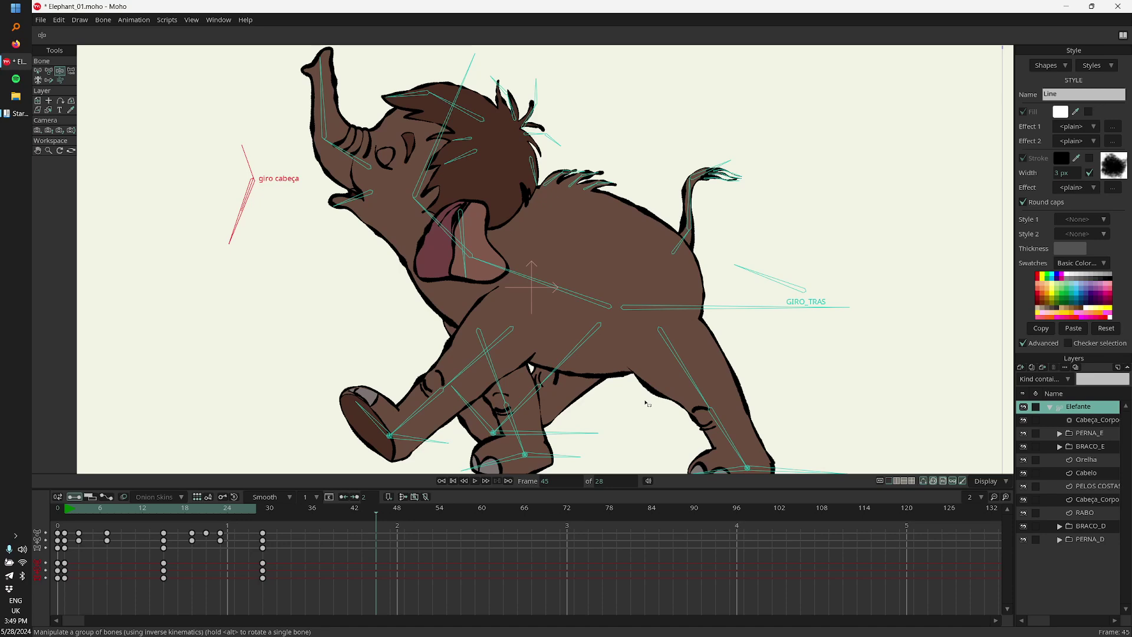
pyautogui.moveTo(647, 404); pyautogui.dragTo(635, 395)
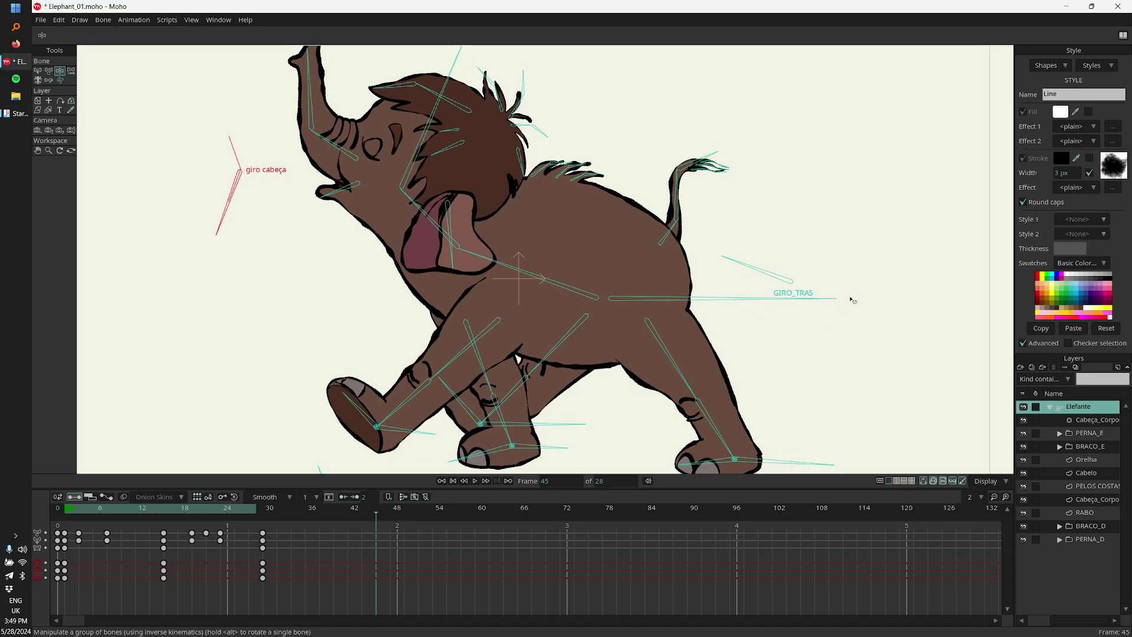
pyautogui.scroll(-2, 851, 301)
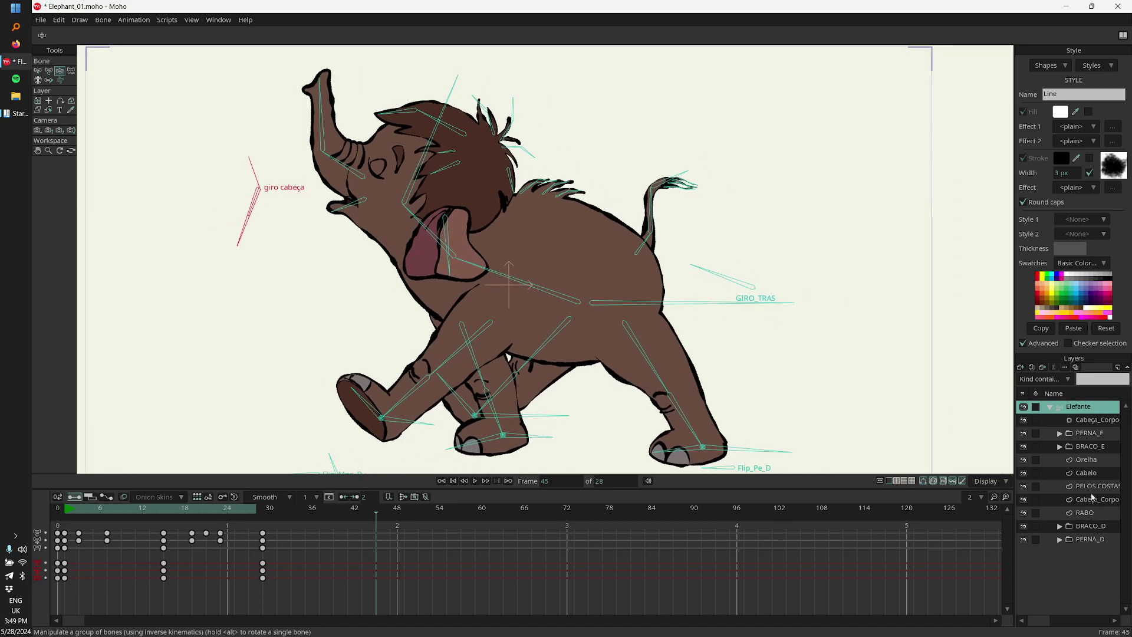
pyautogui.click(1084, 511)
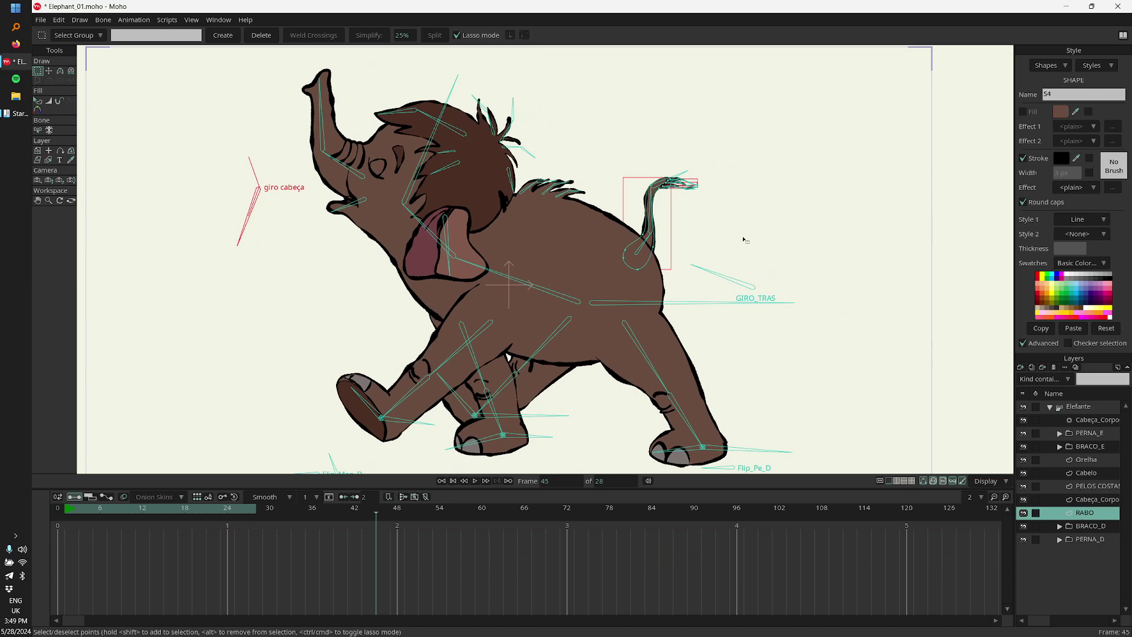
pyautogui.scroll(4, 851, 294)
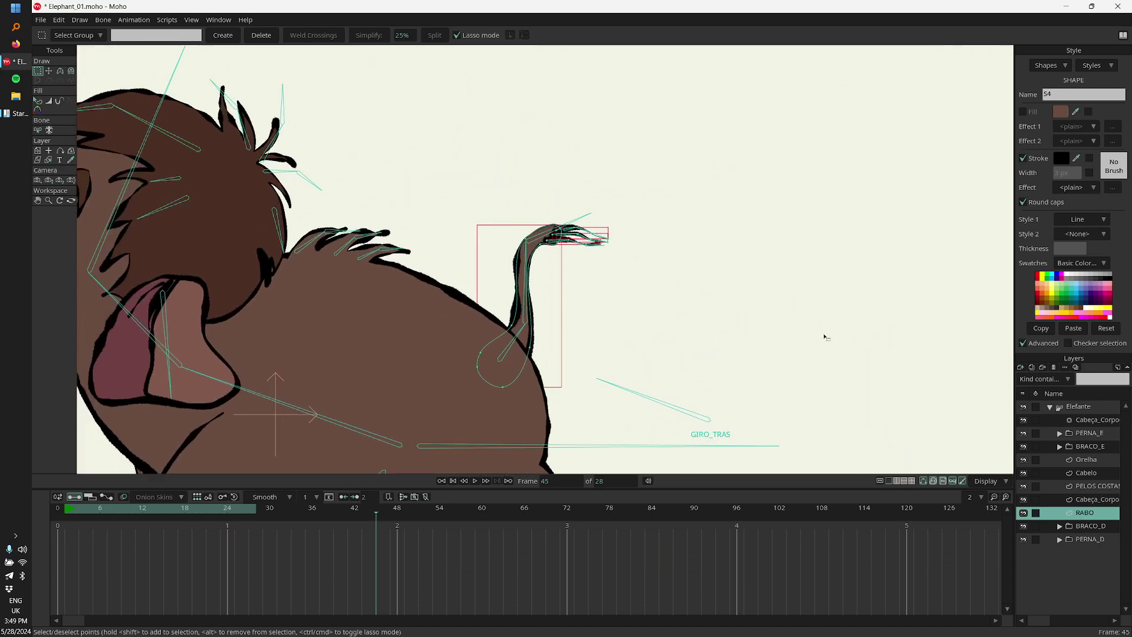
pyautogui.scroll(2, 613, 290)
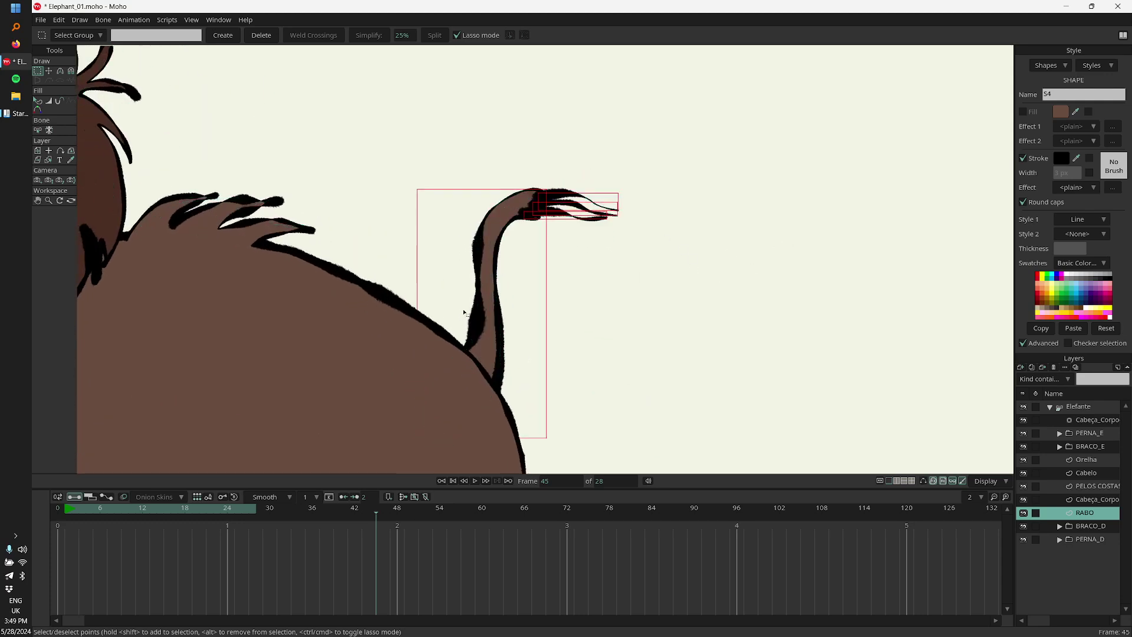
# Step: Enable noisy outlines with animated noise in the RABO layer's vector settings, using a 9 px offset and 72 px scale
pyautogui.click(1084, 511)
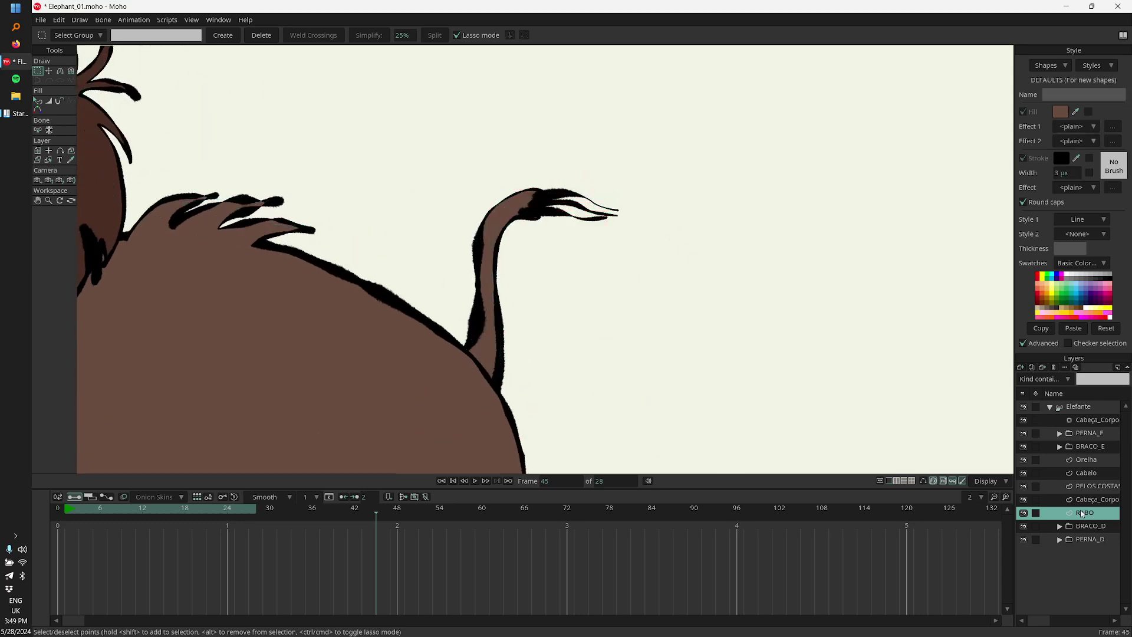
pyautogui.doubleClick(1083, 513)
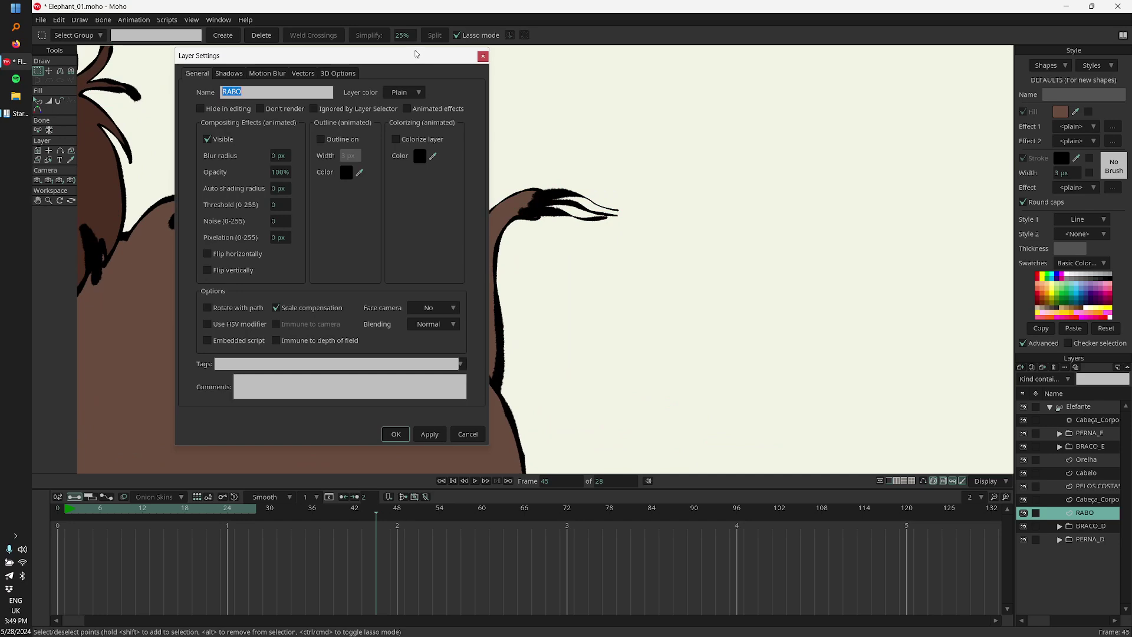
pyautogui.moveTo(415, 54); pyautogui.dragTo(870, 87)
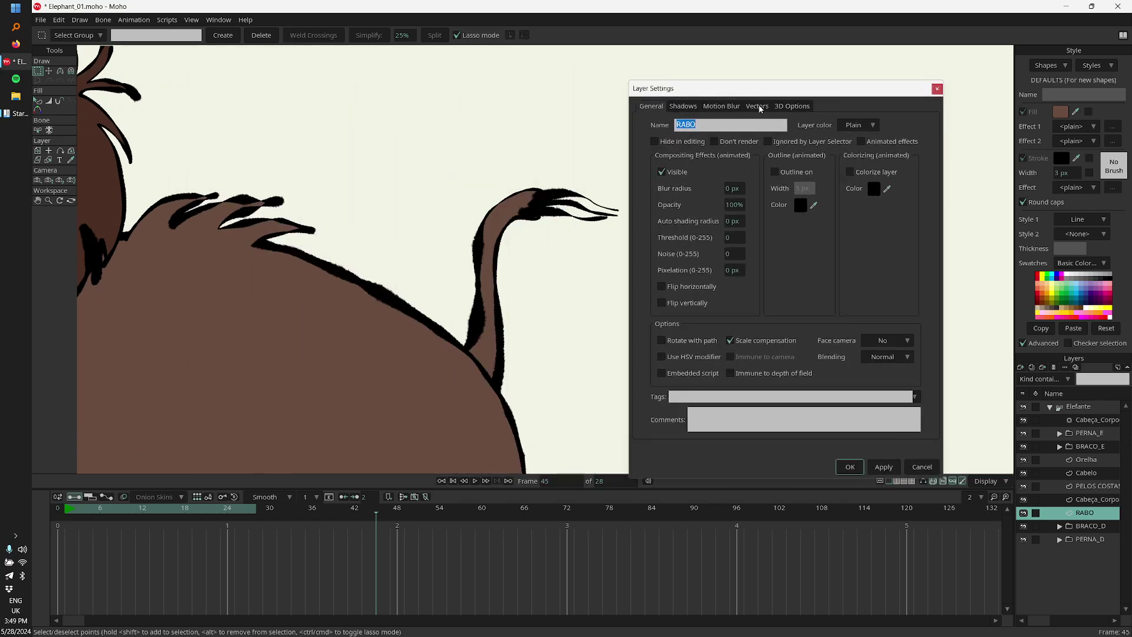
pyautogui.click(757, 106)
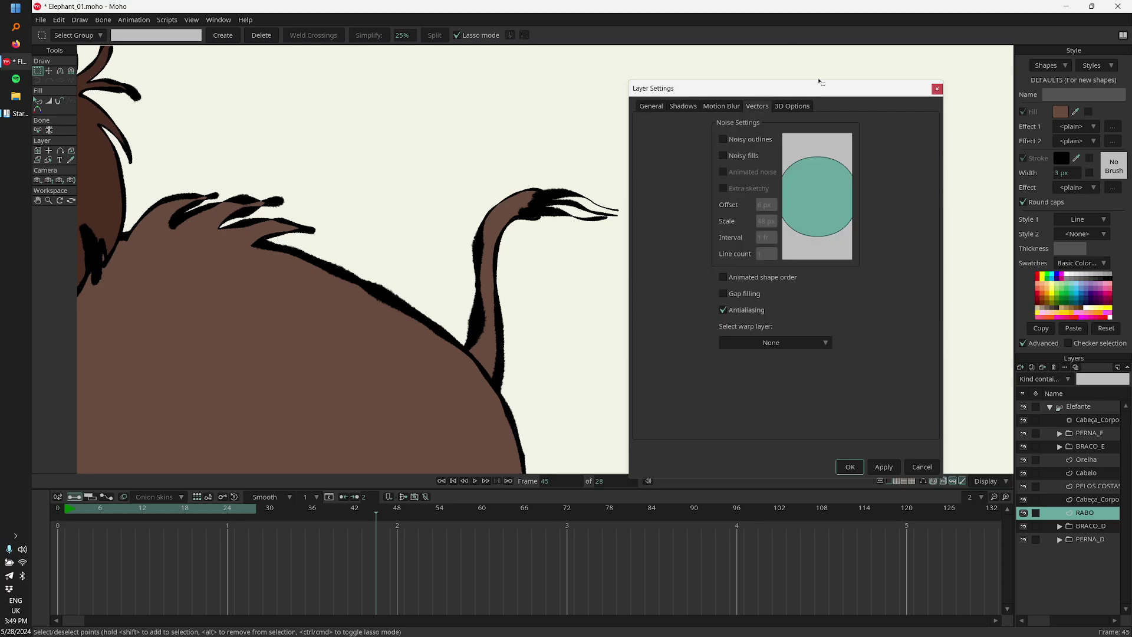
pyautogui.click(763, 139)
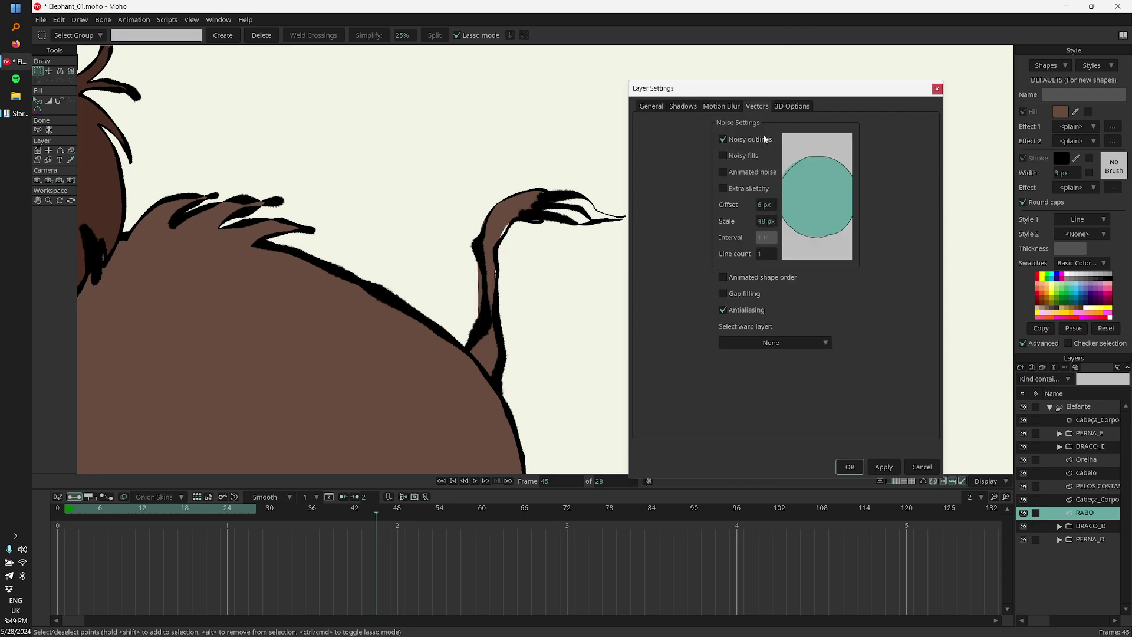
pyautogui.click(764, 172)
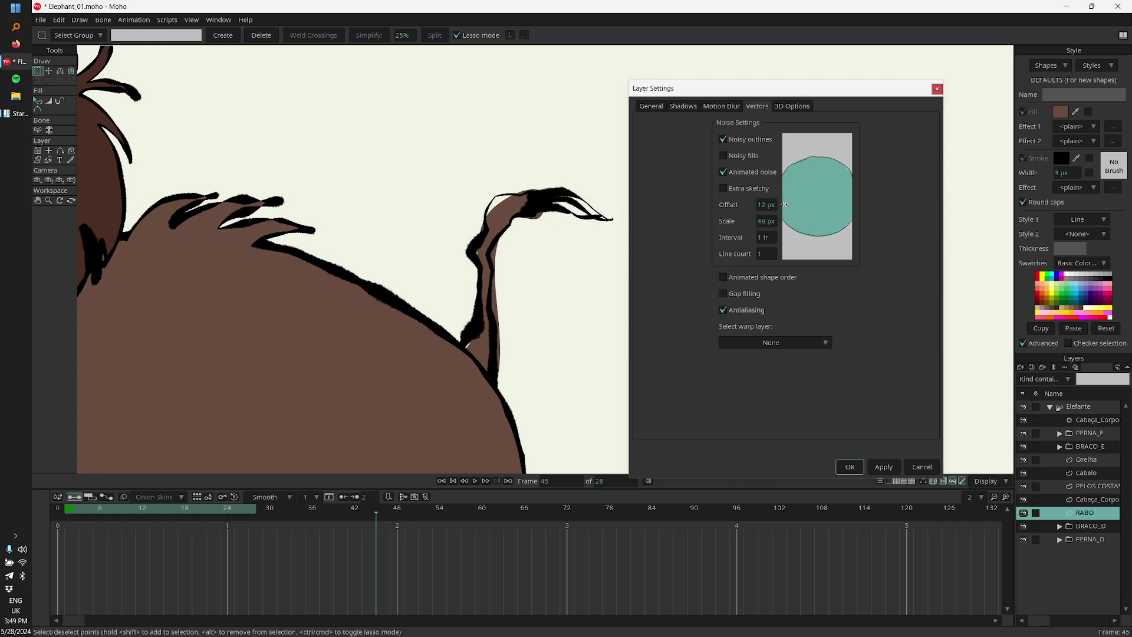
pyautogui.moveTo(715, 211); pyautogui.dragTo(852, 222)
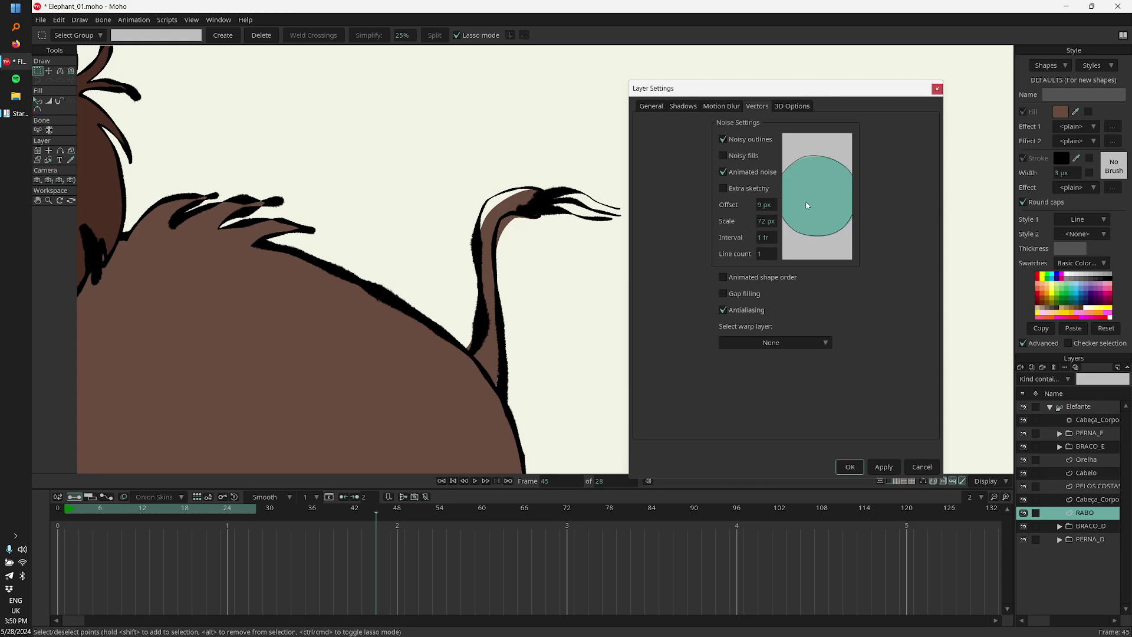
# Step: Enable noisy fills on the RABO layer and set the noise interval to 0 fr
pyautogui.click(748, 156)
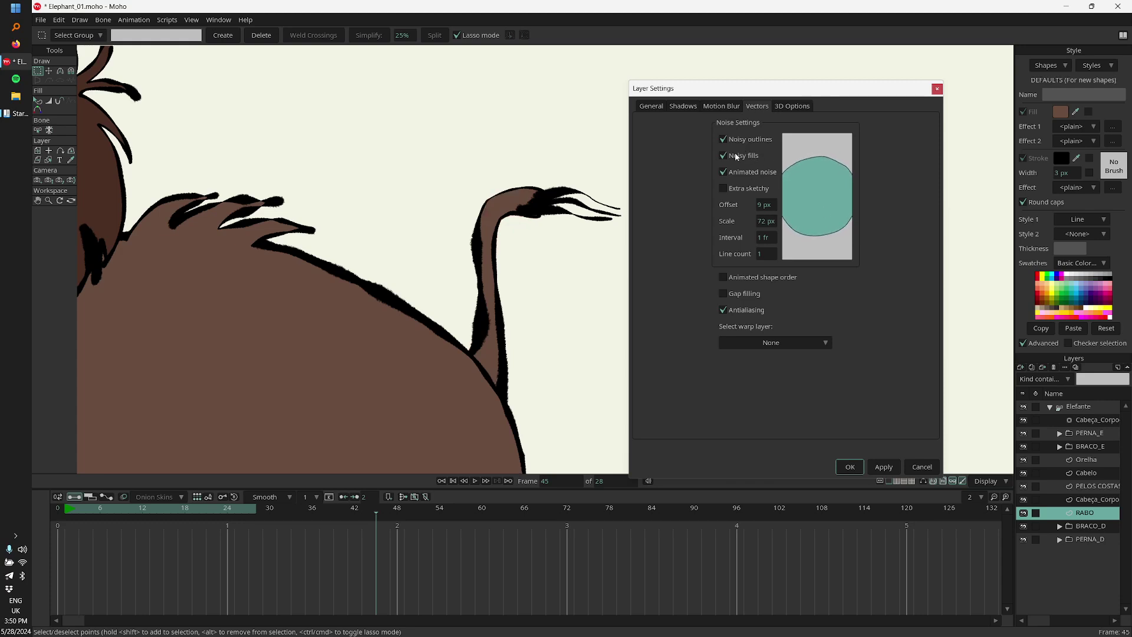
pyautogui.click(746, 153)
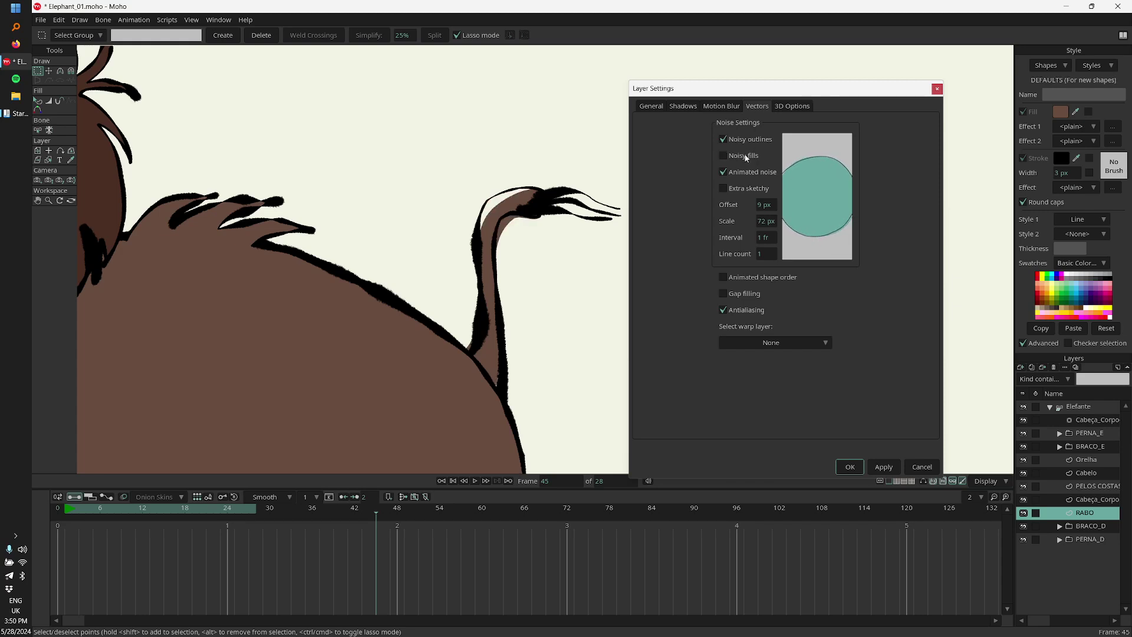
pyautogui.click(749, 155)
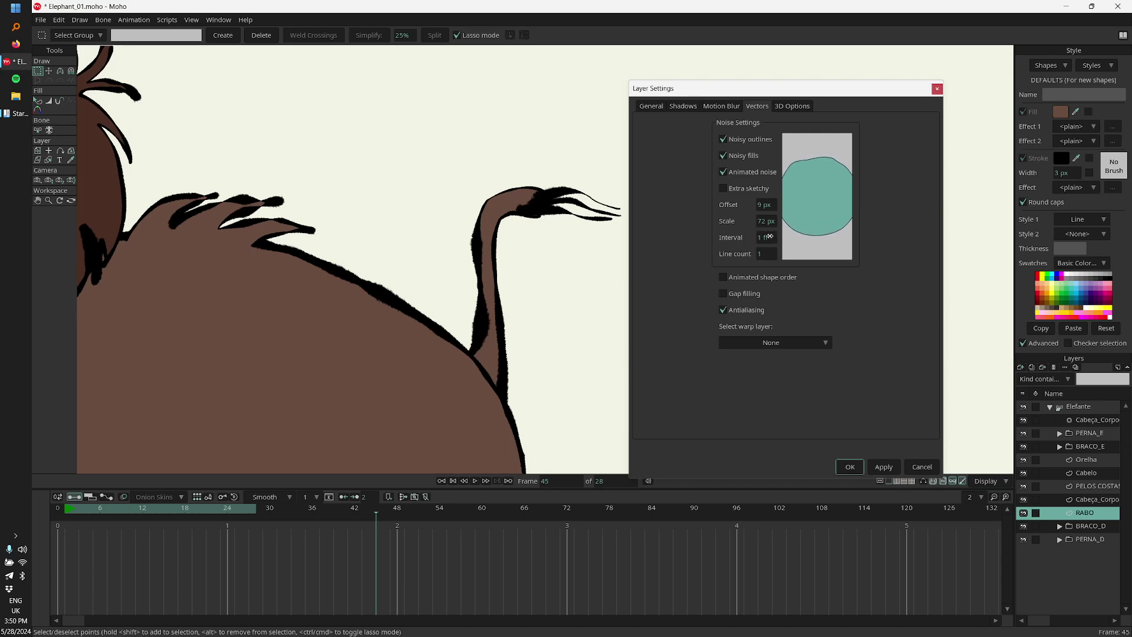
pyautogui.moveTo(767, 237)
pyautogui.mouseDown()
pyautogui.moveTo(777, 237)
pyautogui.moveTo(756, 245)
pyautogui.moveTo(764, 238)
pyautogui.mouseUp()
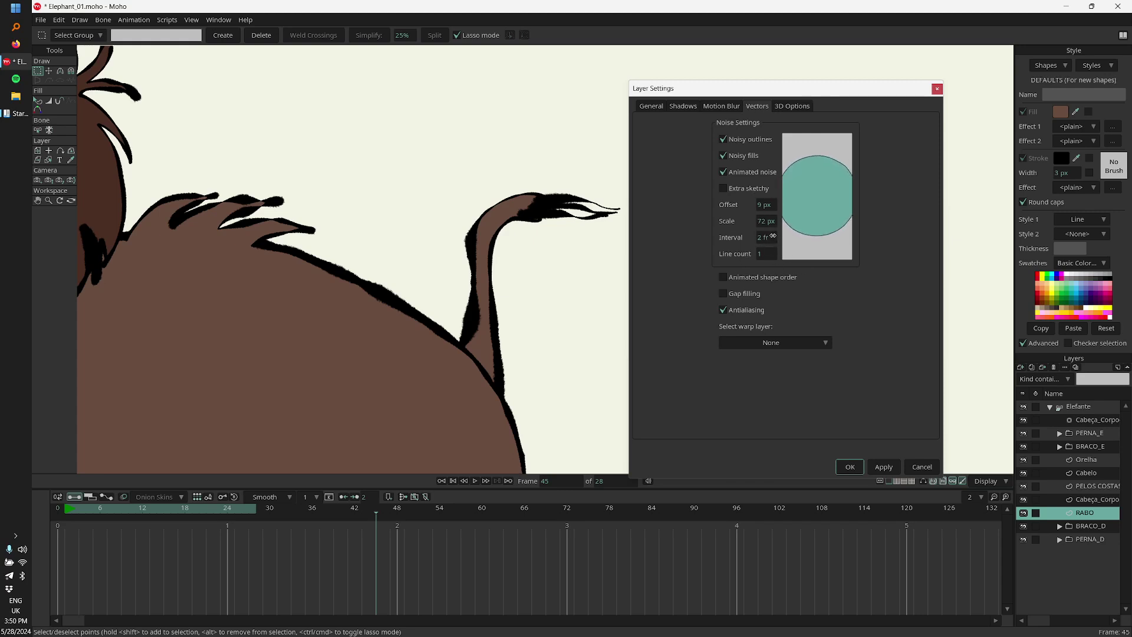
pyautogui.moveTo(771, 236); pyautogui.dragTo(764, 237)
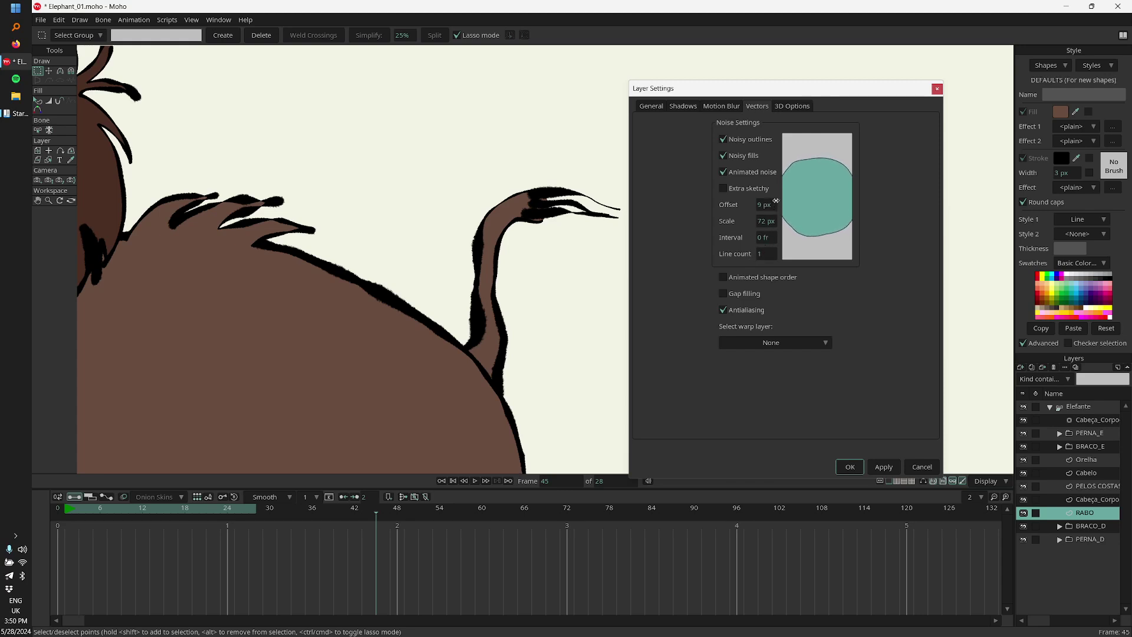
# Step: Raise the RABO layer's noise offset to 13 px and scale to 97 px, and play back the walk loop
pyautogui.moveTo(776, 201); pyautogui.dragTo(849, 218)
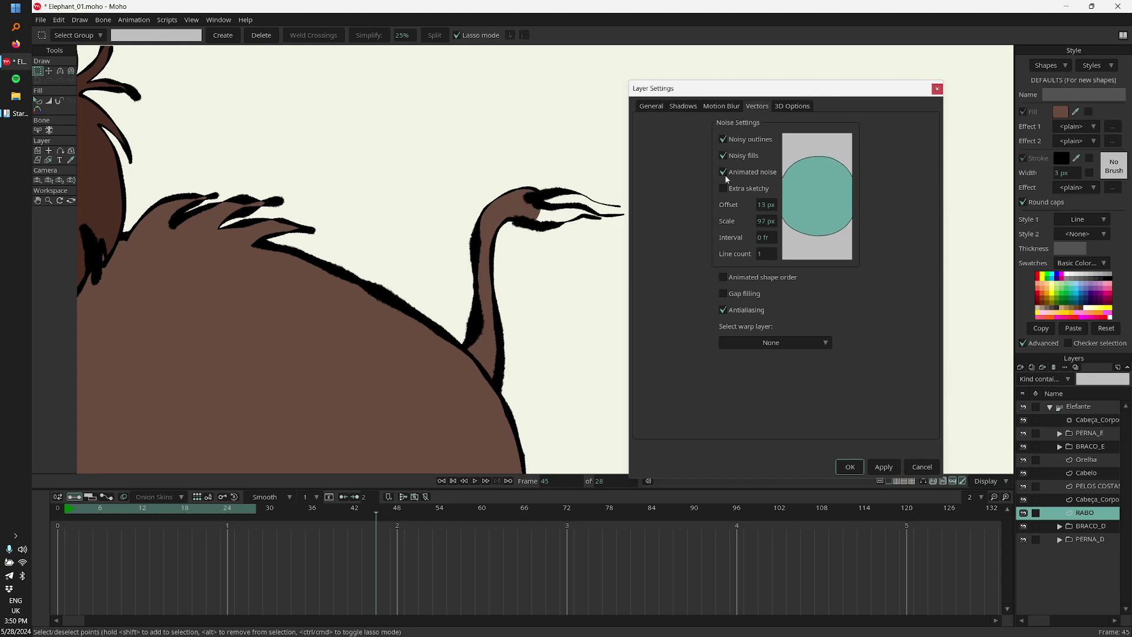
pyautogui.click(847, 466)
pyautogui.scroll(-2, 718, 270)
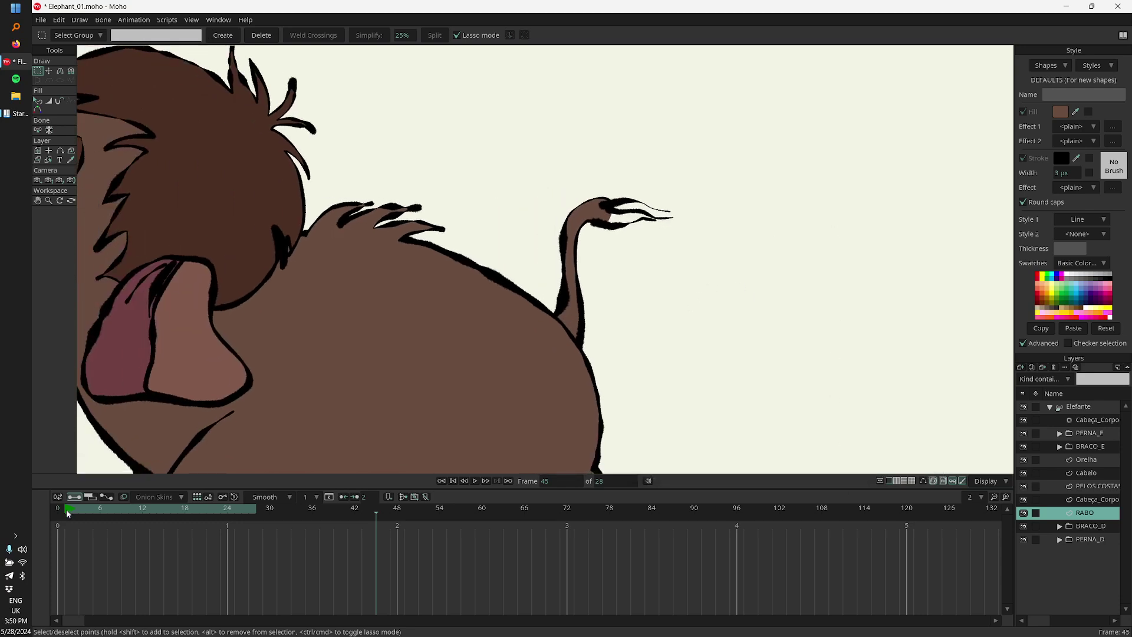
pyautogui.press('space')
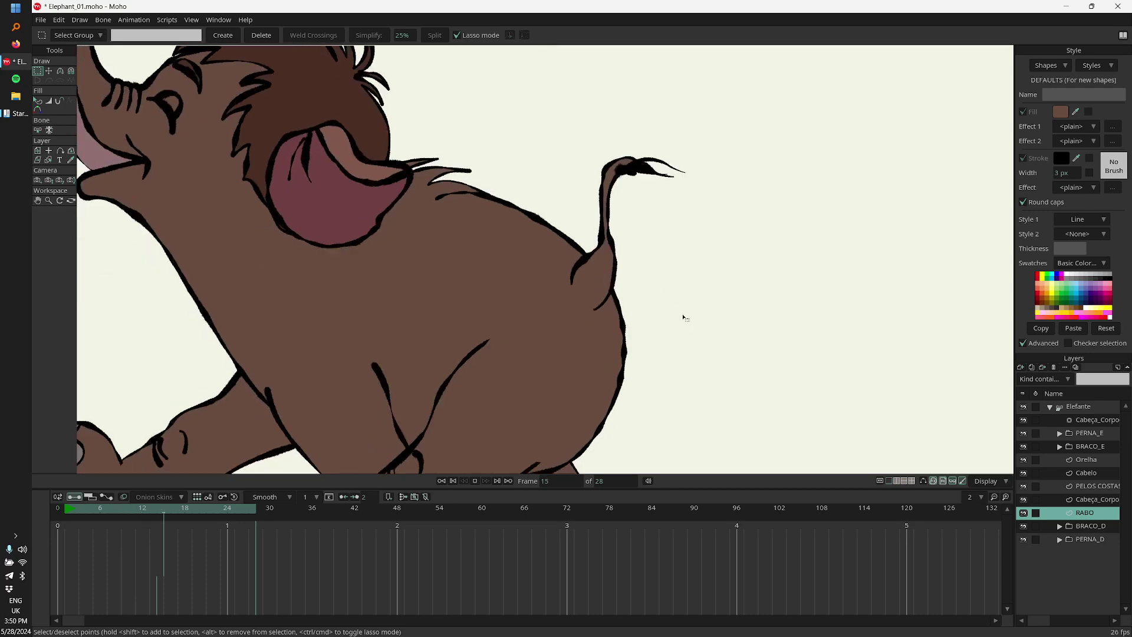
pyautogui.press('space')
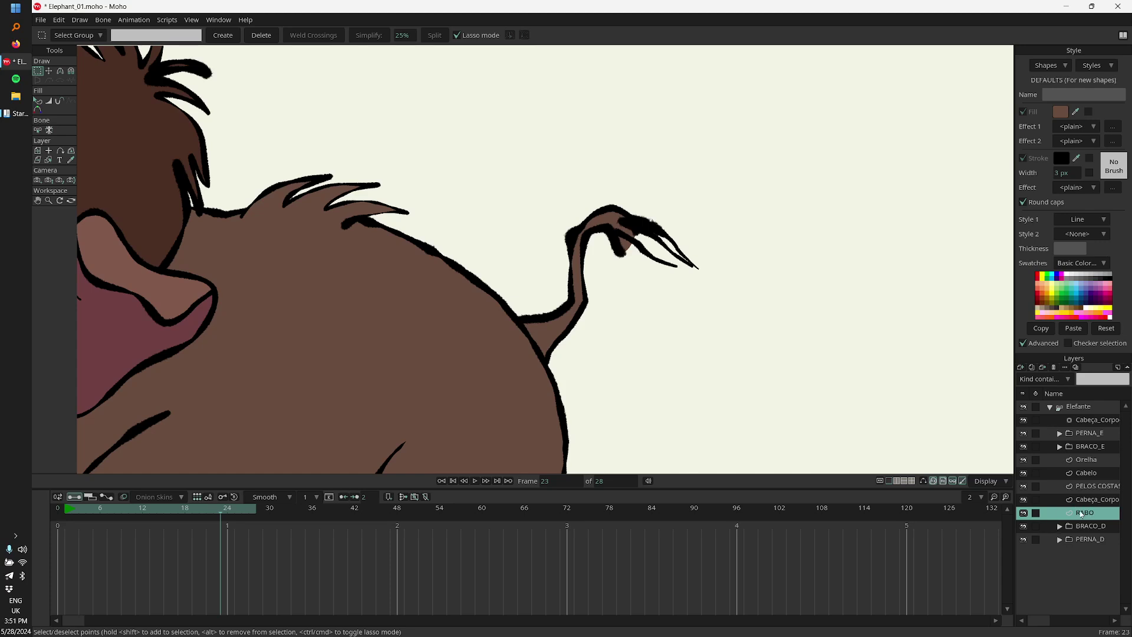
# Step: Lower the RABO layer's noise offset and set its noise scale to 67 px, and play back the whole walk loop
pyautogui.doubleClick(1082, 513)
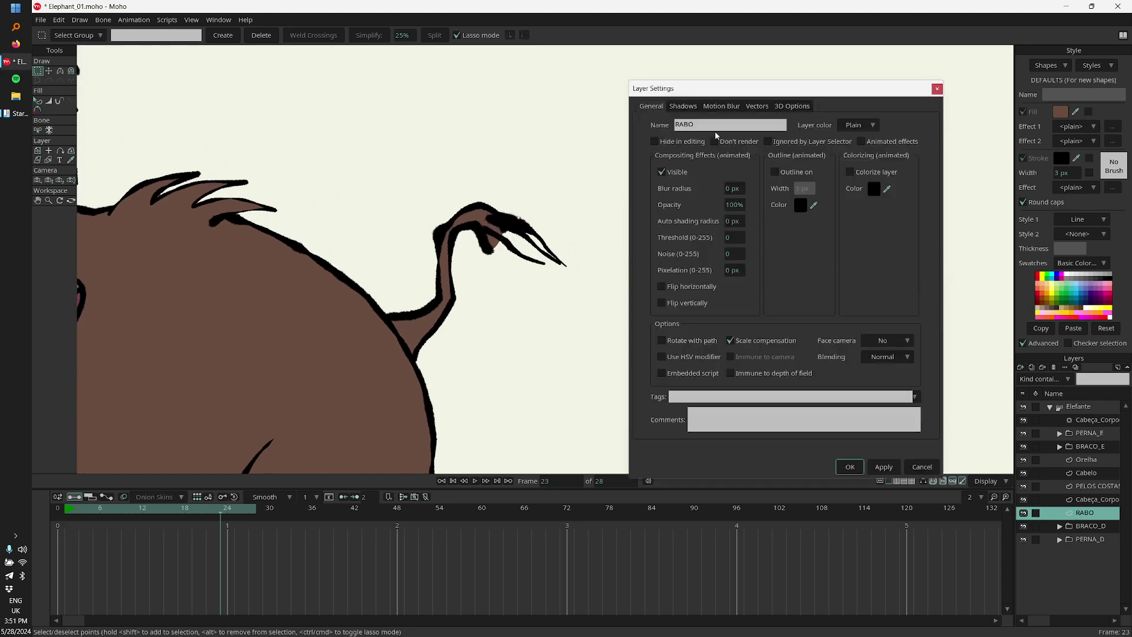
pyautogui.click(756, 106)
pyautogui.moveTo(775, 217); pyautogui.dragTo(538, 278)
pyautogui.moveTo(771, 217); pyautogui.dragTo(728, 213)
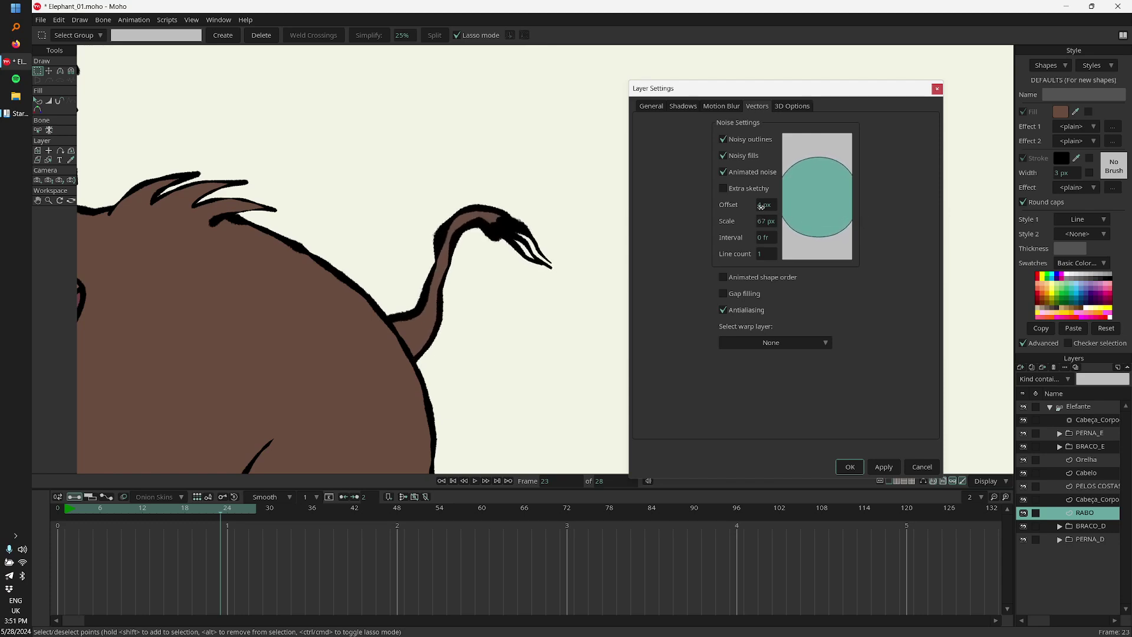
pyautogui.click(850, 466)
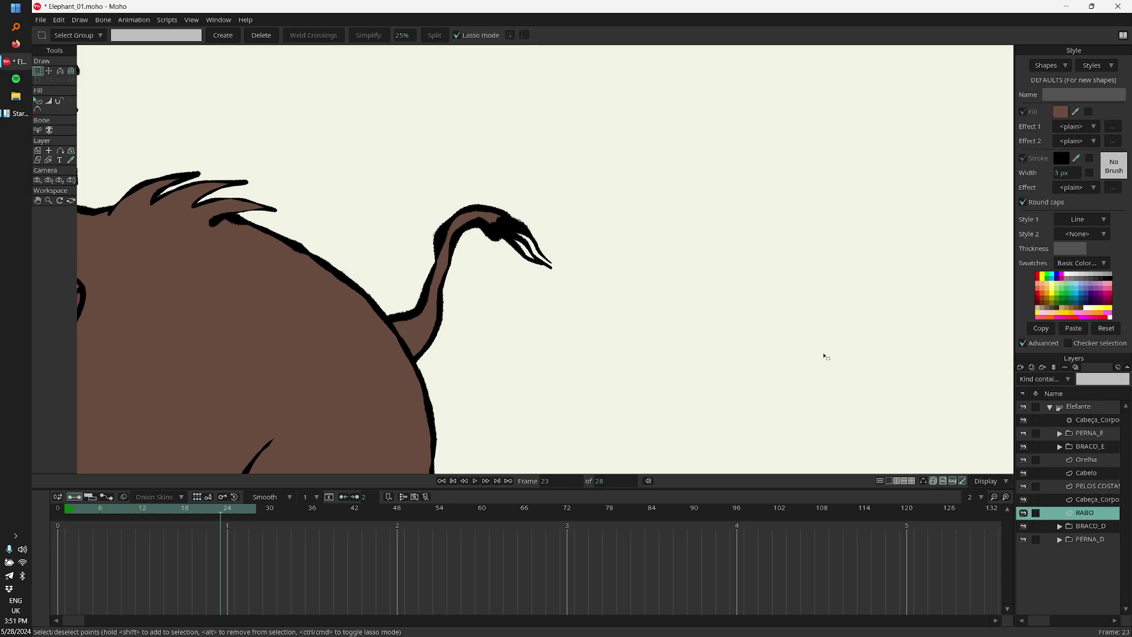
pyautogui.press('space')
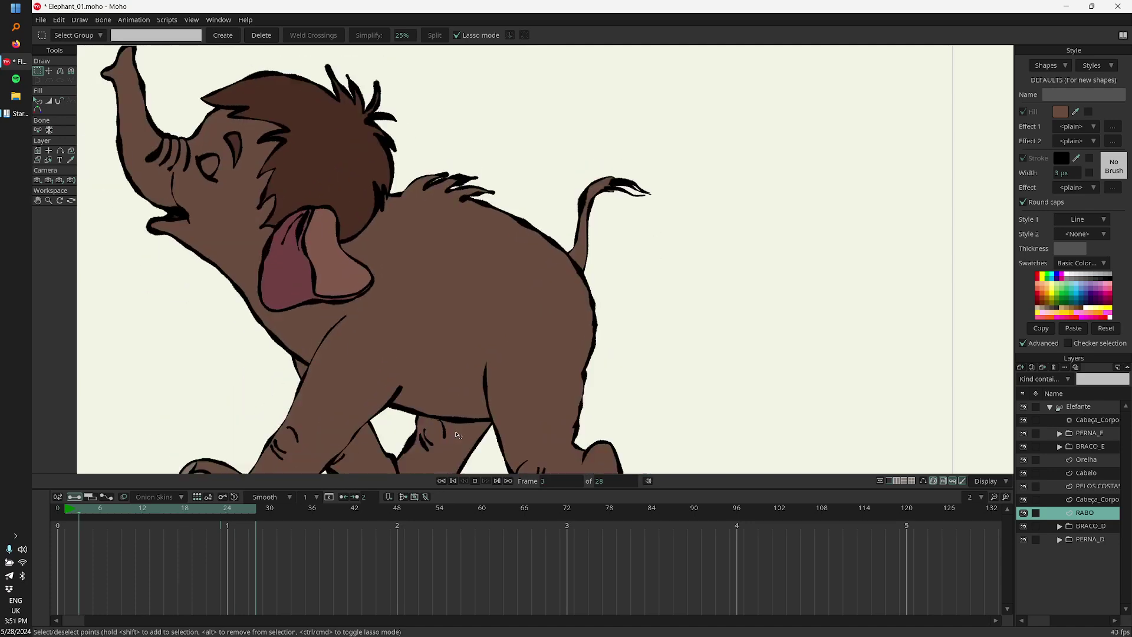
pyautogui.scroll(-3, 378, 385)
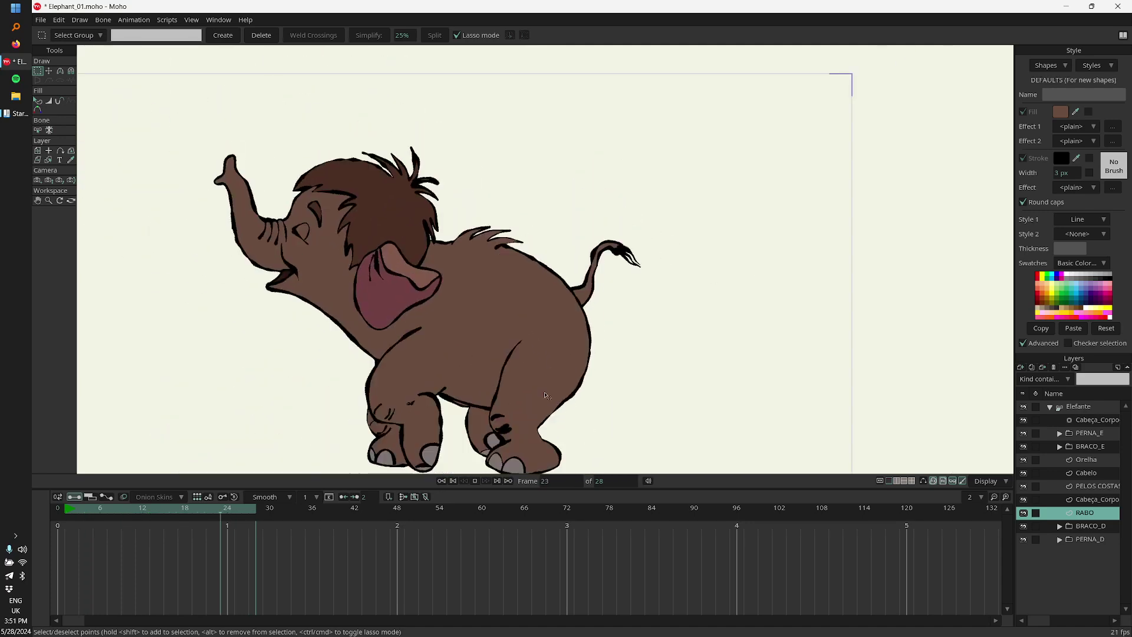
pyautogui.scroll(-2, 733, 270)
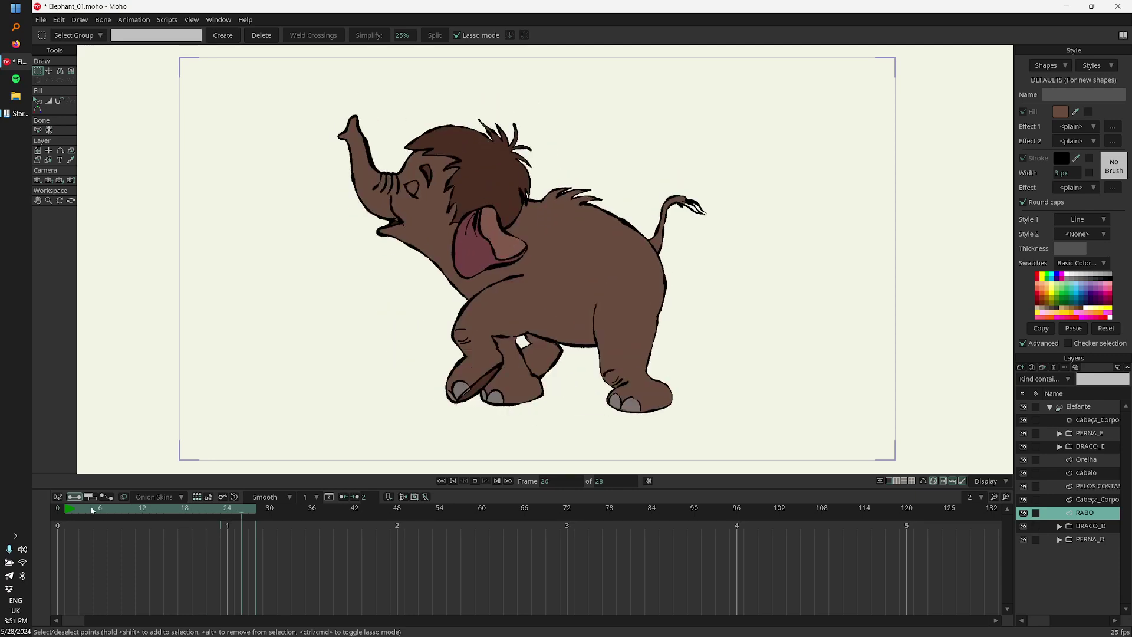
pyautogui.press('space')
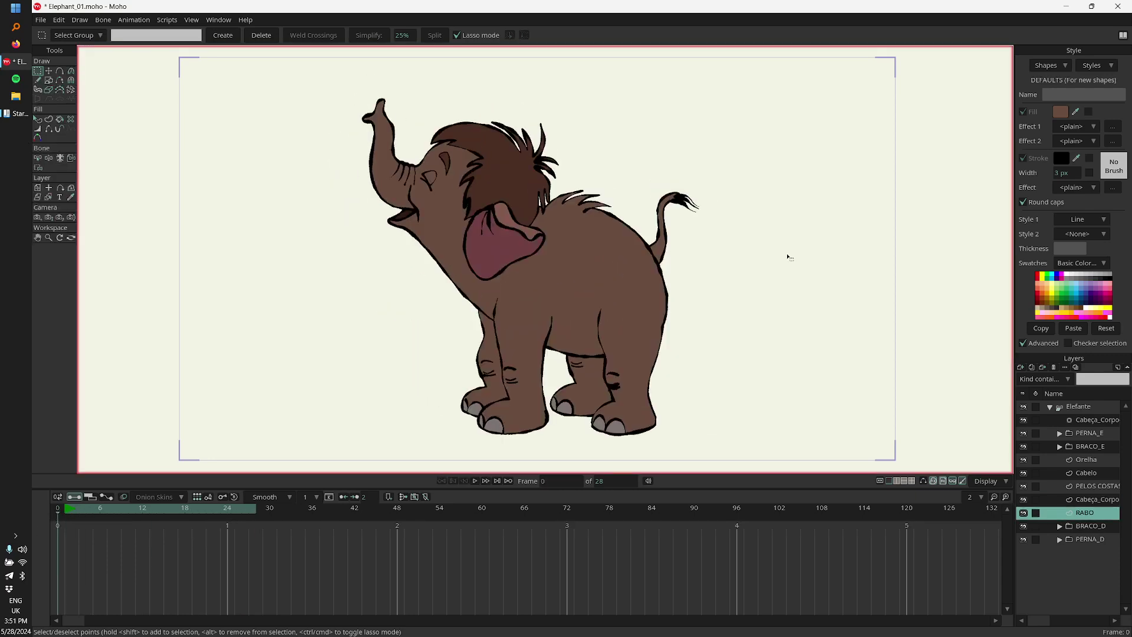
# Step: Change the Line style's stroke colour to the very dark reddish brown 140707 and play back the loop
pyautogui.click(1092, 67)
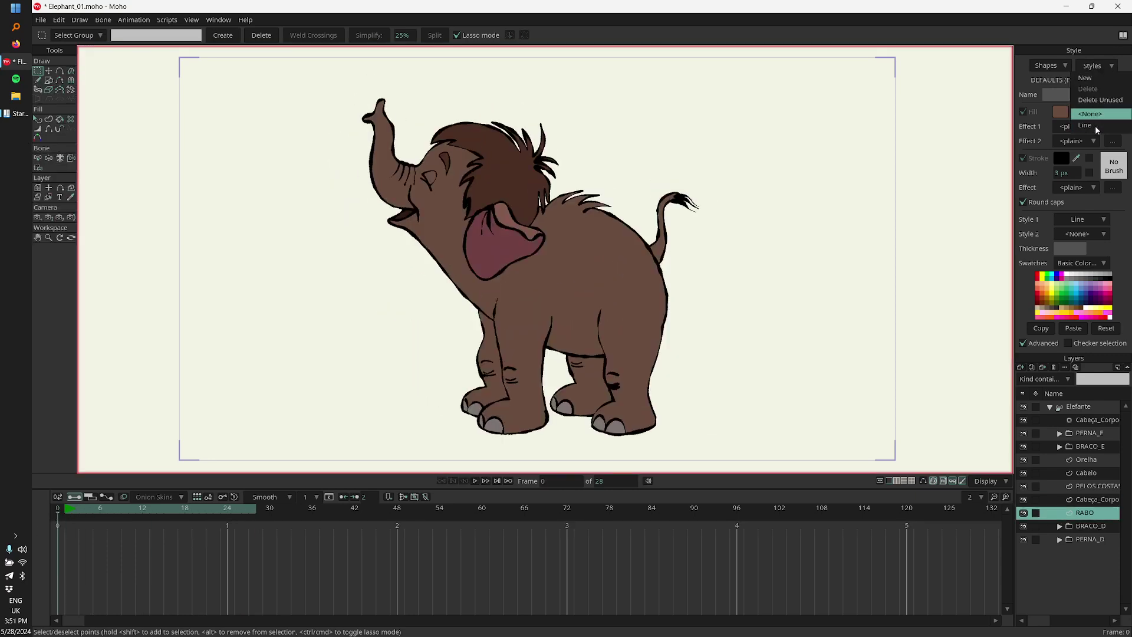
pyautogui.click(1097, 64)
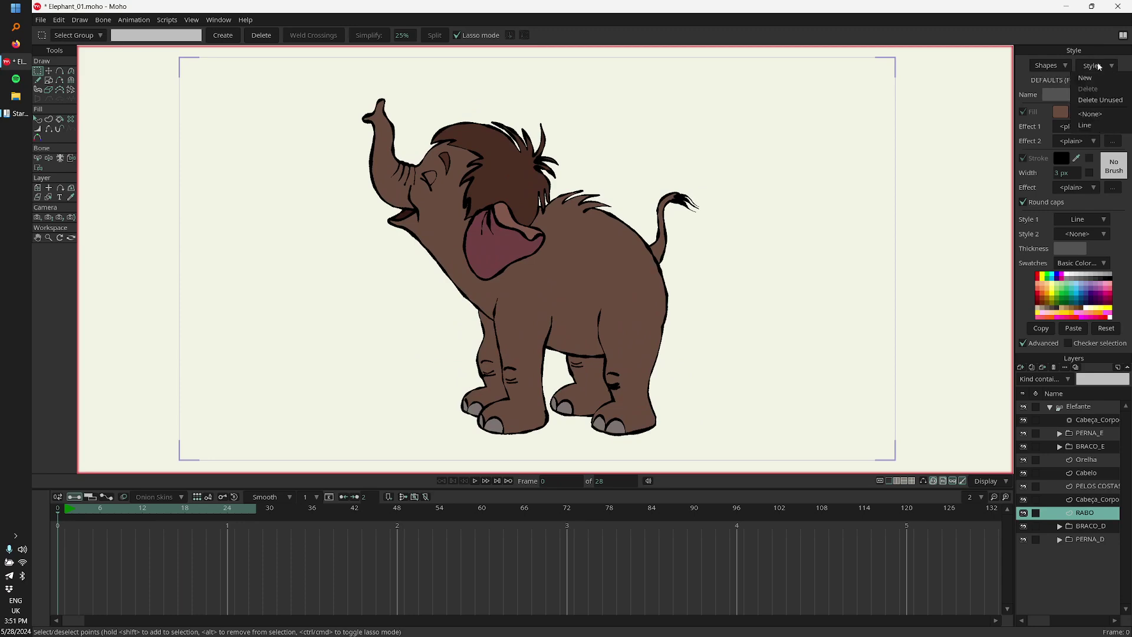
pyautogui.click(1101, 126)
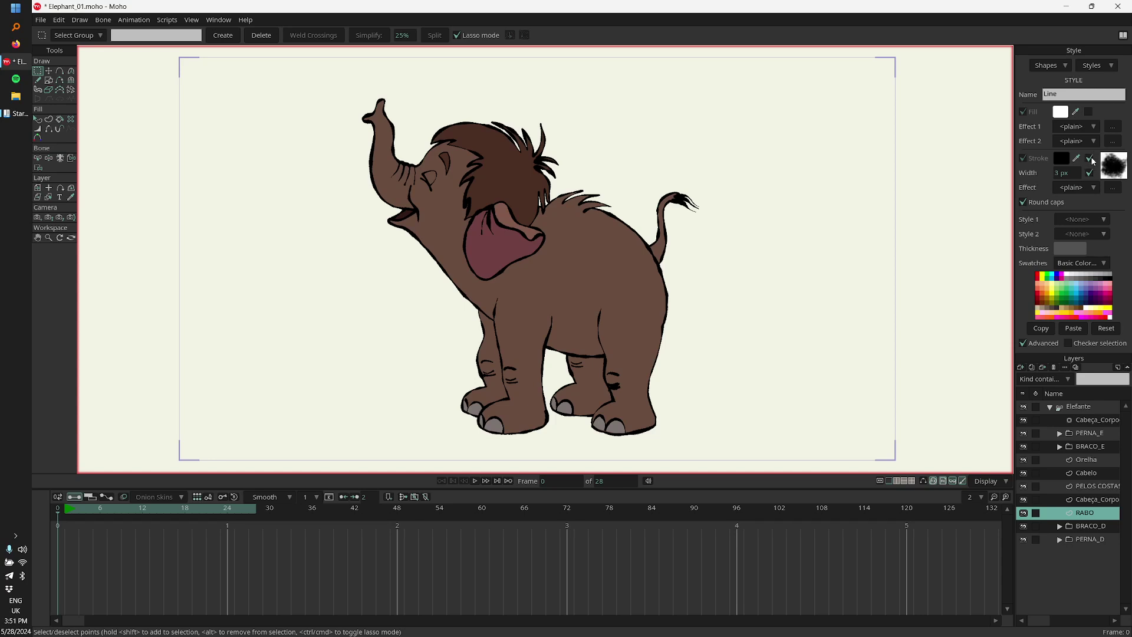
pyautogui.click(1062, 159)
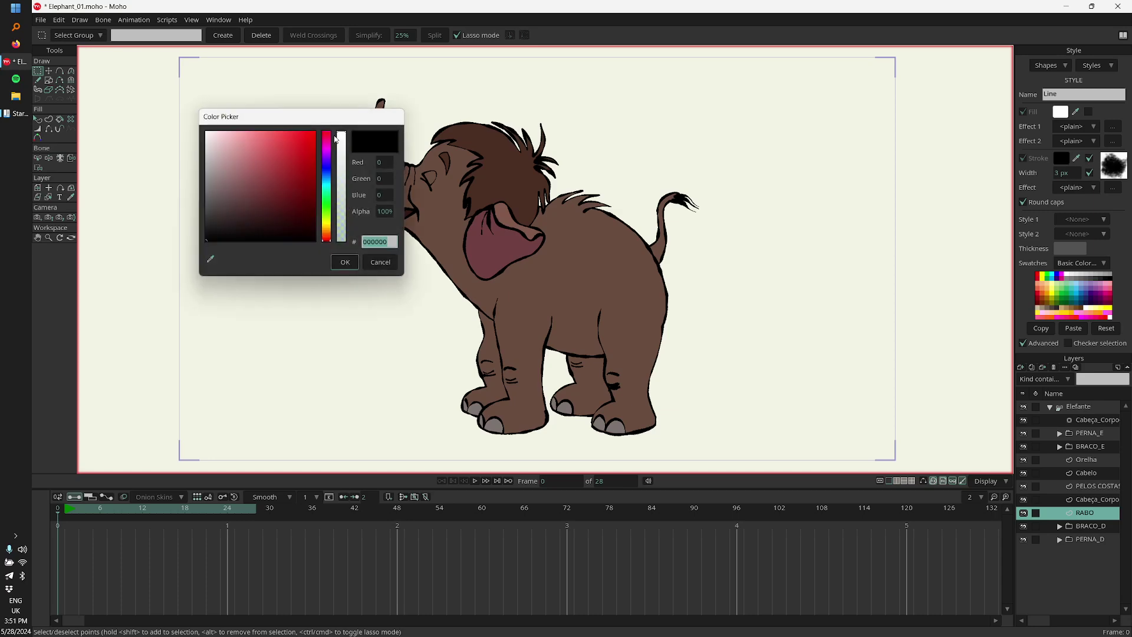
pyautogui.moveTo(336, 116)
pyautogui.mouseDown()
pyautogui.moveTo(737, 112)
pyautogui.moveTo(828, 125)
pyautogui.mouseUp()
pyautogui.moveTo(794, 165)
pyautogui.mouseDown()
pyautogui.moveTo(788, 218)
pyautogui.moveTo(723, 154)
pyautogui.moveTo(755, 167)
pyautogui.moveTo(760, 230)
pyautogui.moveTo(756, 211)
pyautogui.moveTo(777, 185)
pyautogui.moveTo(755, 235)
pyautogui.moveTo(756, 214)
pyautogui.moveTo(770, 241)
pyautogui.mouseUp()
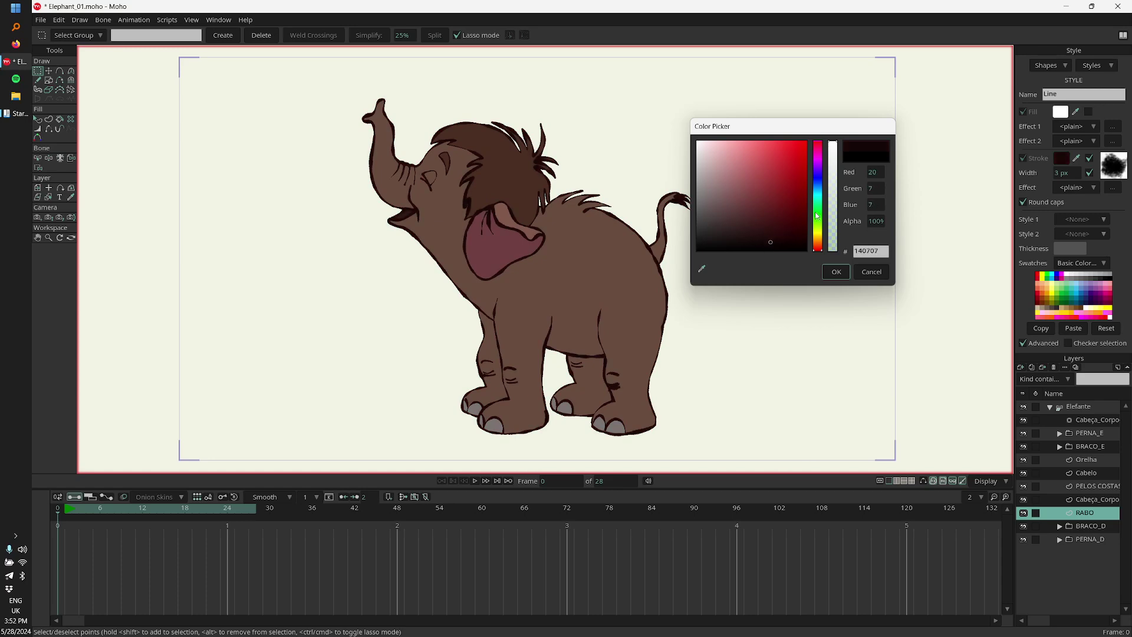
pyautogui.click(834, 271)
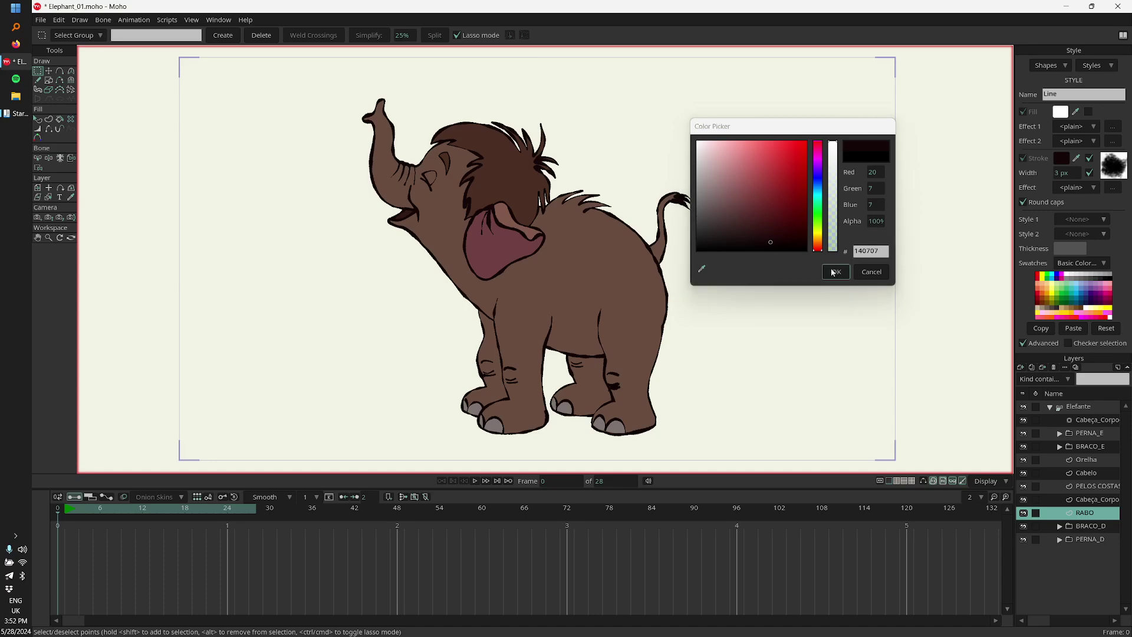
pyautogui.press('space')
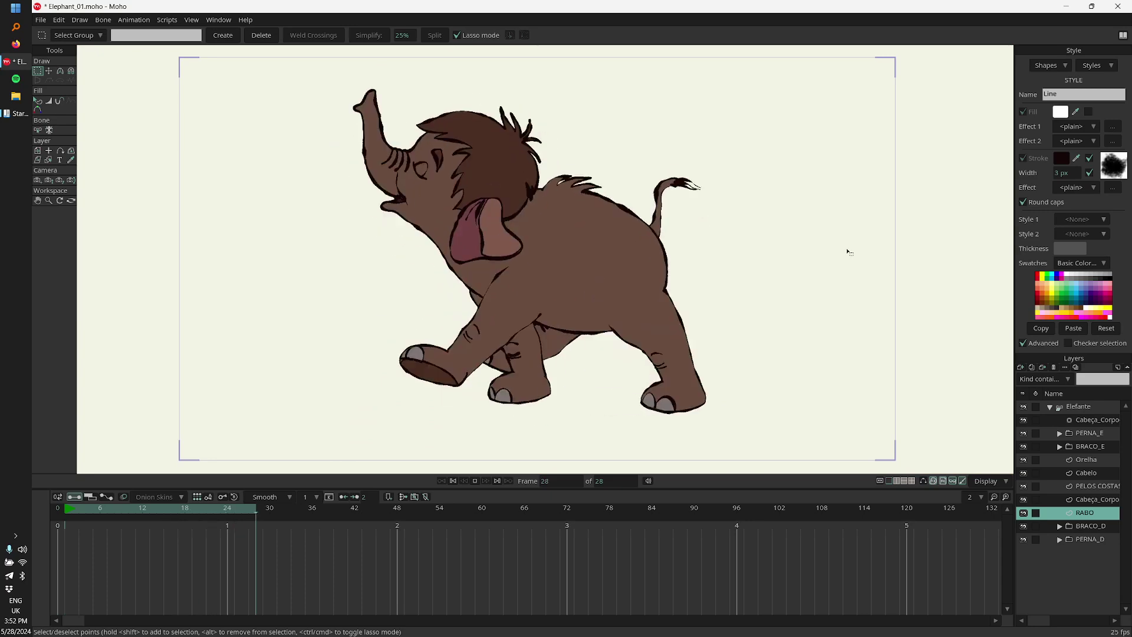
pyautogui.press('space')
# Step: Set all the Elefante layer's keyframes at frame 29 to Cycle interpolation and play the animation
pyautogui.click(1084, 406)
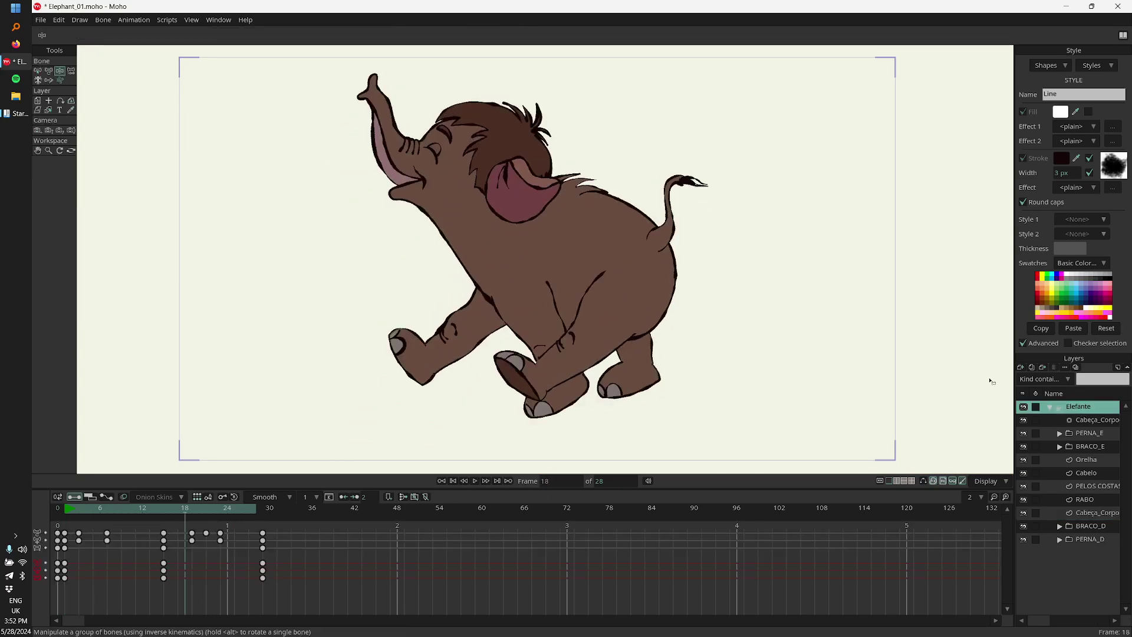
pyautogui.click(266, 522)
pyautogui.moveTo(275, 527); pyautogui.dragTo(254, 601)
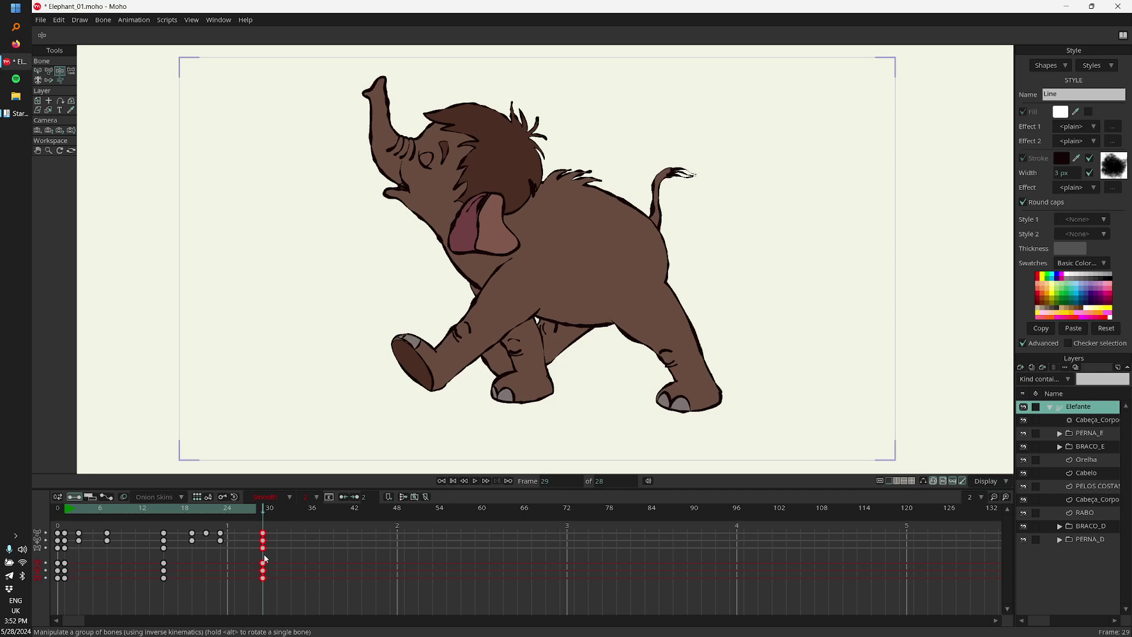
pyautogui.rightClick(266, 536)
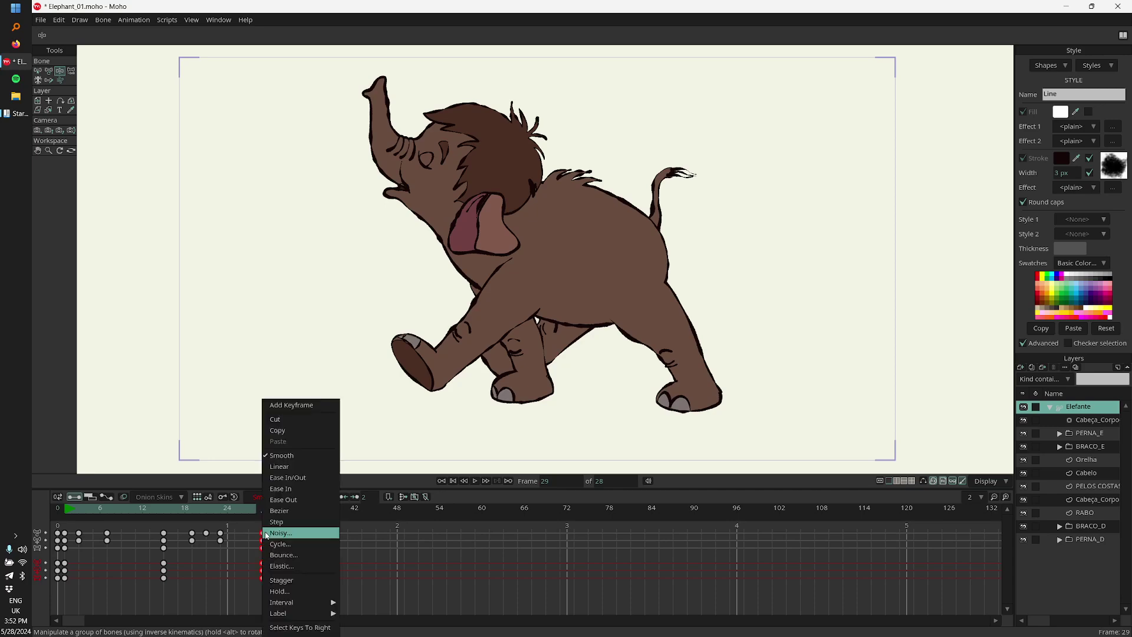
pyautogui.click(293, 548)
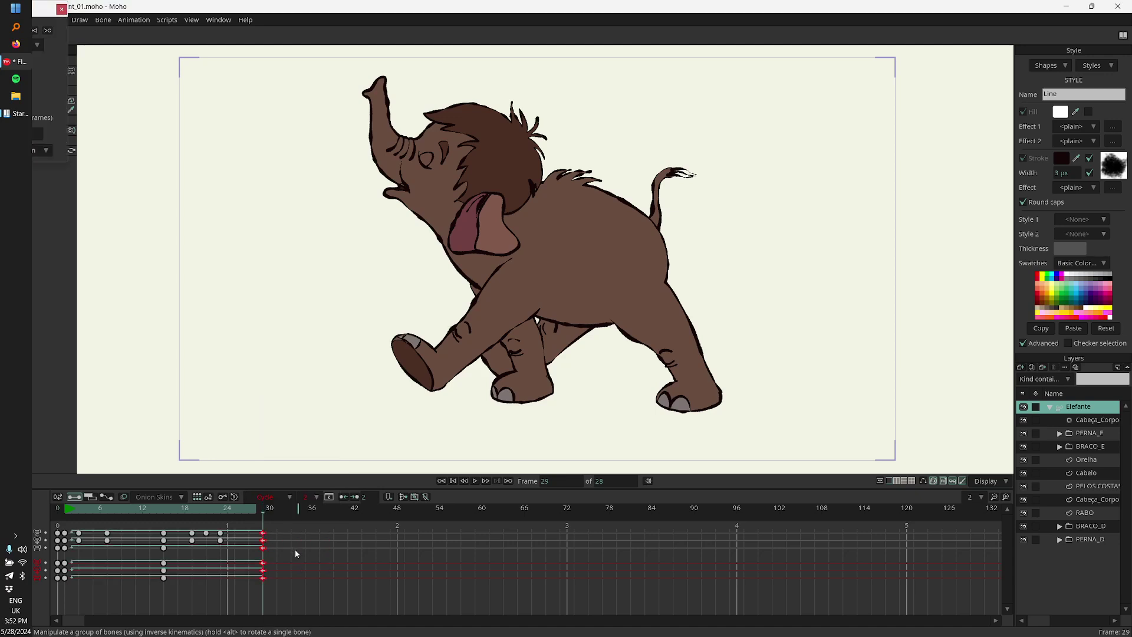
pyautogui.moveTo(49, 8); pyautogui.dragTo(901, 281)
pyautogui.moveTo(277, 539); pyautogui.dragTo(407, 537)
pyautogui.press('space')
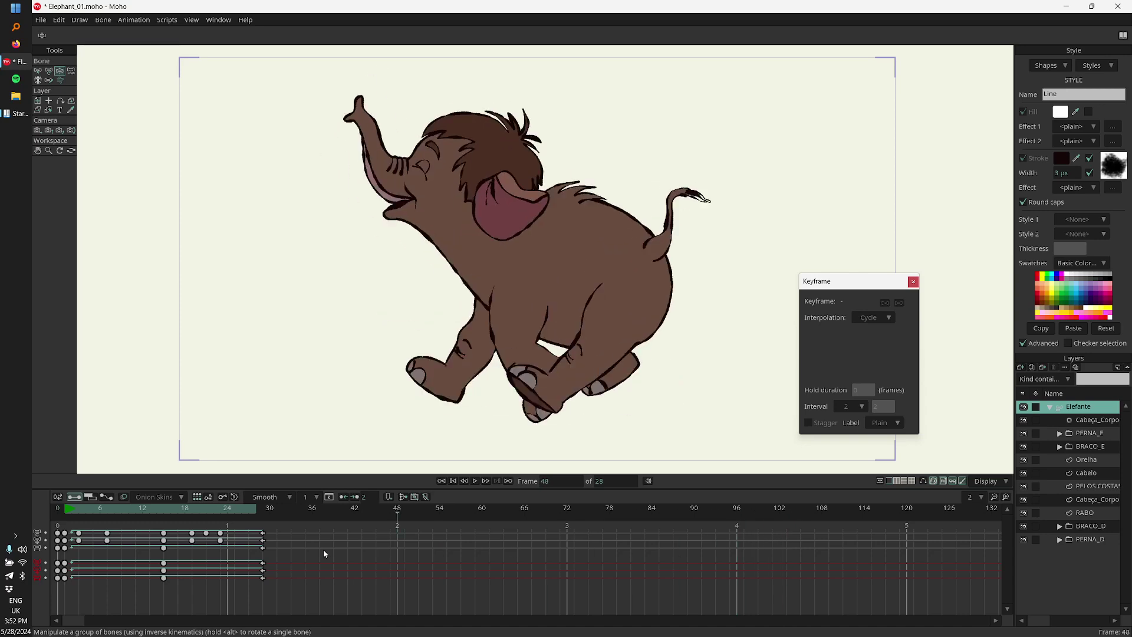
# Step: Check the cycled walk at frame 117, set the animation's end frame to 120, and play it from frame 1
pyautogui.click(885, 541)
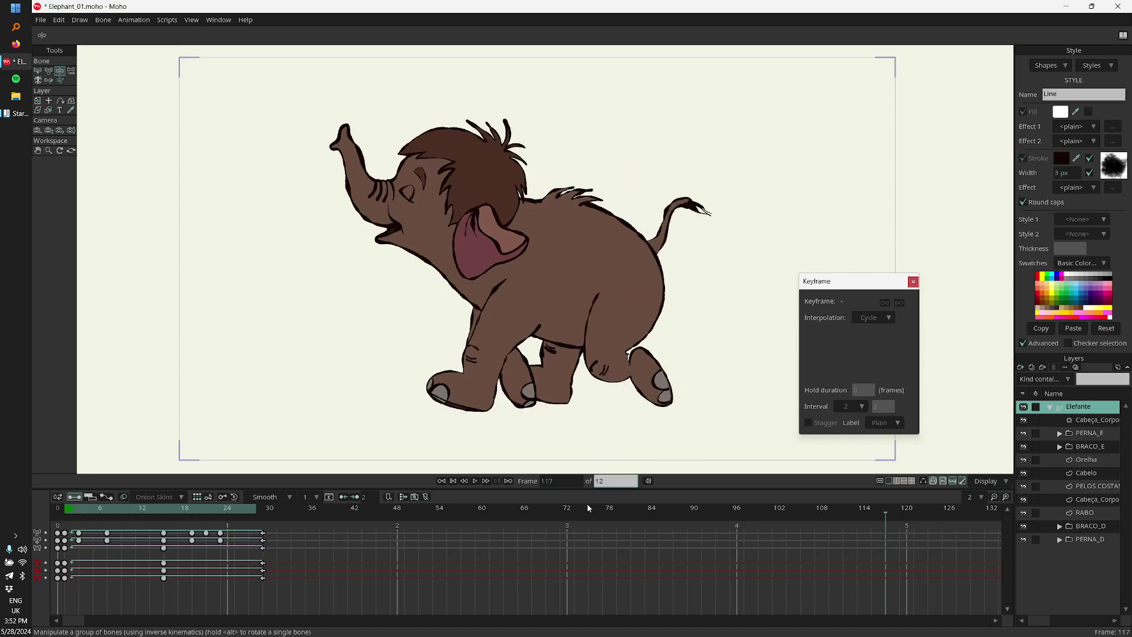
pyautogui.write('120')
pyautogui.press('Return')
pyautogui.click(66, 510)
pyautogui.press('space')
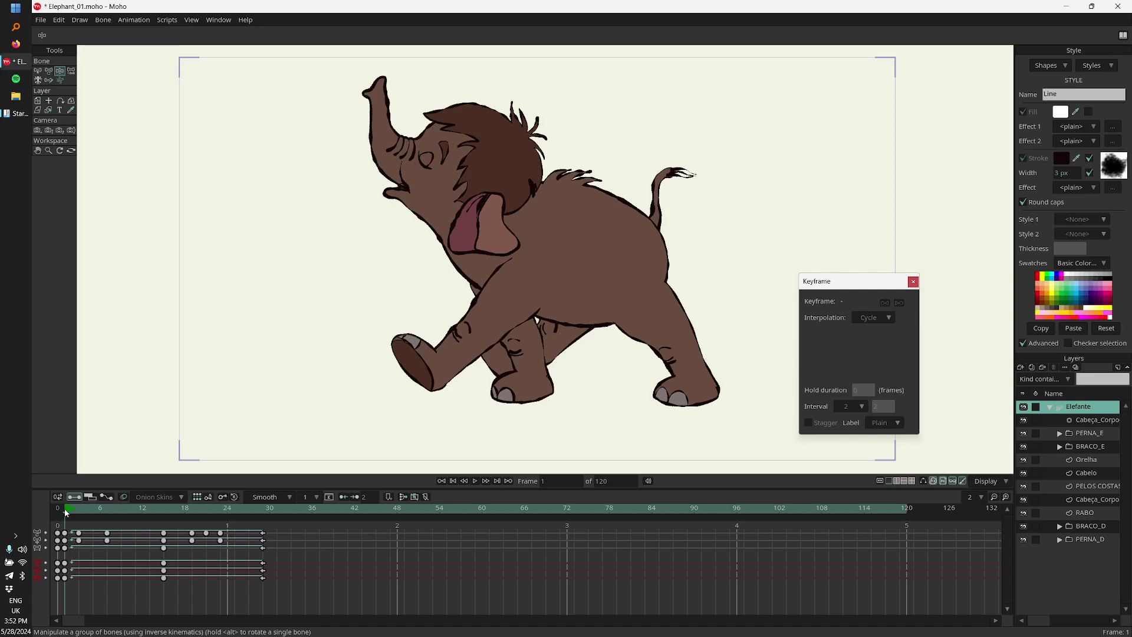